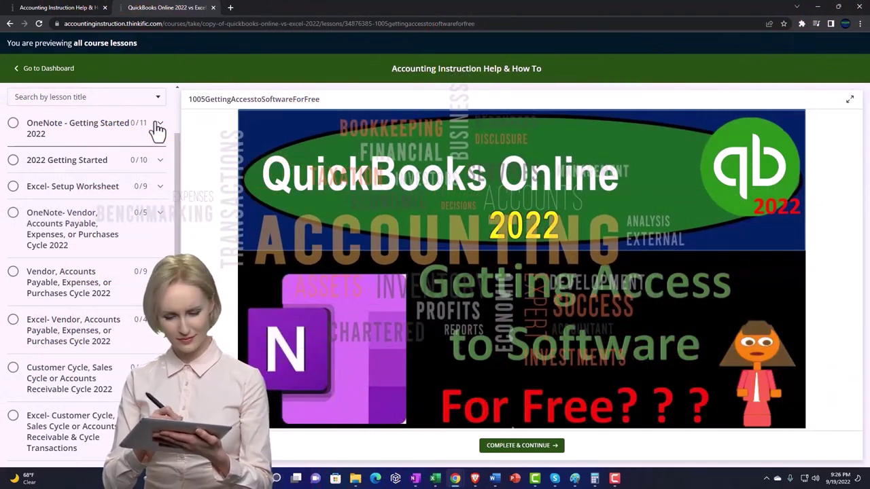
click(156, 127)
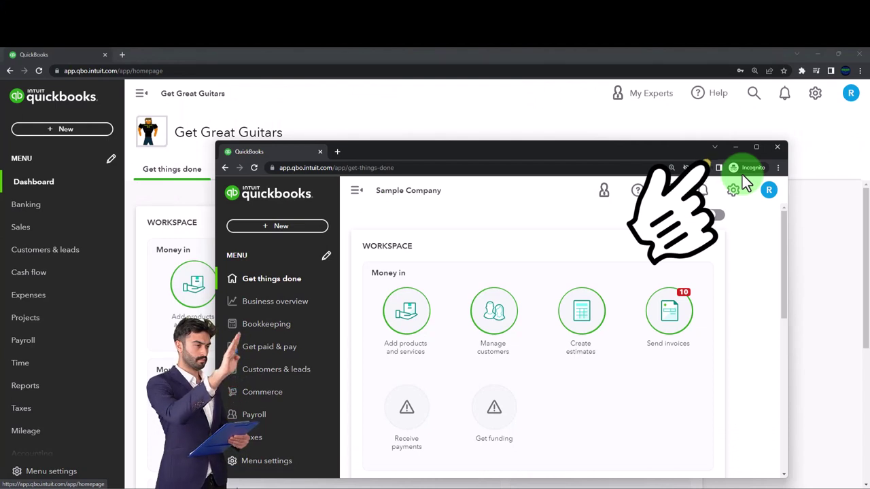
click(778, 168)
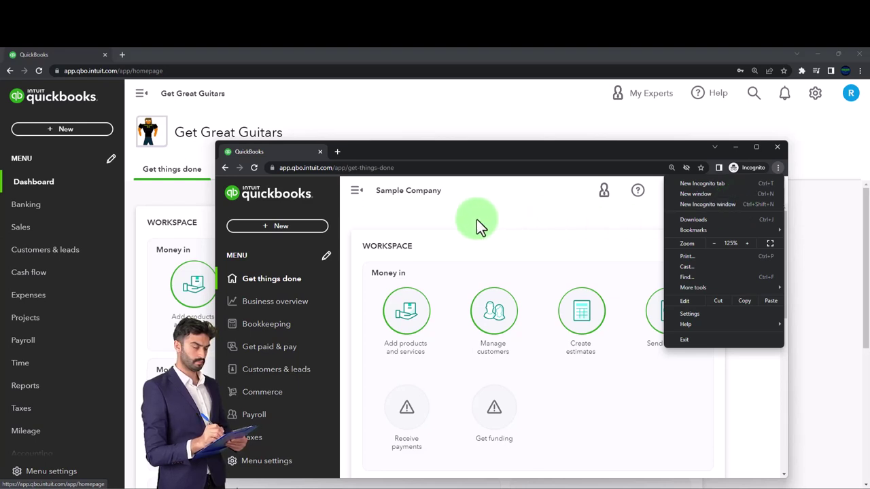
click(418, 204)
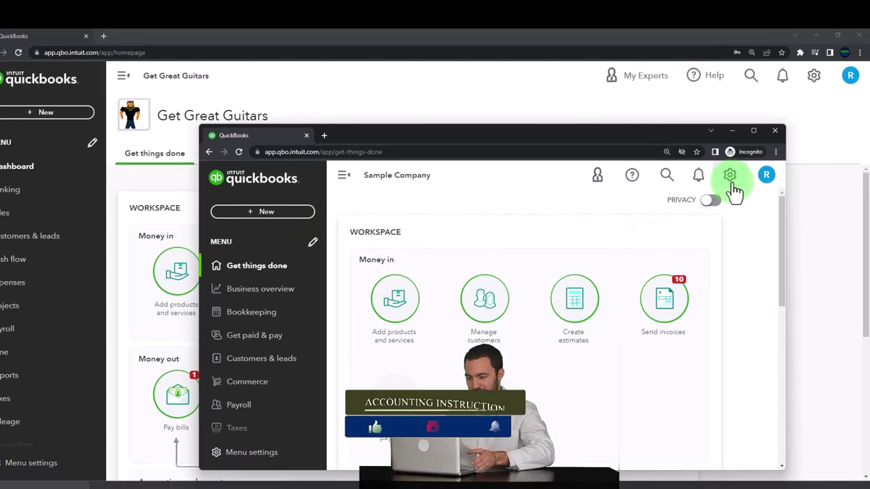
click(733, 190)
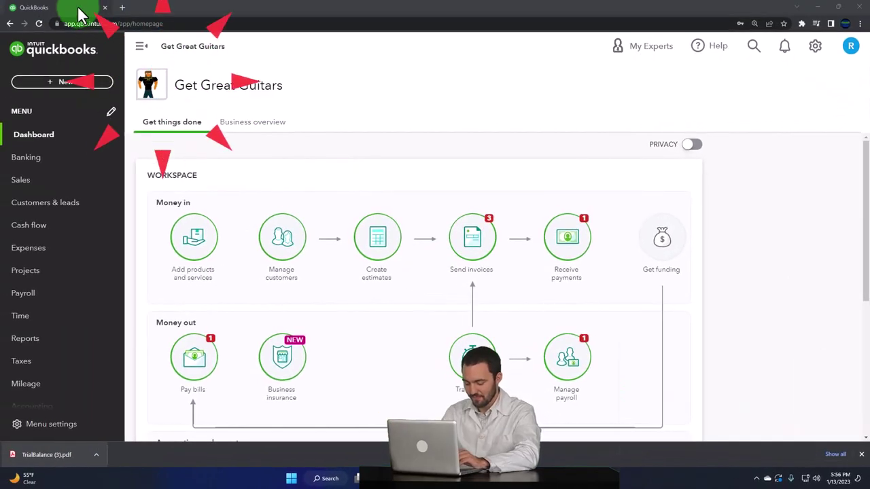
Duplicate the Get Great Guitars browser tab twice so that three company tabs are open.
right_click(78, 8)
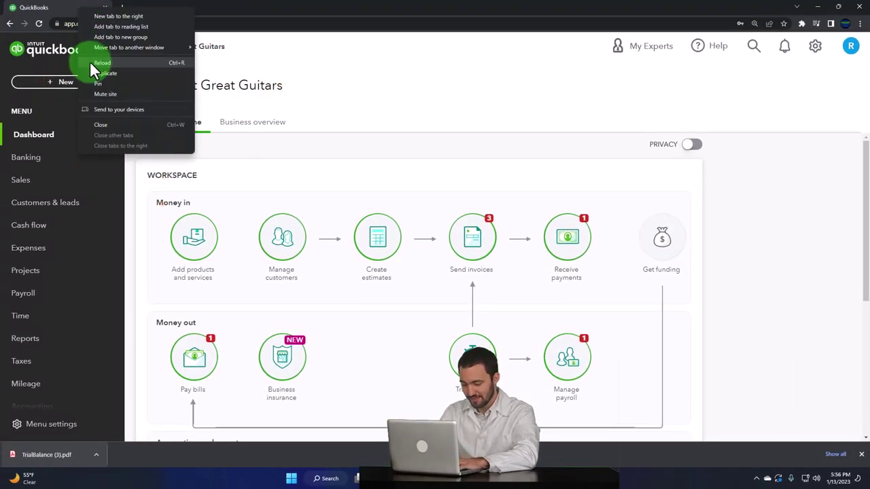
click(137, 72)
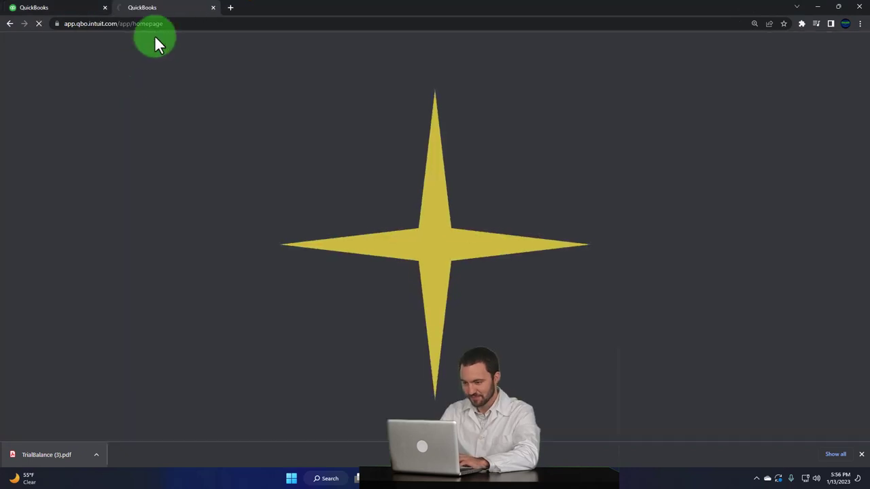
right_click(170, 15)
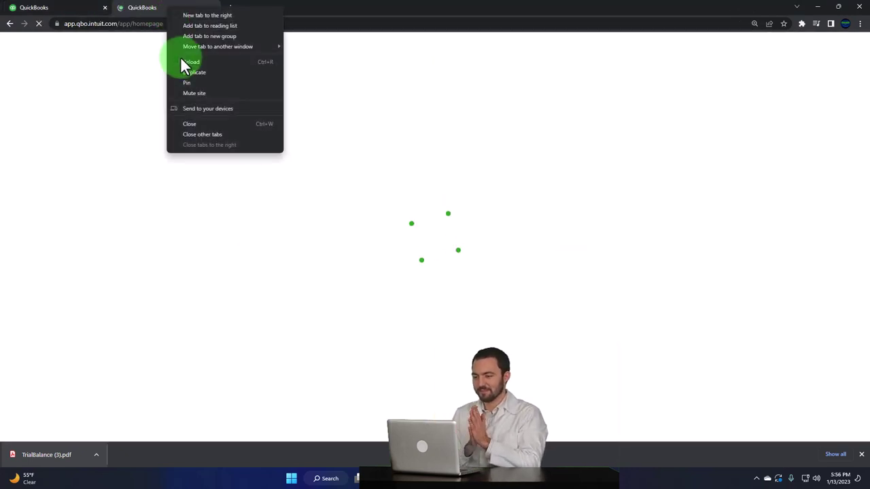
click(227, 72)
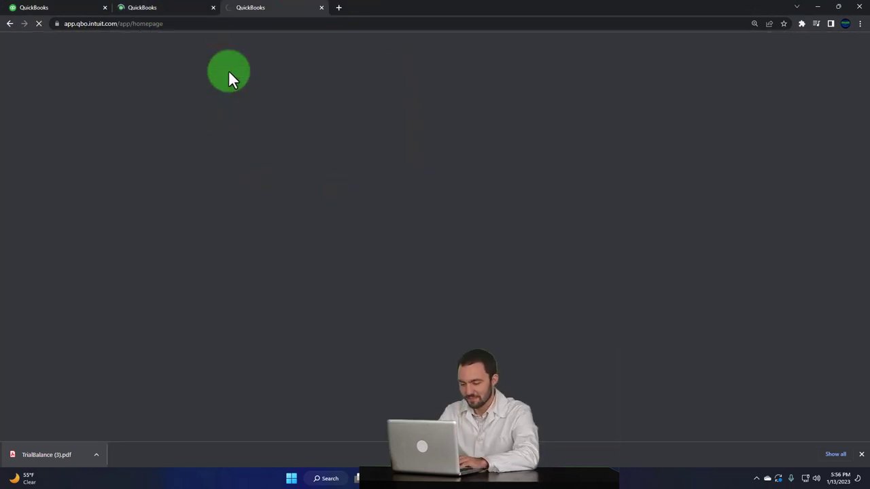
Open the Balance Sheet report for Get Great Guitars in the second browser tab.
click(182, 7)
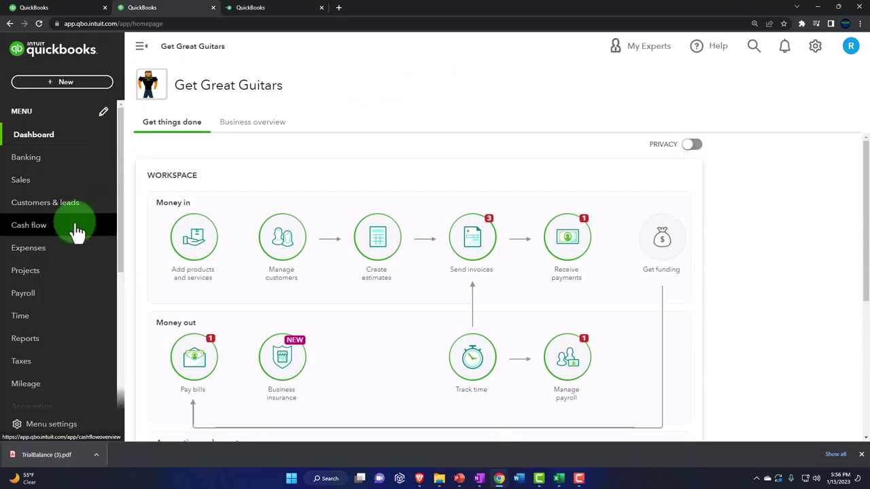
click(51, 342)
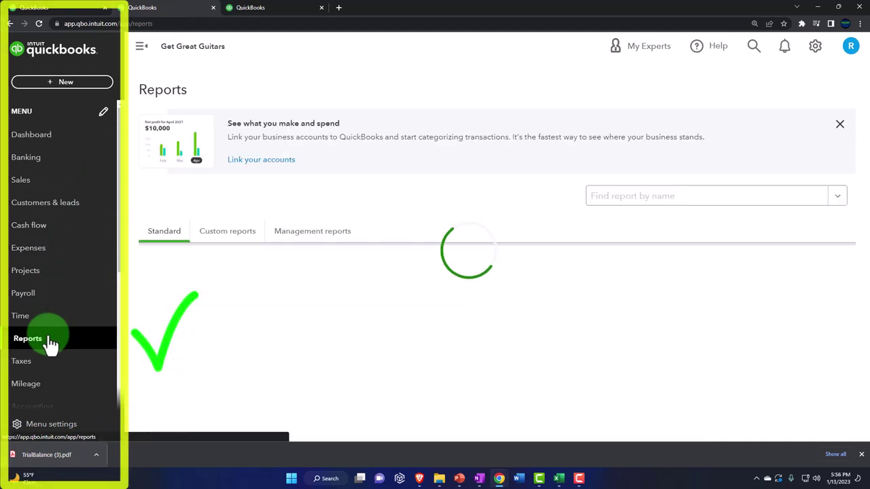
click(213, 340)
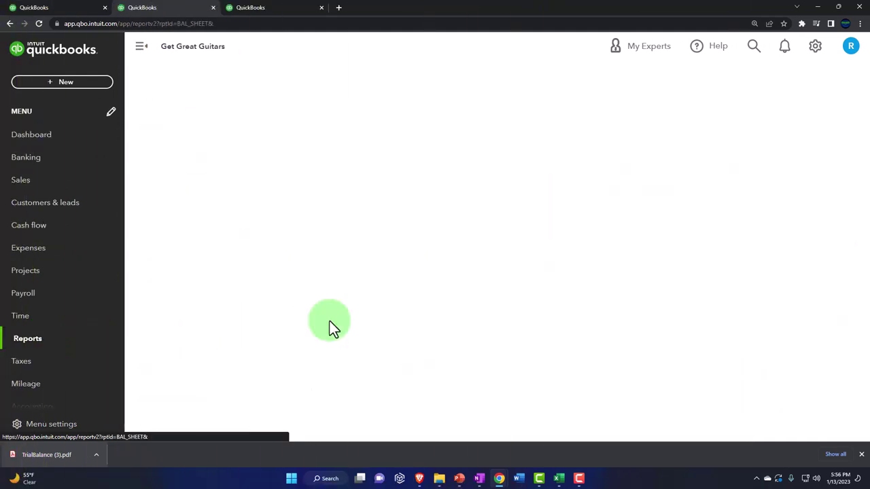
drag(869, 72, 514, 102)
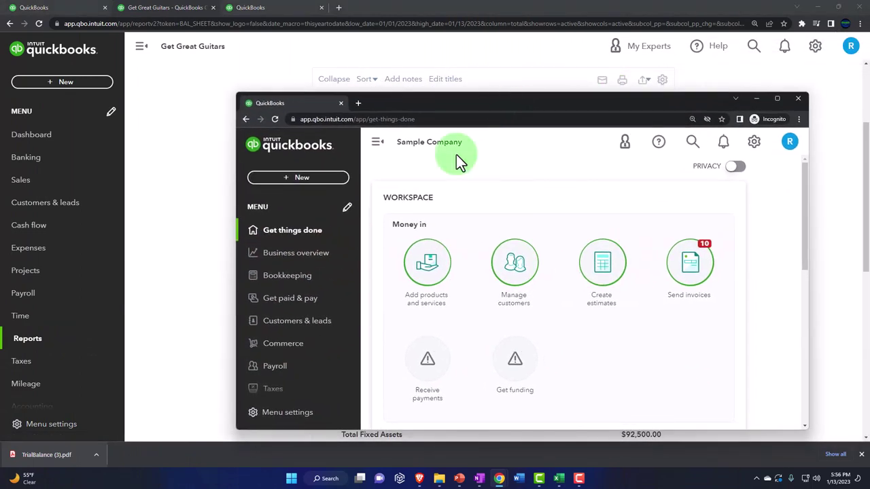
click(313, 267)
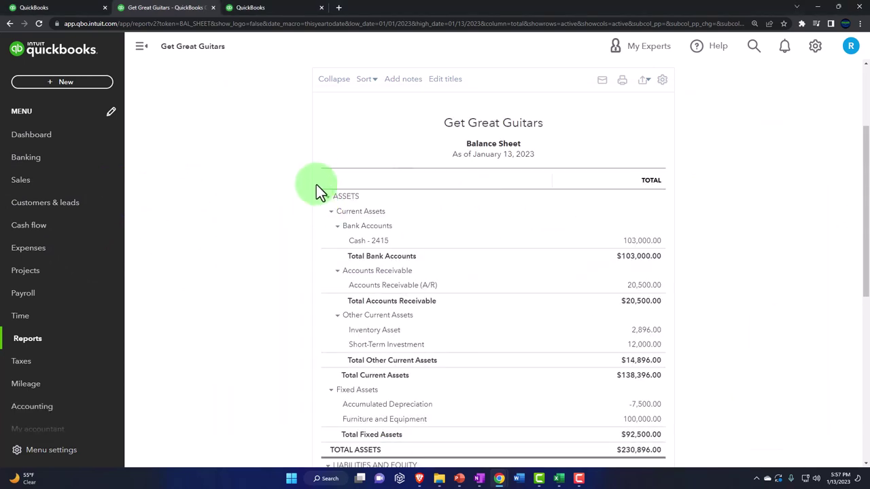
Open the Profit and Loss report for Get Great Guitars in the third browser tab.
click(278, 6)
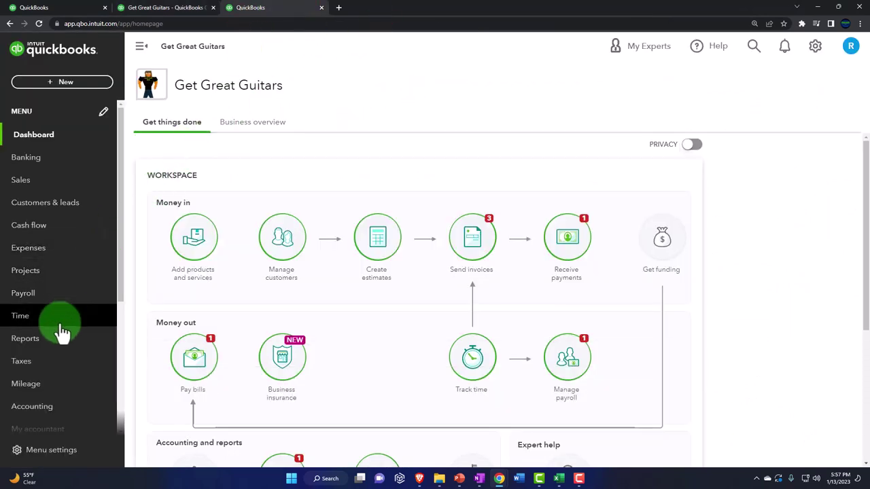
click(52, 346)
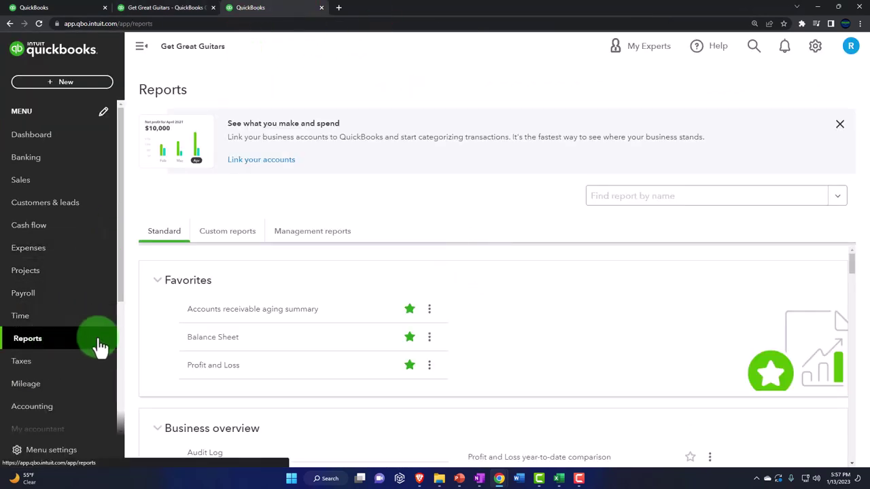
click(203, 367)
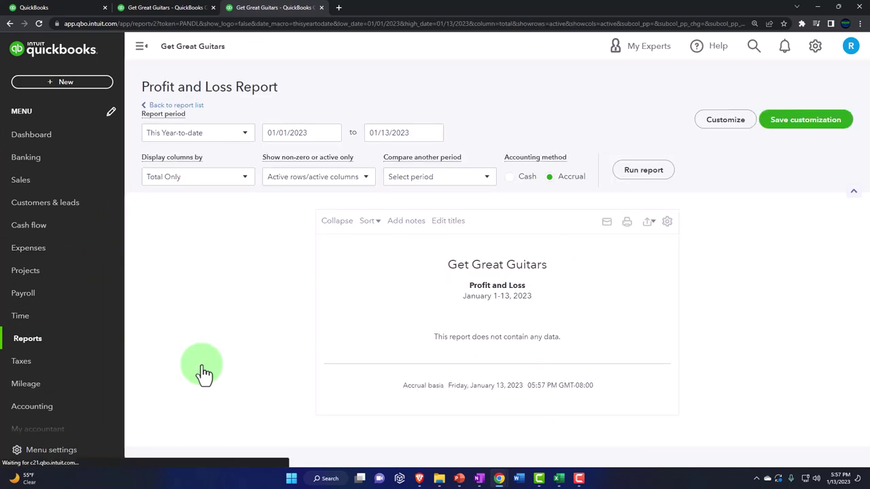
Hide the navigation menu and set the Profit and Loss report period to 01/01/2023 through 12/31/2023.
click(140, 47)
drag(309, 133, 276, 132)
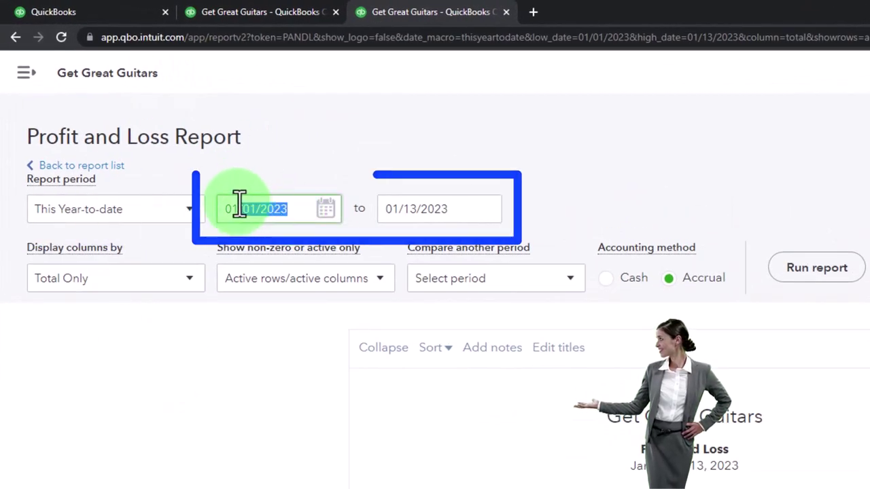
triple_click(239, 208)
text(01)
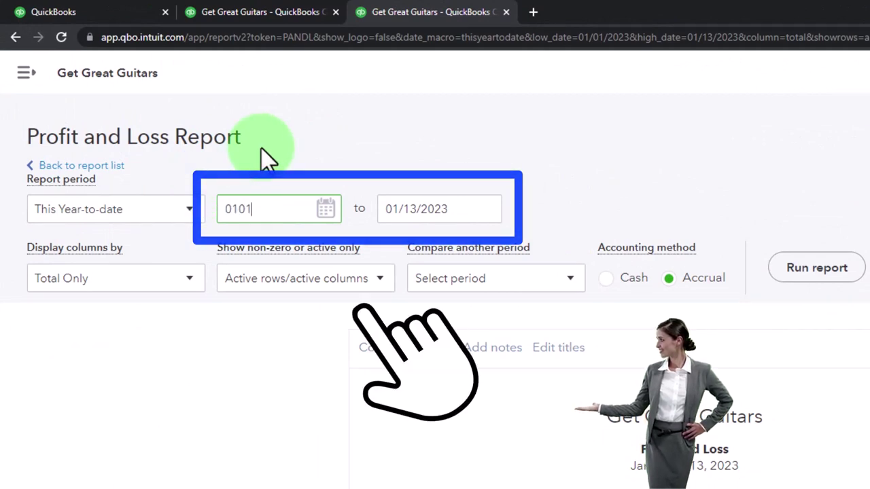
text(/01/2023)
key(Tab)
text(12)
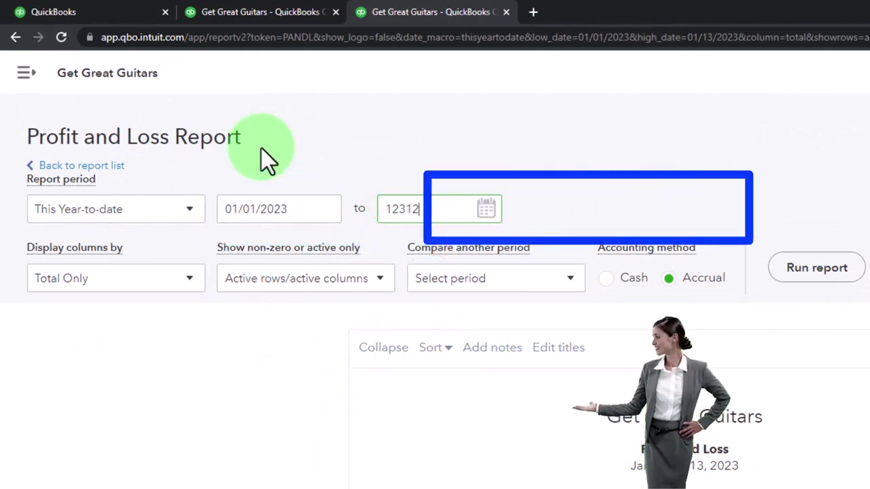
text(/31/2023)
key(Tab)
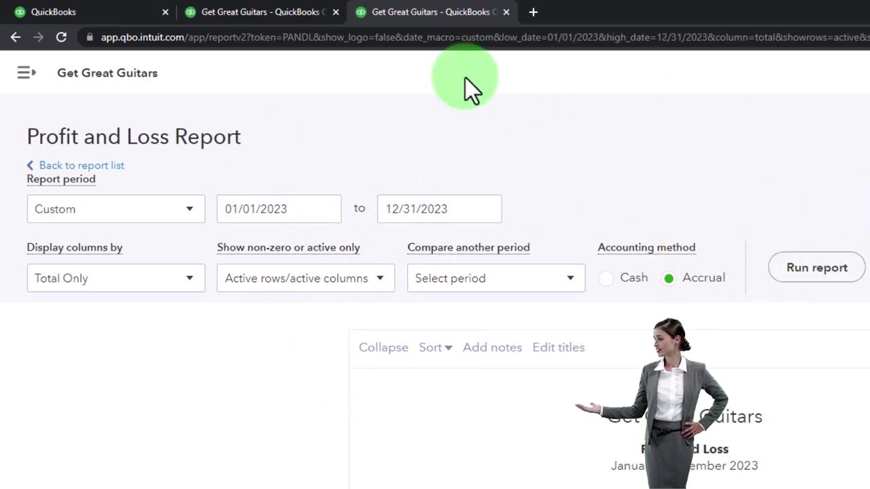
In the Balance Sheet tab, hide the navigation menu and run the report for 01/01/2023 through 12/31/2023.
click(280, 12)
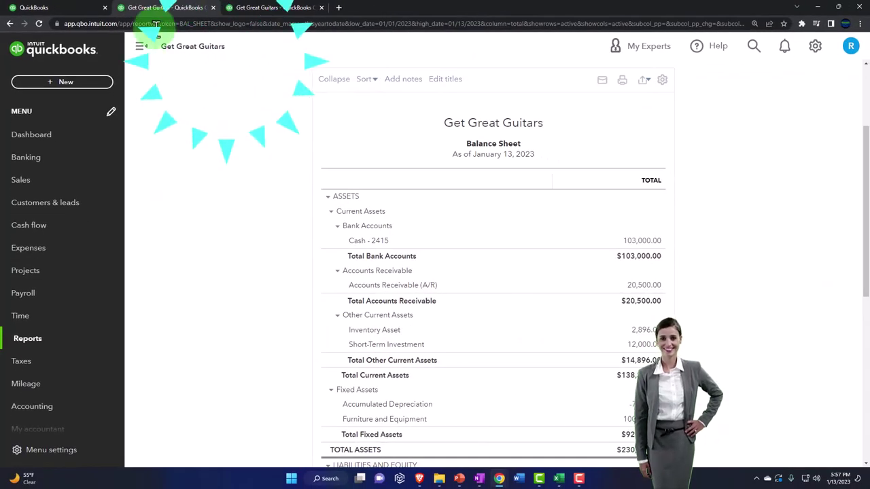
click(141, 45)
scroll(139, 253, up, 5)
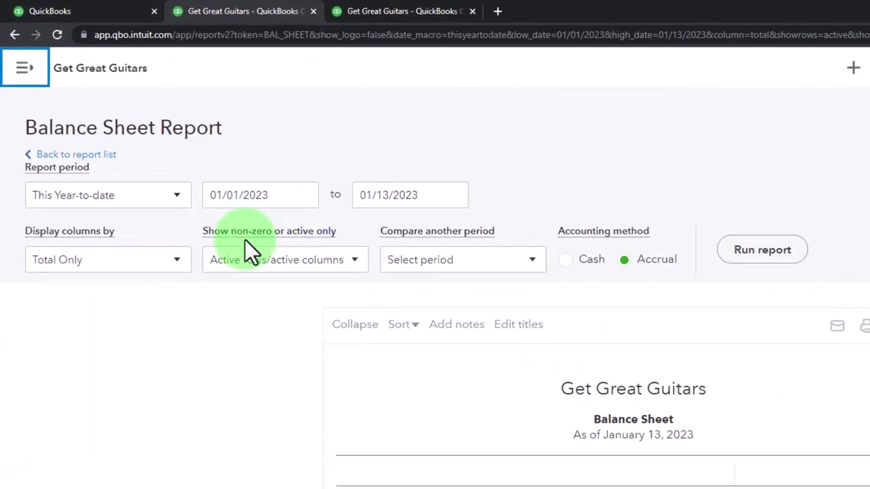
click(197, 137)
text(01012023)
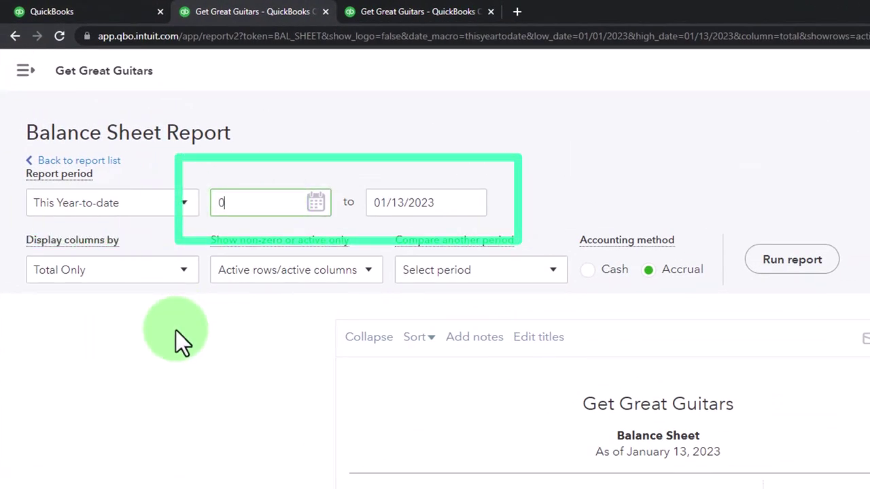
key(Tab)
text(12/3)
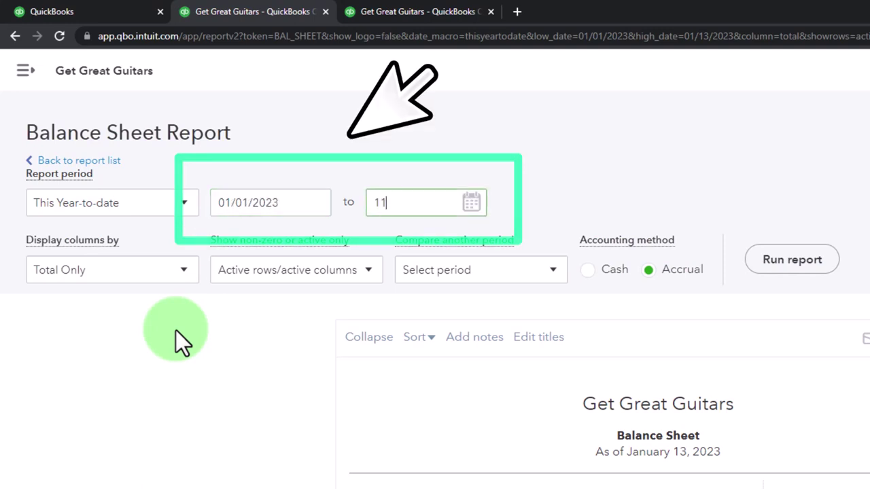
text(1/2023)
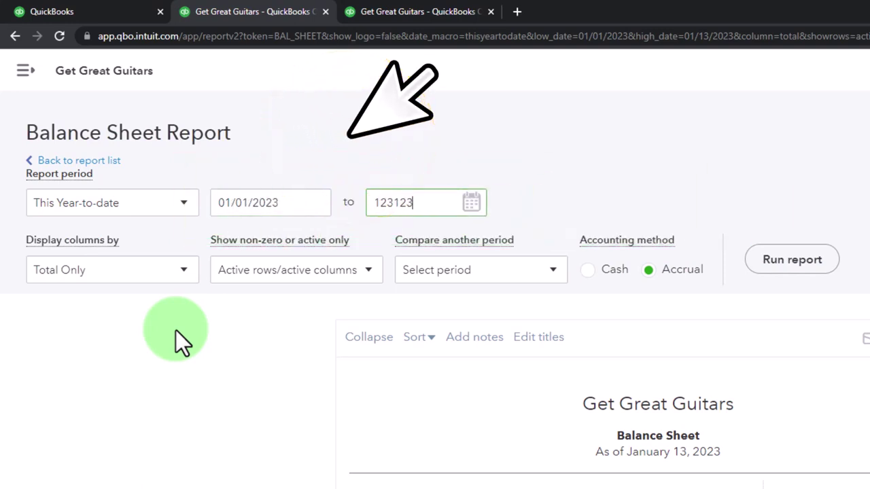
key(Tab)
click(809, 266)
Collapse the Assets and the Liabilities and Equity sections of the balance sheet and enlarge the page to compare both totals.
scroll(544, 204, down, 3)
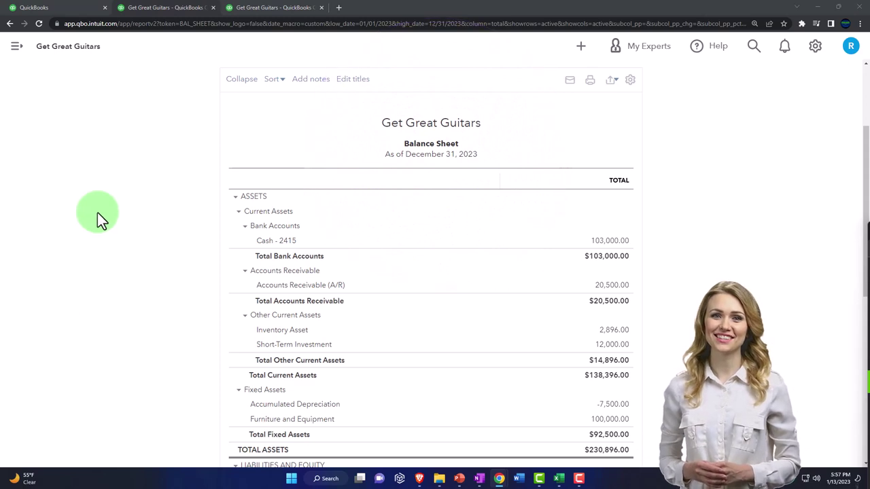
click(235, 196)
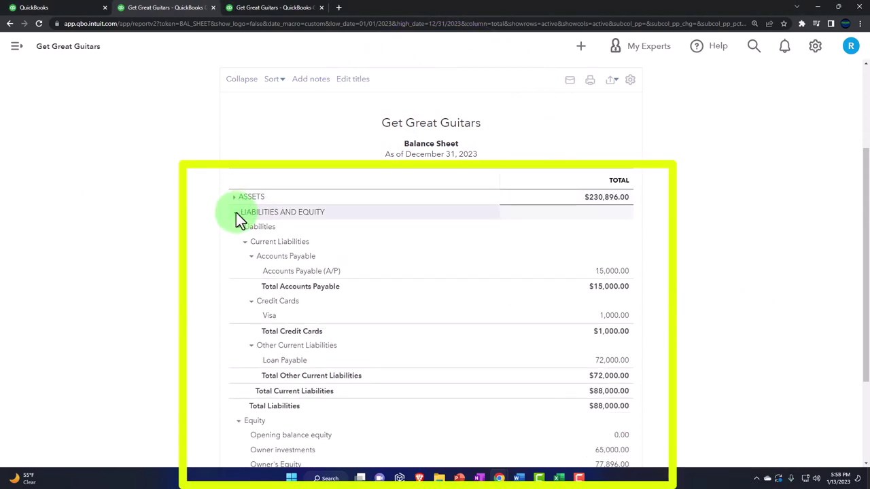
click(236, 213)
key(ctrl+plus)
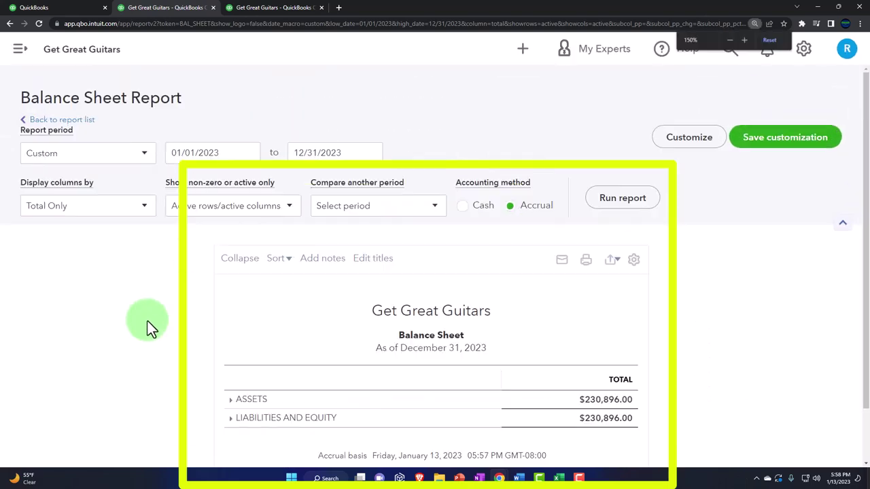
scroll(151, 328, down, 2)
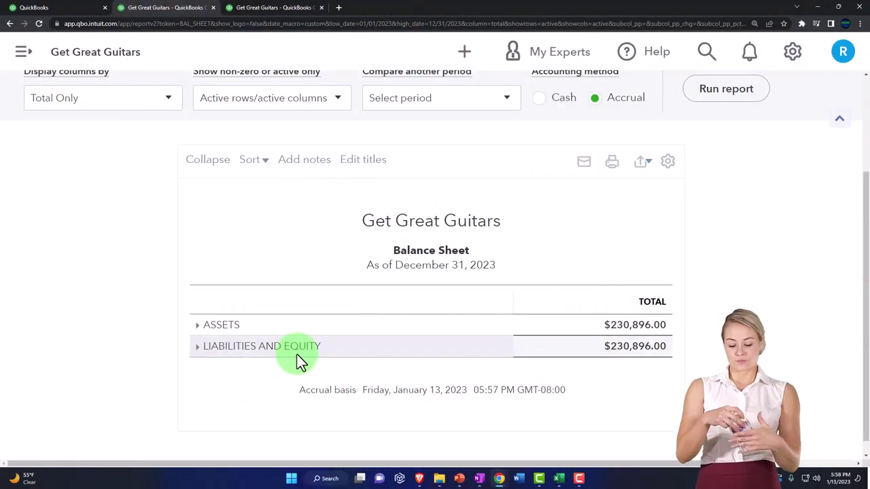
Expand the Assets and the Liabilities and Equity sections again and review the balance sheet accounts.
click(197, 324)
scroll(197, 324, down, 2)
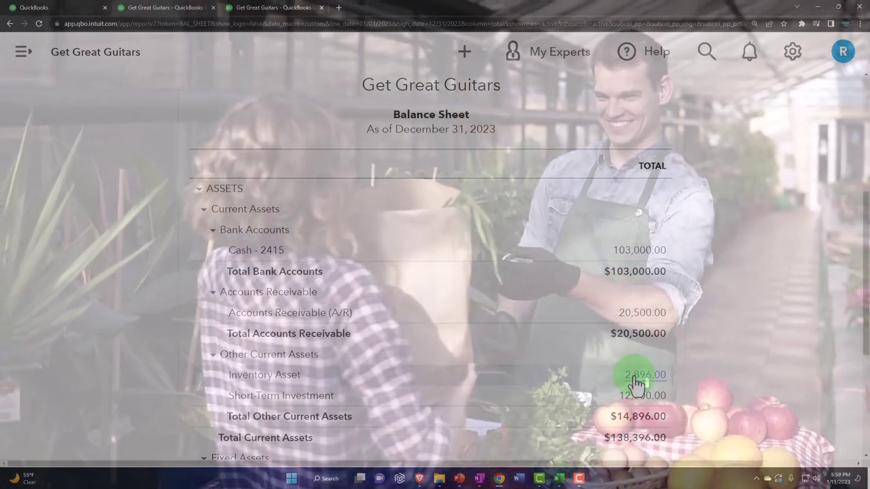
scroll(253, 370, down, 3)
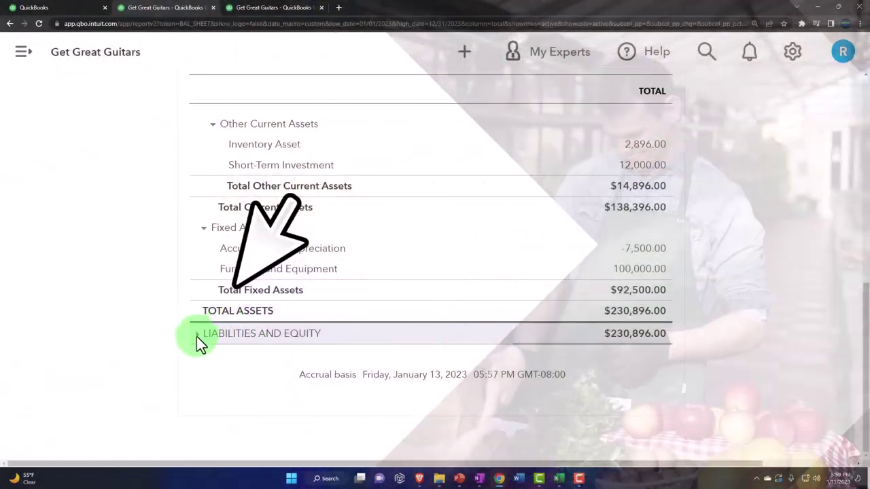
click(197, 334)
scroll(146, 350, up, 6)
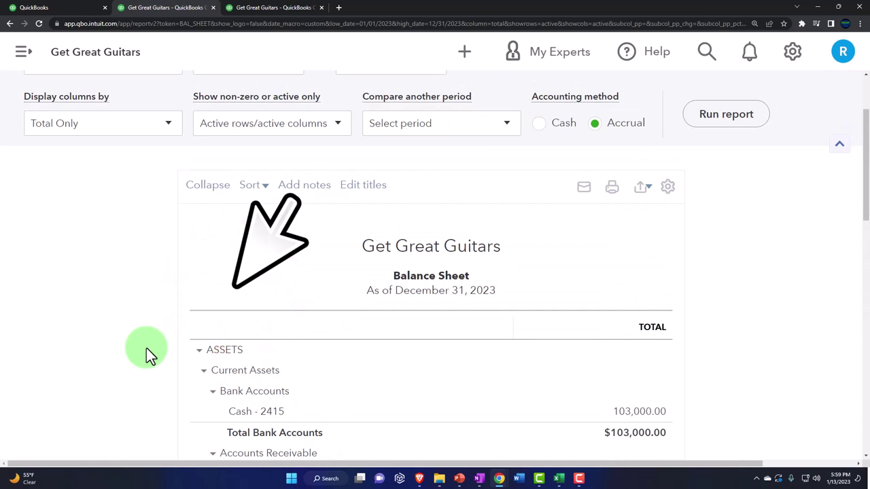
scroll(146, 348, down, 1)
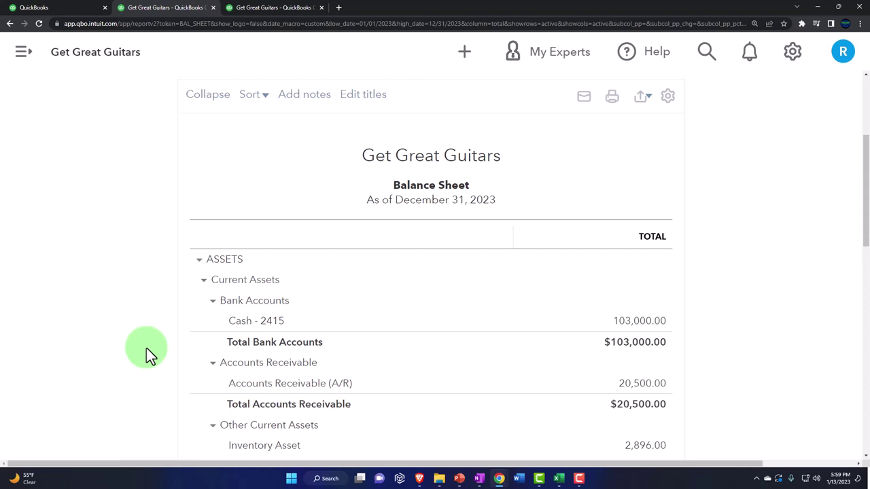
scroll(147, 348, down, 2)
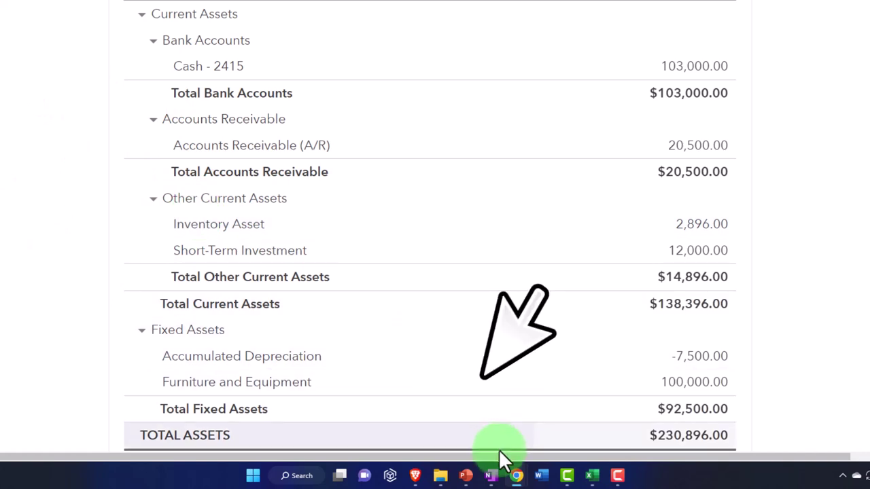
Switch to OneNote to view the flowchart of vendor, customer, employee, company and banking tasks.
click(491, 476)
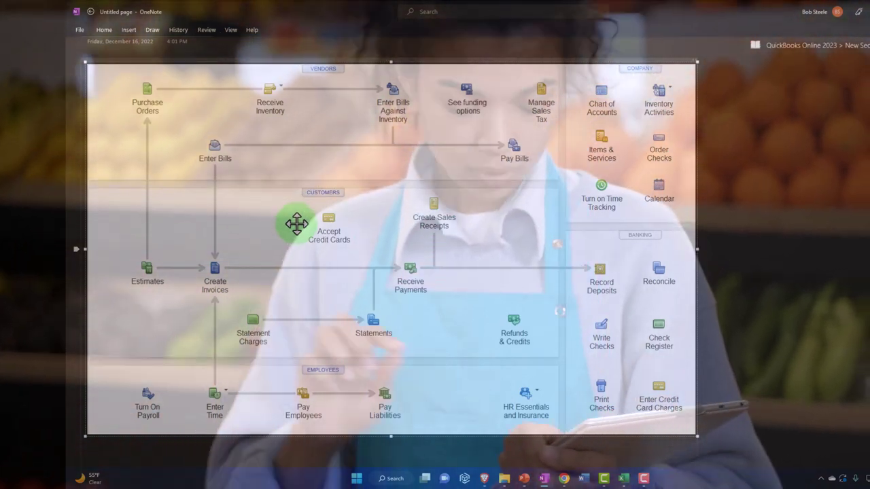
Leave the OneNote flowchart and switch back to the QuickBooks Online home page.
click(296, 223)
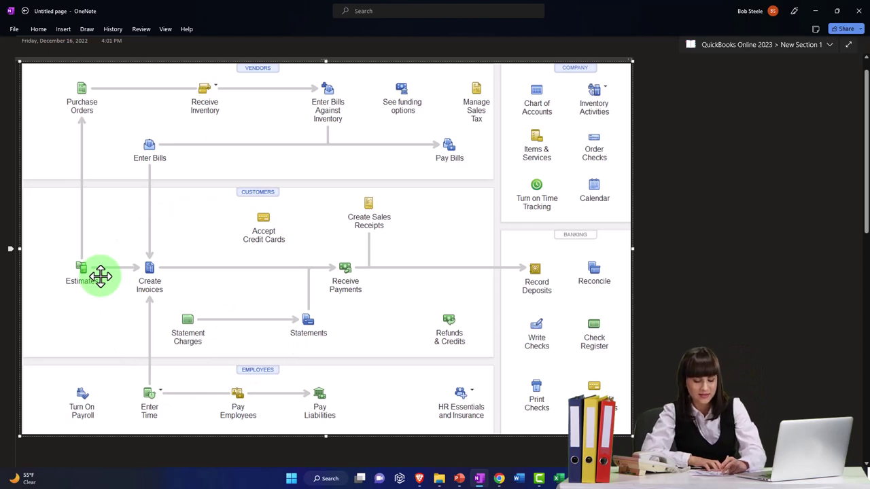
click(814, 12)
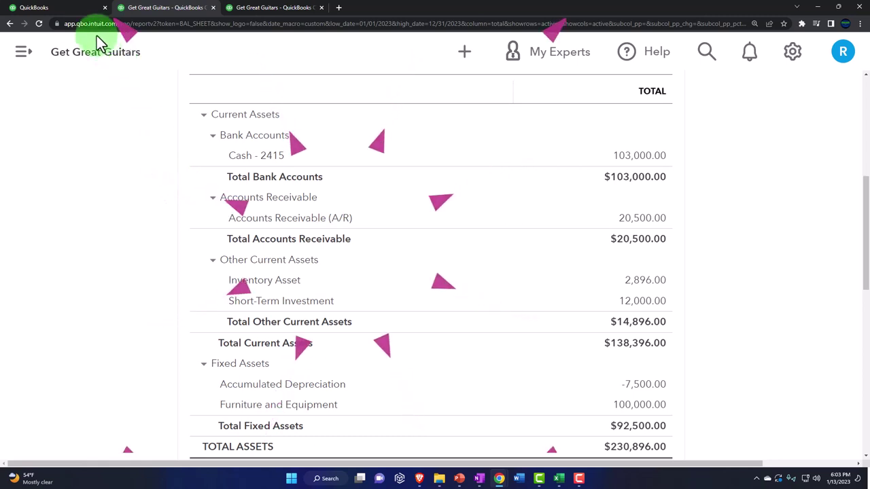
click(73, 8)
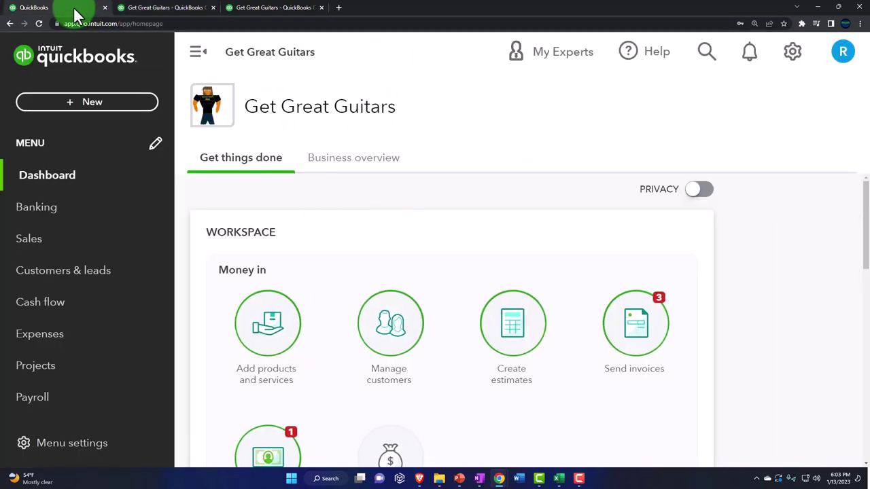
key(ctrl+minus)
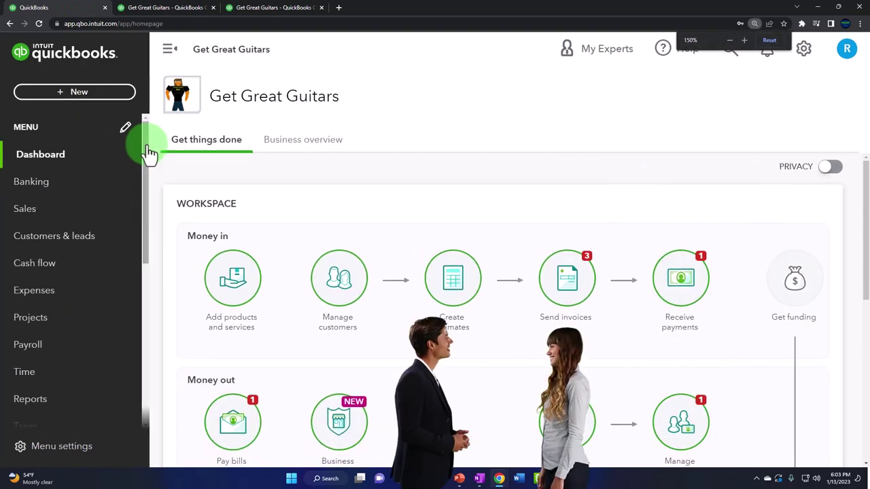
key(ctrl+minus)
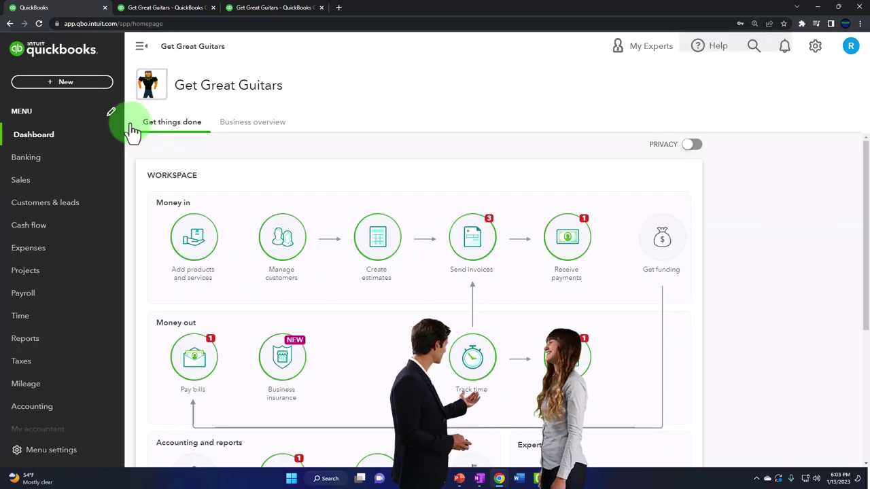
Start a new purchase order and select Epiphone as the vendor.
click(72, 84)
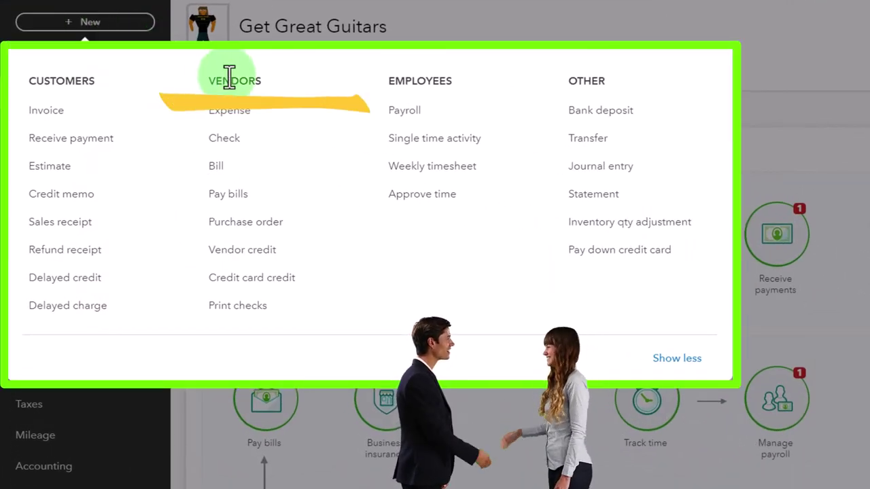
click(278, 230)
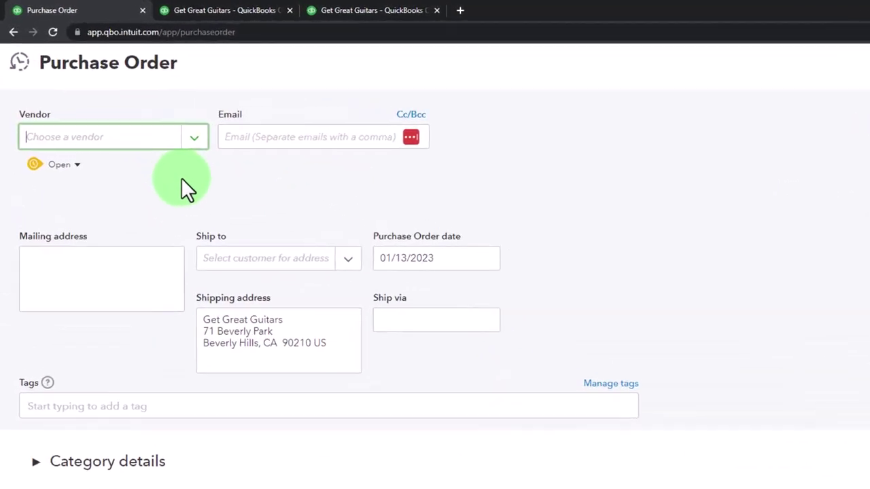
text(Ip)
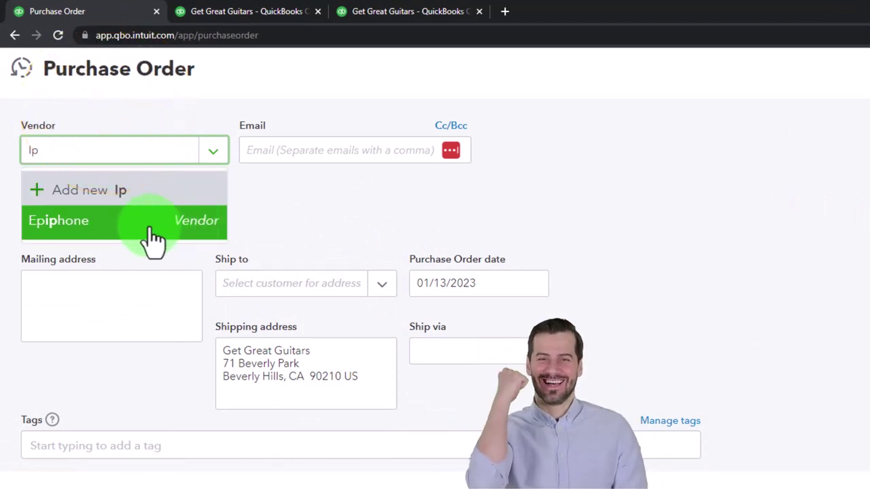
click(153, 235)
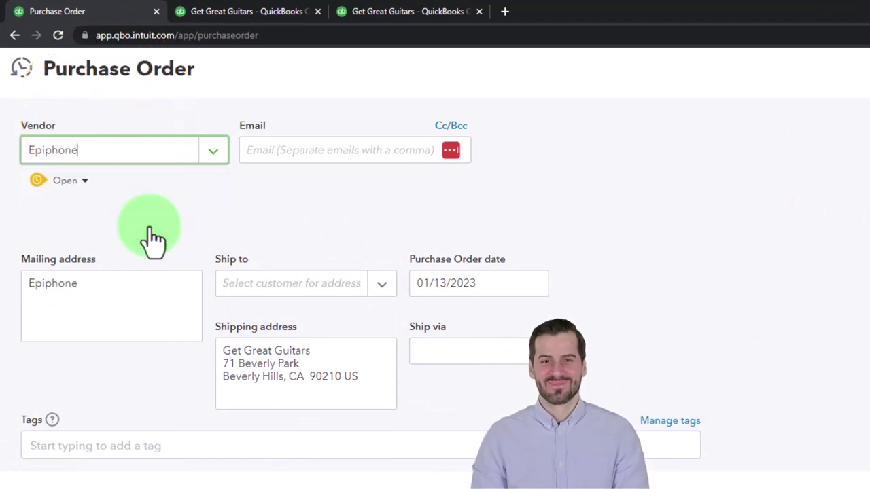
Look at the available status choices for the Epiphone purchase order and close the list.
click(85, 182)
click(174, 190)
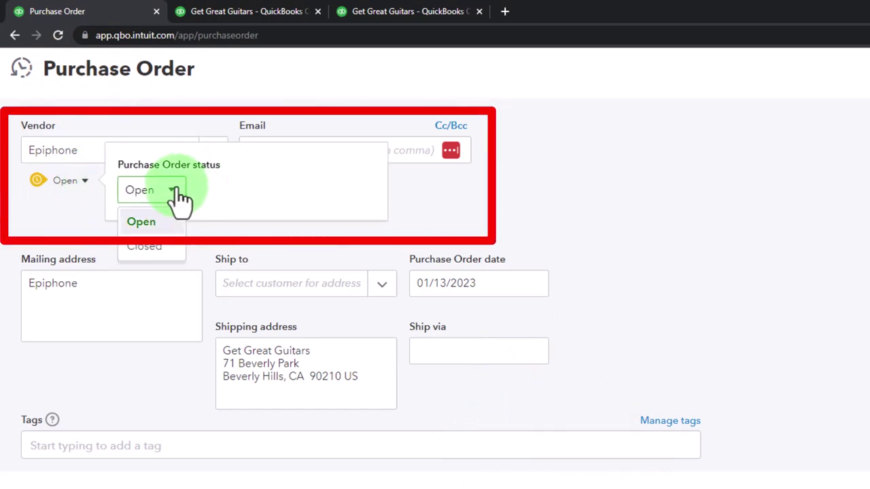
click(175, 193)
click(438, 184)
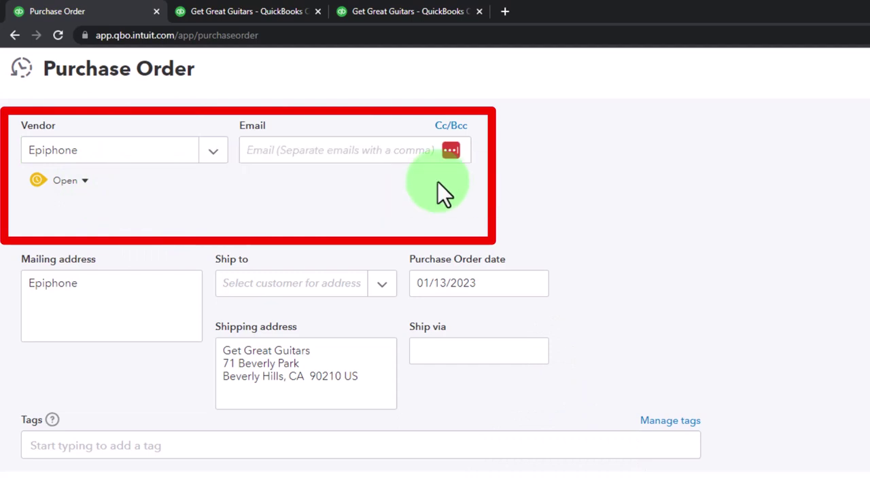
View the customers offered under Ship to and set the Purchase Order date to 01/12/2023.
click(138, 164)
key(Tab)
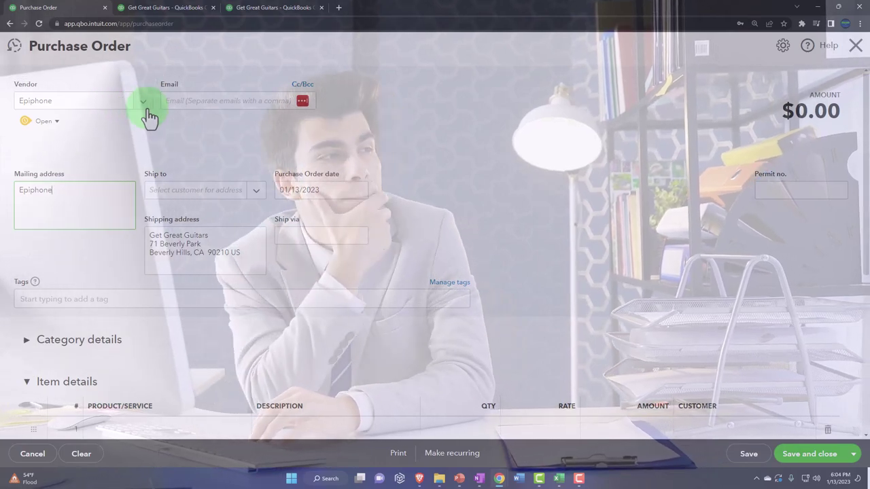
key(Tab)
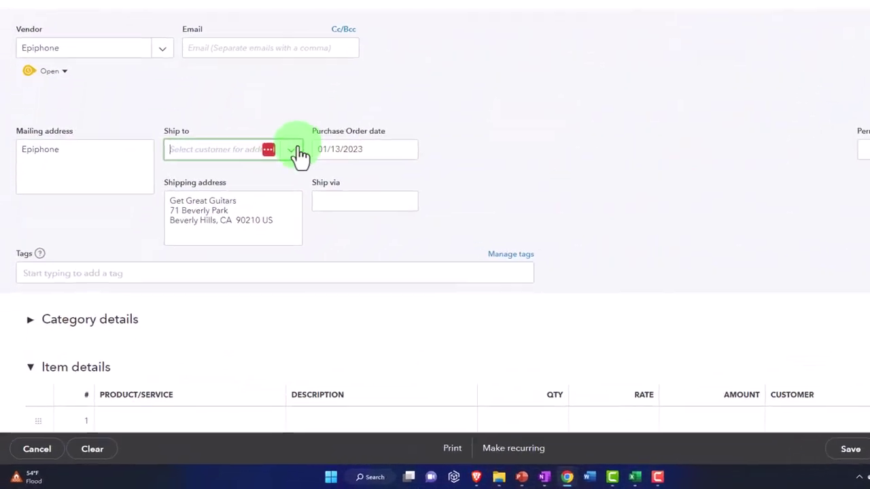
click(297, 150)
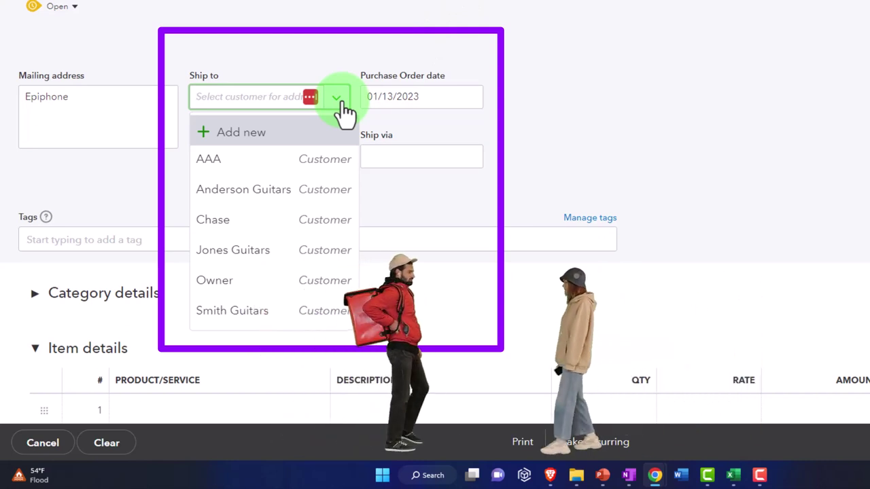
click(265, 99)
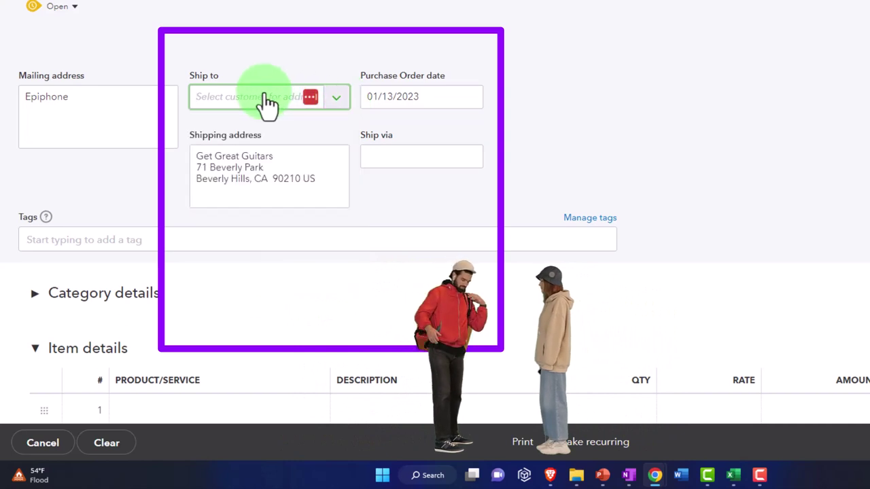
click(449, 107)
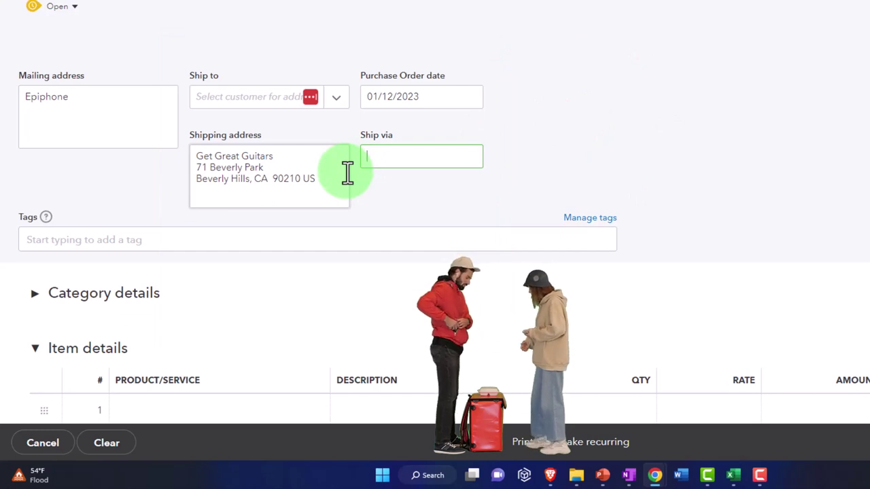
Expand Category details to examine its entry lines, and collapse the section again.
scroll(347, 173, down, 1)
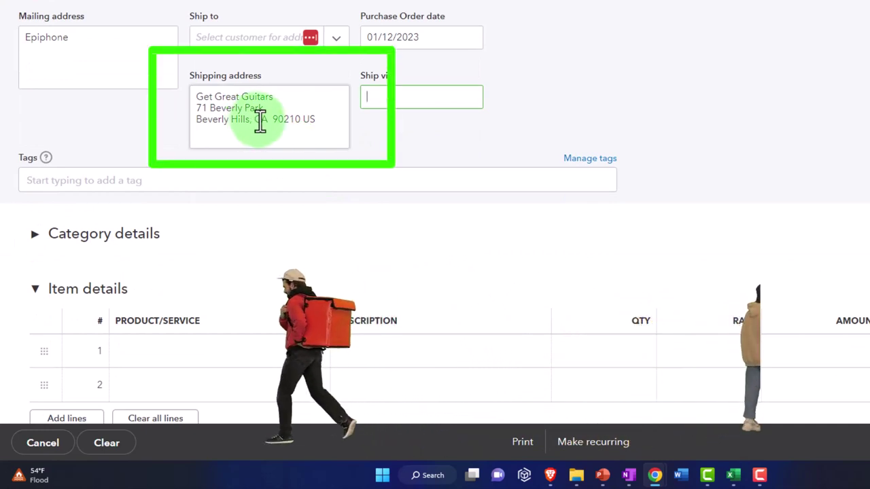
scroll(260, 121, down, 1)
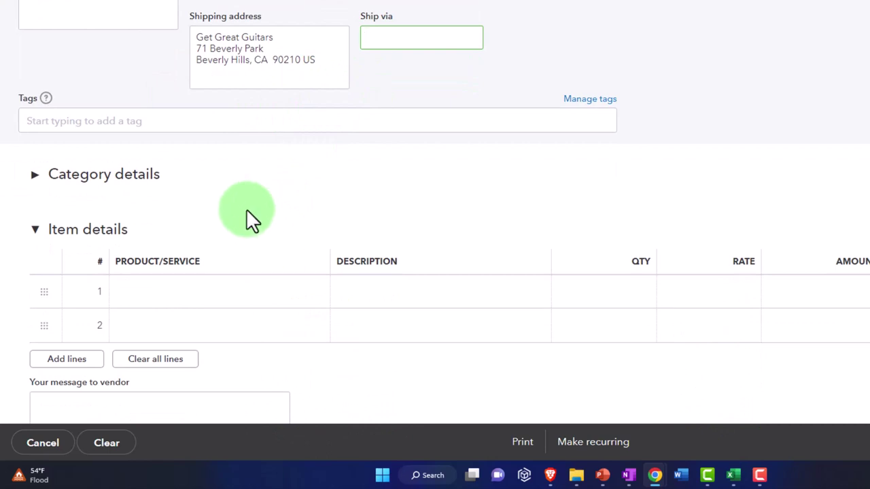
scroll(251, 219, down, 1)
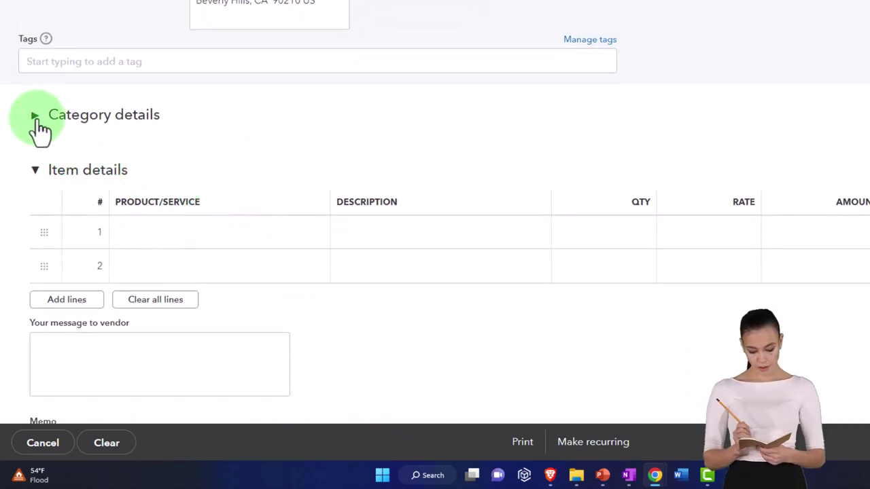
click(35, 117)
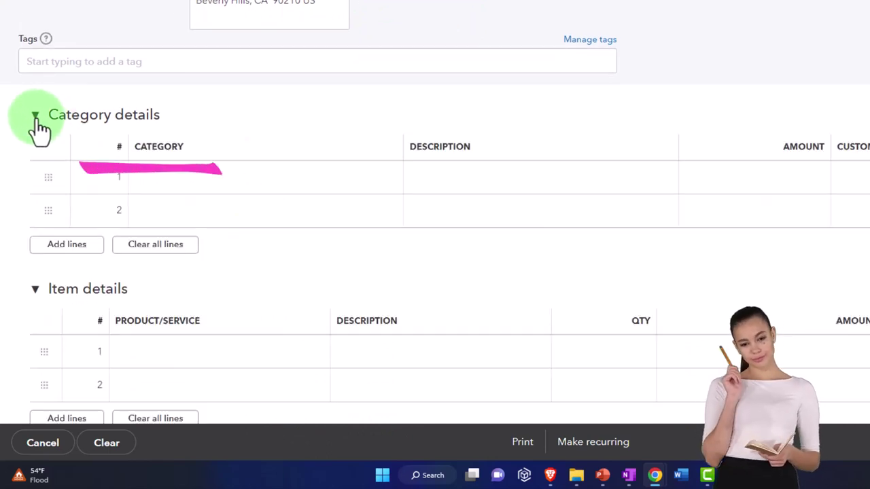
click(241, 182)
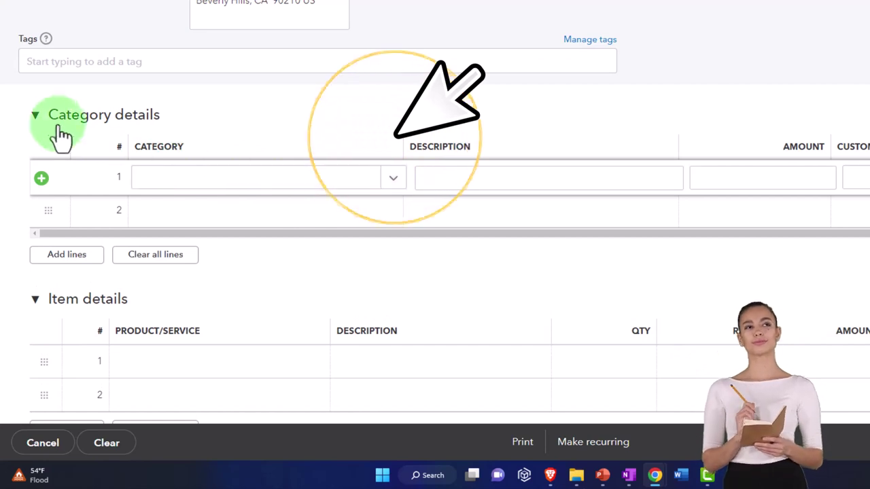
click(36, 118)
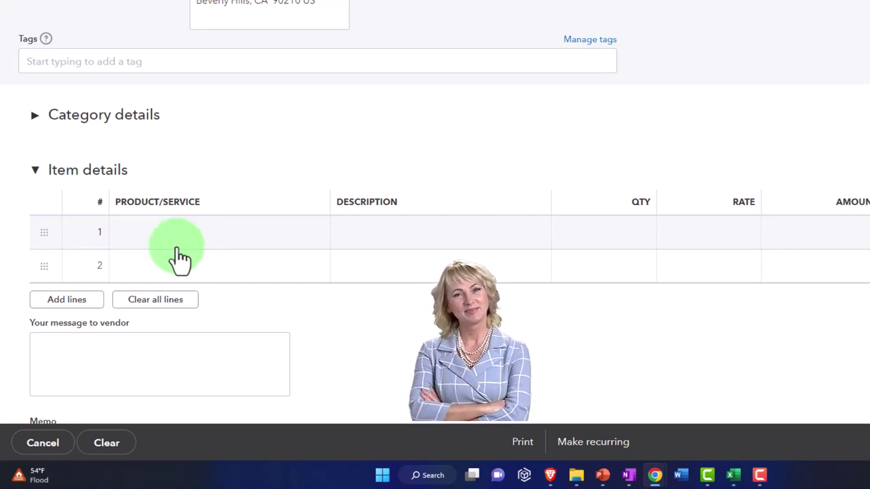
Select the product ELP (Epiphone Les Paul) on the first line of Item details.
click(202, 239)
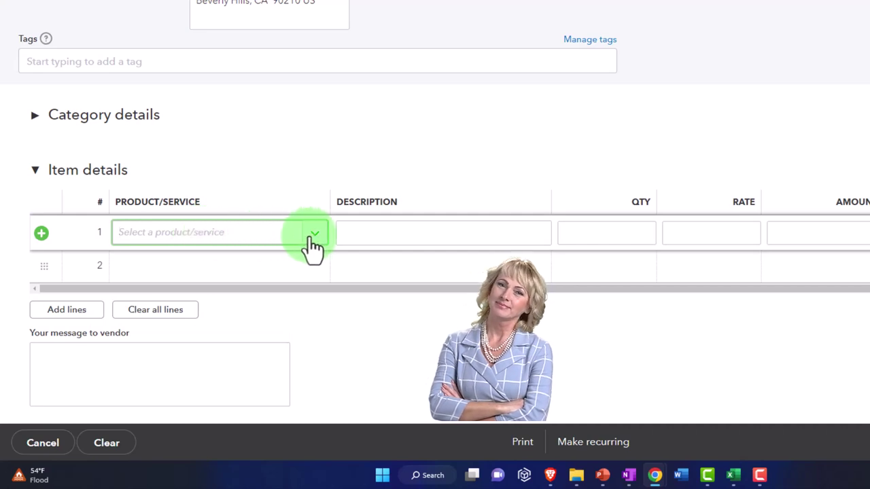
click(314, 237)
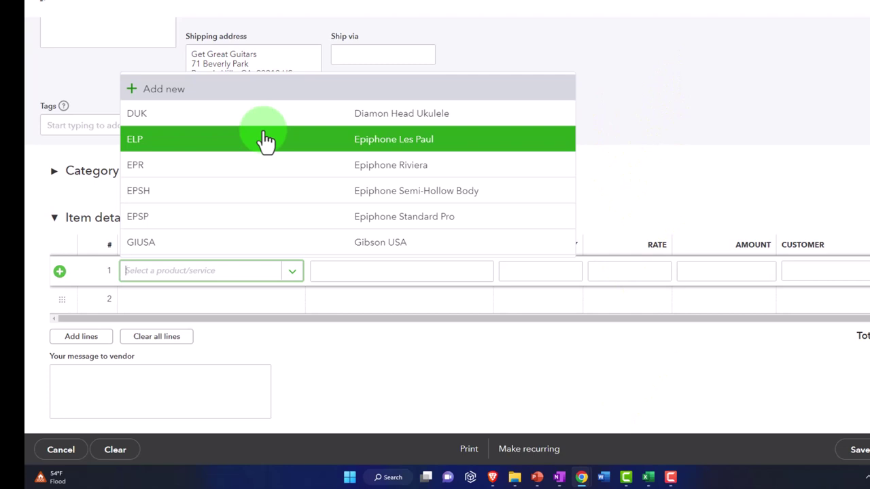
click(171, 284)
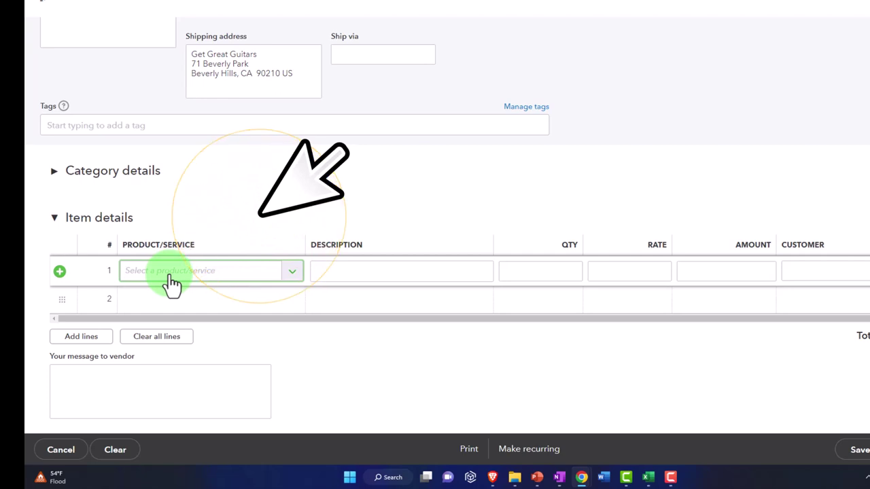
text(ELP)
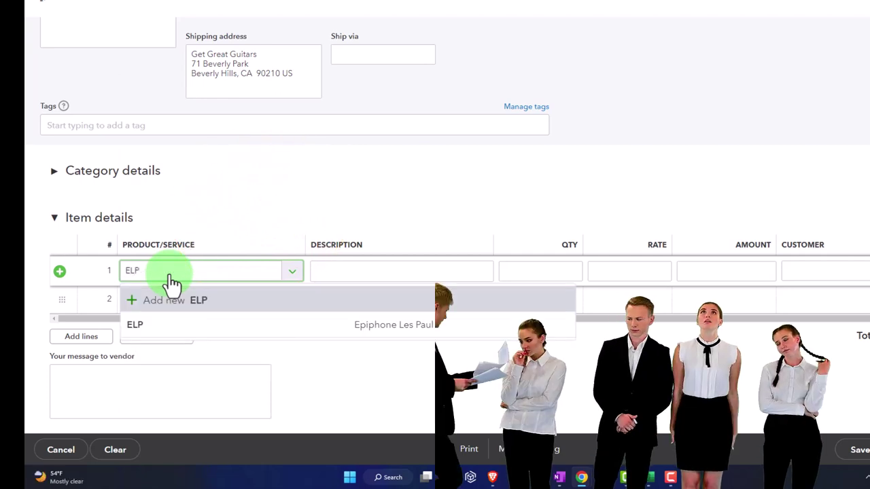
key(Down)
key(Down)
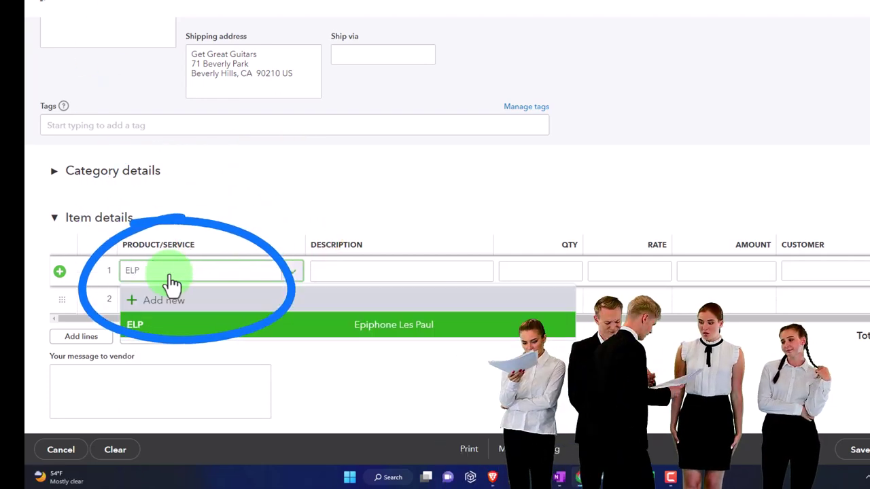
key(Tab)
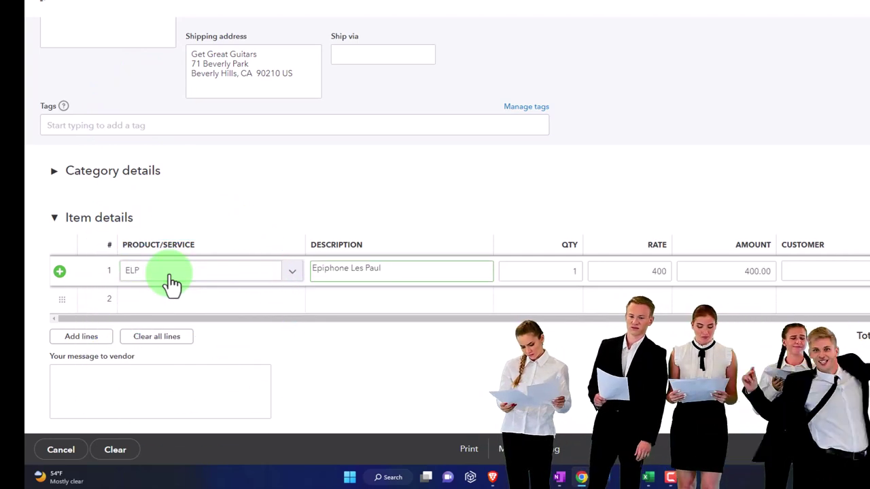
Set the quantity of the ELP line to 20 and move on to its Customer field.
key(Tab)
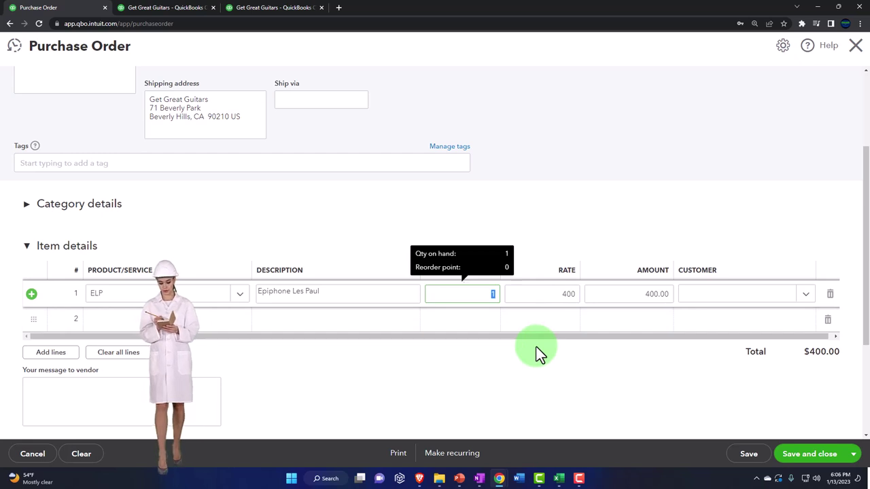
text(20)
key(Tab)
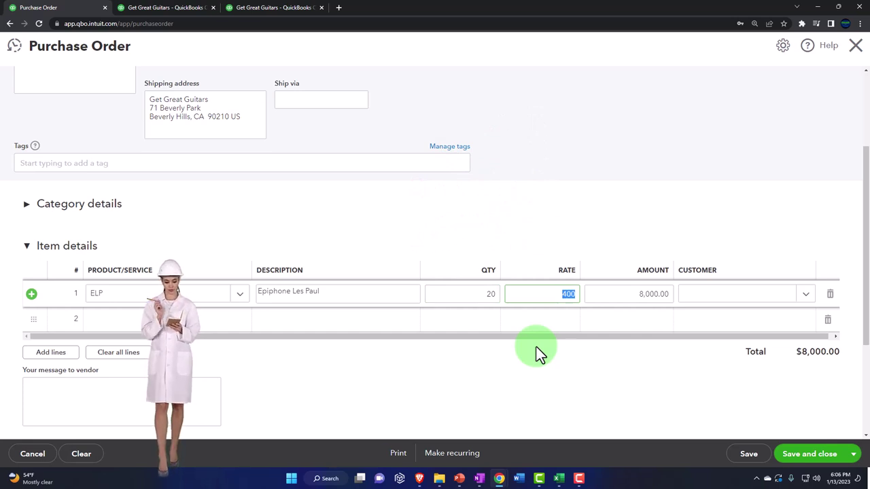
key(Tab)
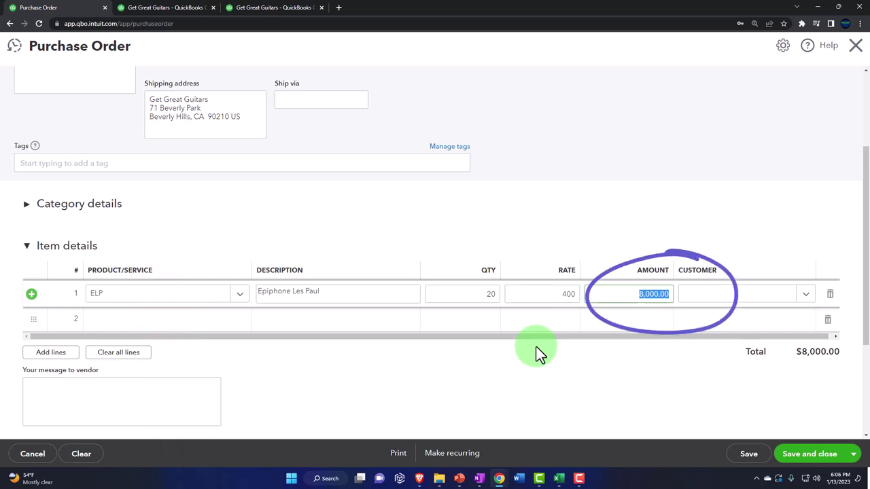
key(Tab)
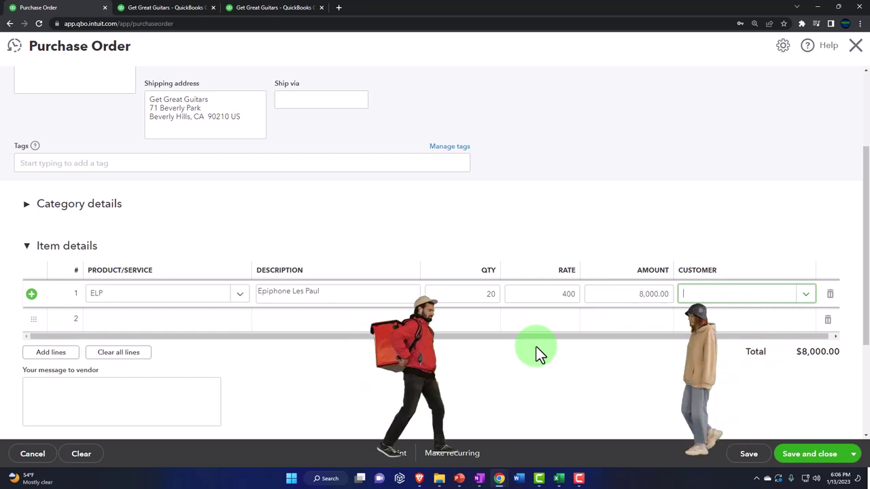
Review the vendor and shipping details of the purchase order and return to the Customer field of the ELP line.
scroll(535, 346, up, 2)
scroll(536, 346, up, 2)
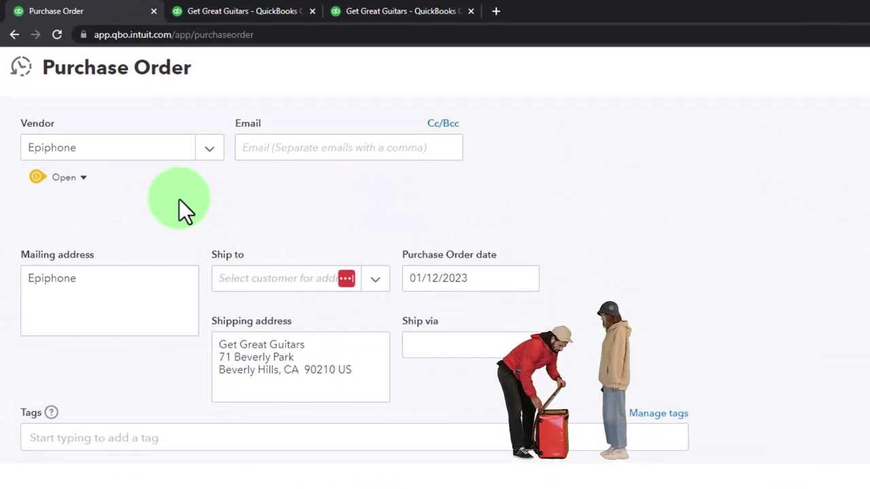
click(179, 199)
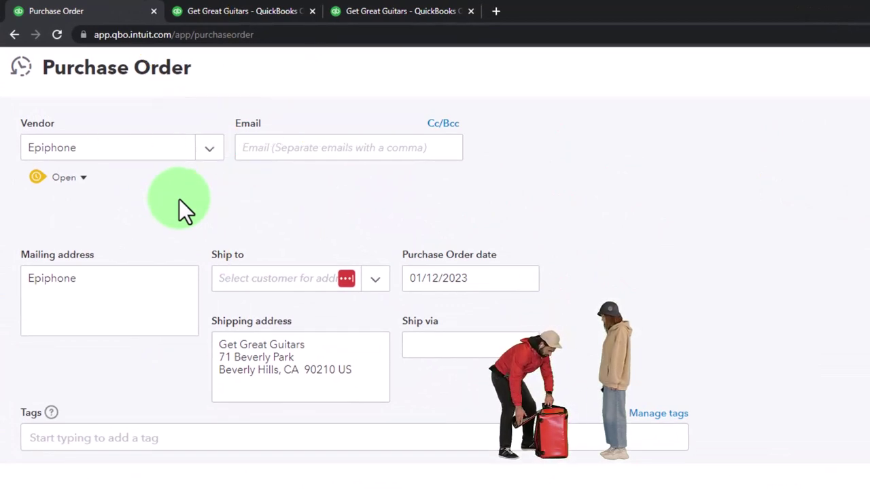
scroll(178, 199, down, 1)
scroll(178, 199, down, 5)
click(669, 307)
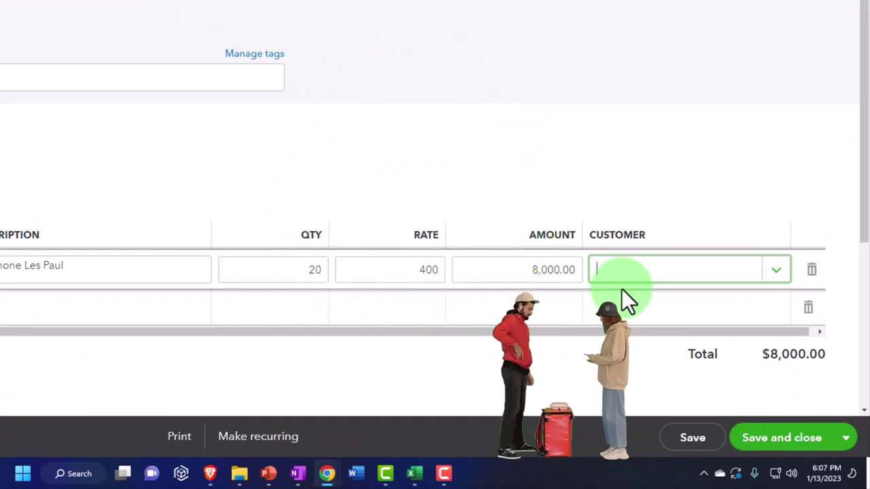
Select the product EPR (Epiphone Riviera) on the second line of Item details.
scroll(622, 289, up, 2)
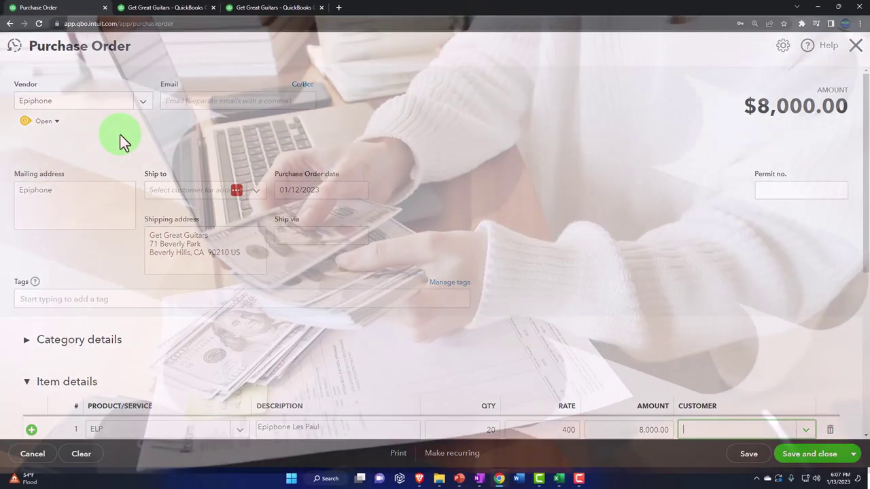
scroll(489, 244, down, 2)
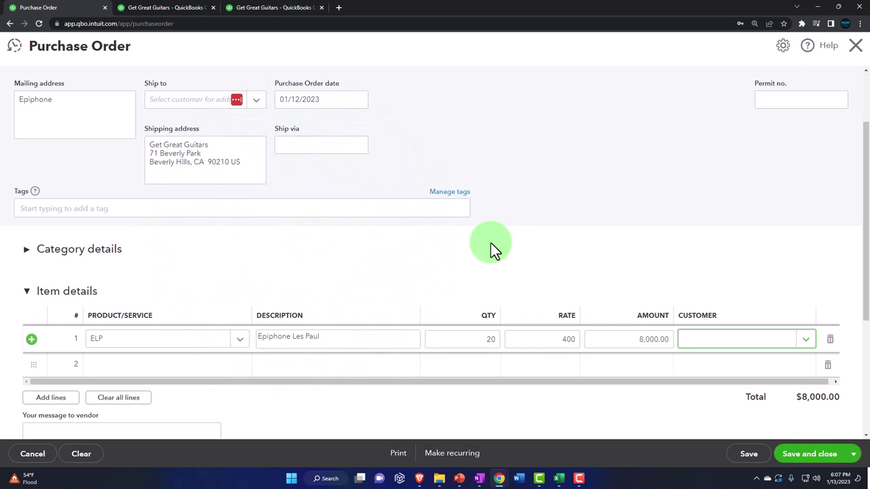
key(Tab)
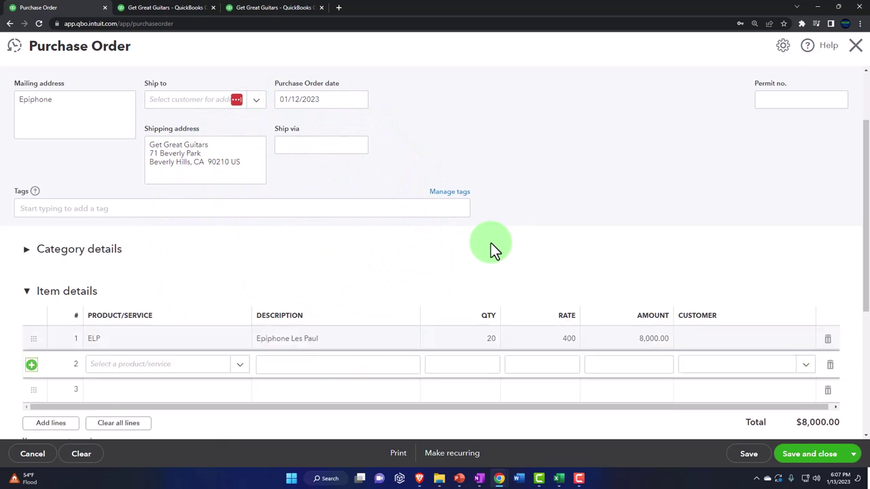
click(156, 373)
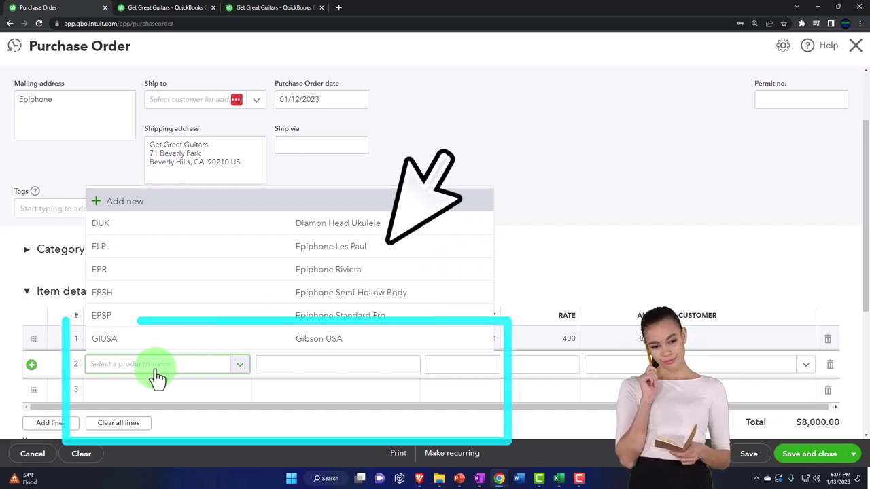
text(epr)
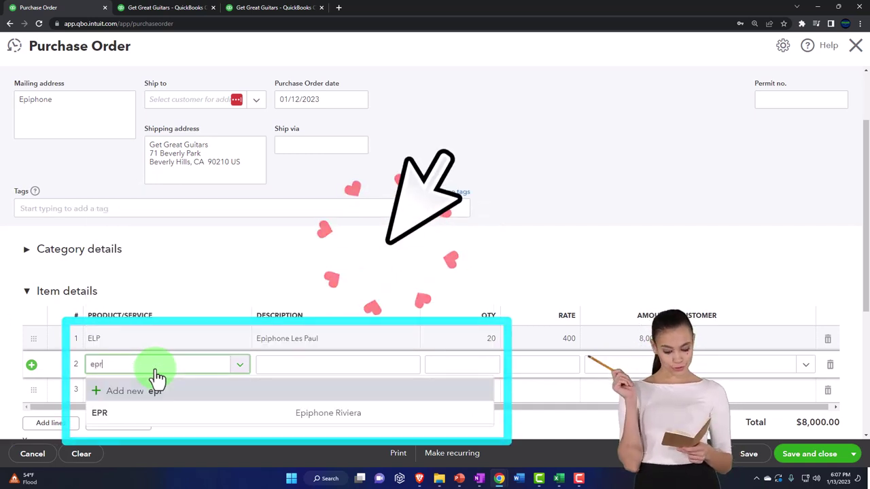
key(Down)
key(Down)
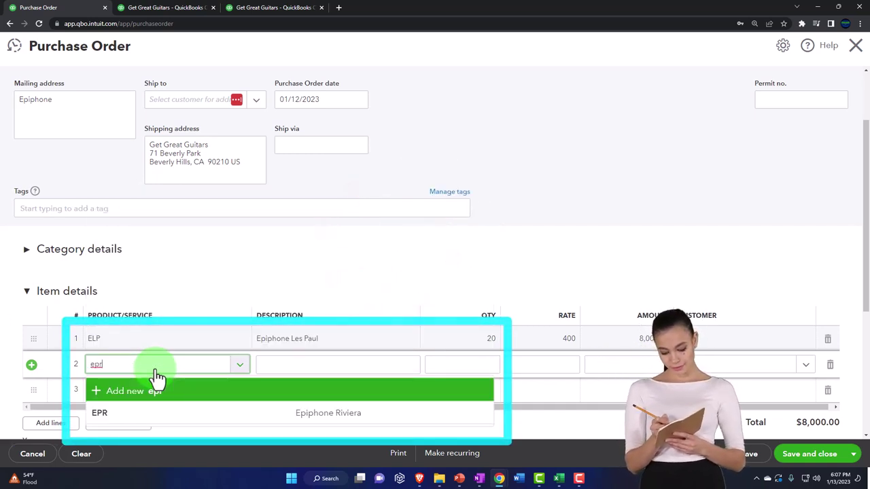
key(Tab)
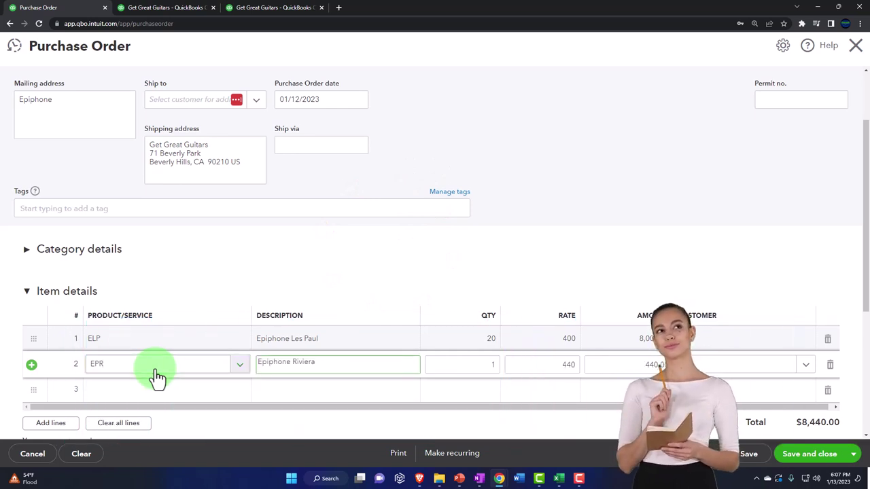
Set the quantity of the EPR line to 5 and move on to the third item line.
key(Tab)
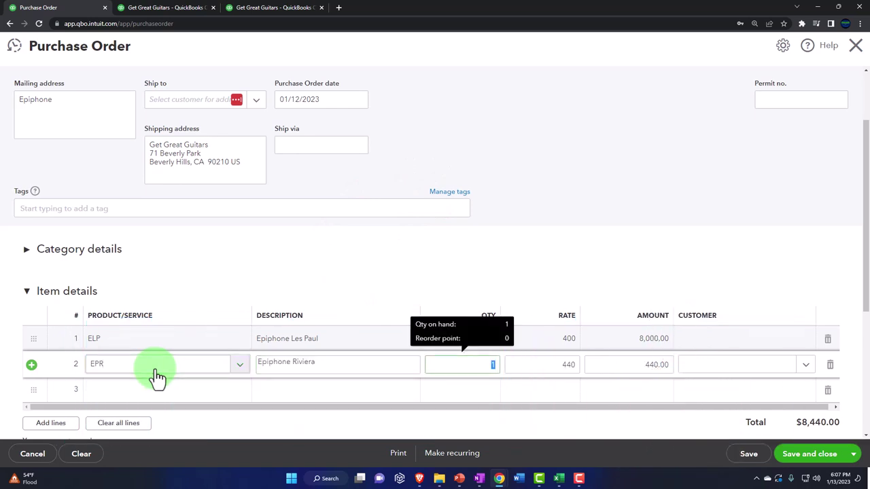
text(5)
key(Tab)
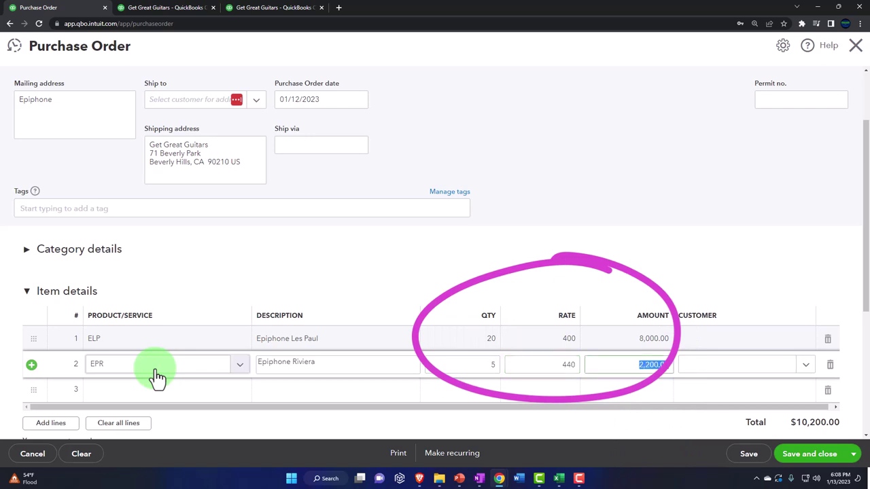
key(Tab)
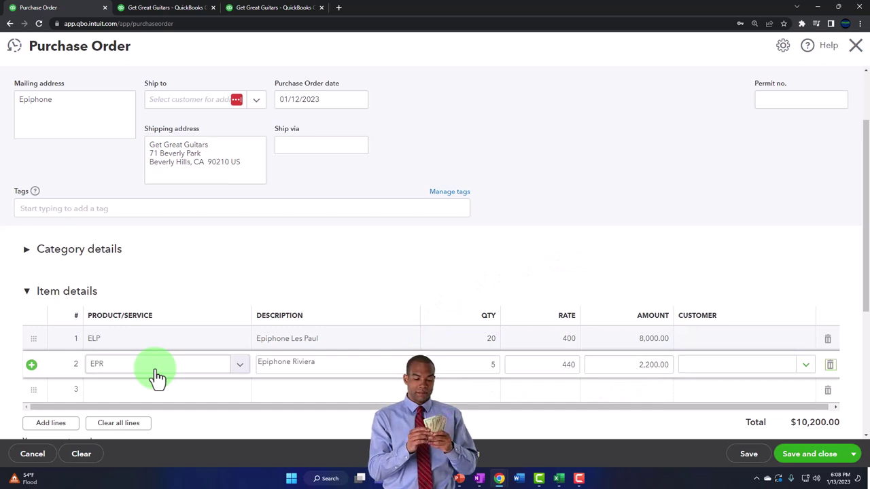
key(Tab)
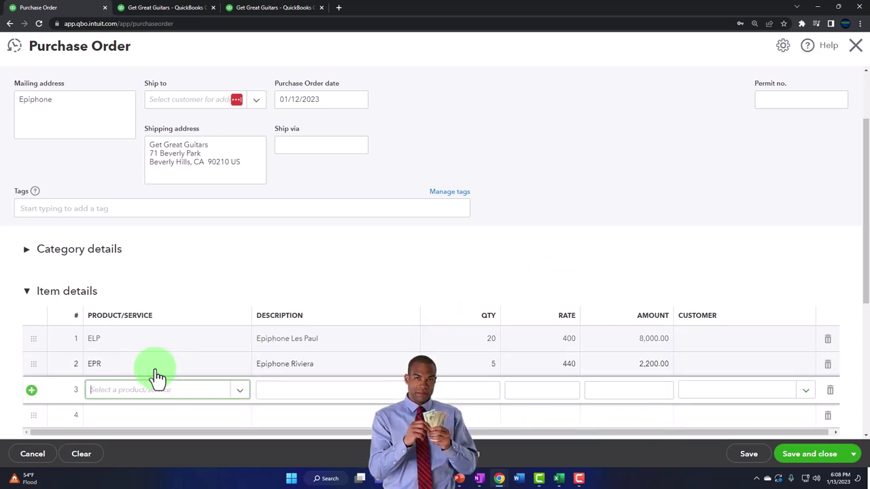
text(P)
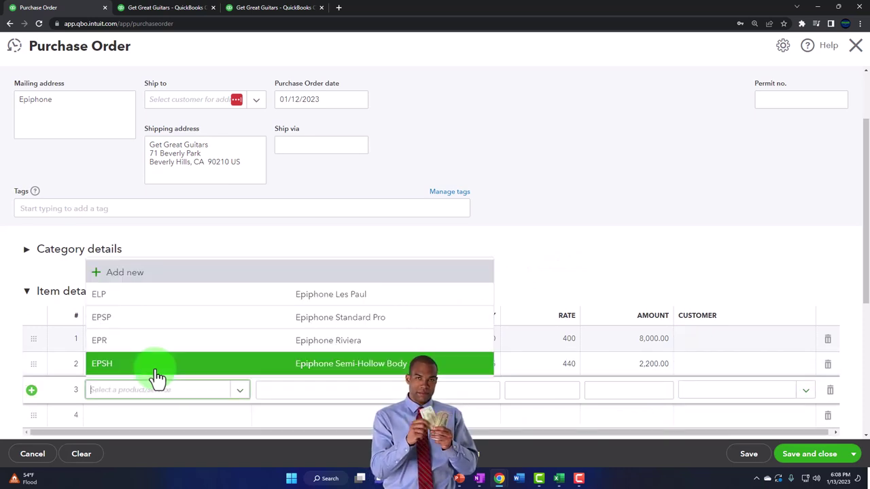
text(WE)
text(EPSP)
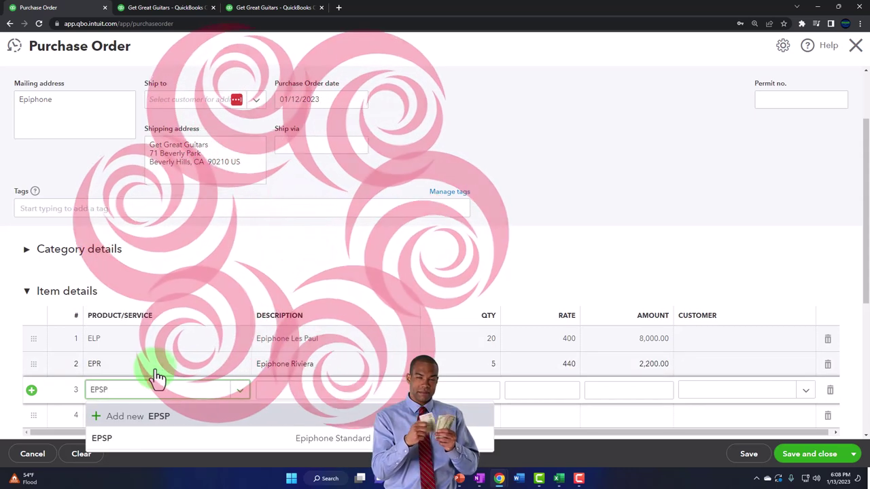
key(Tab)
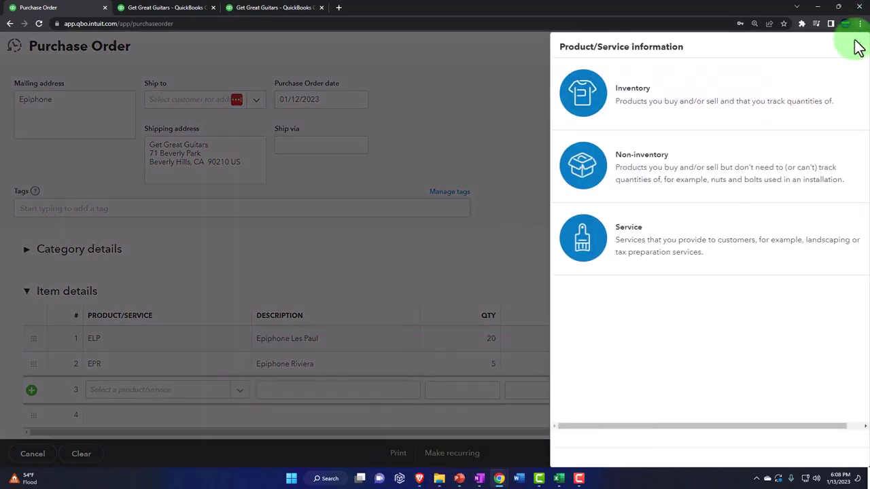
click(856, 47)
Select the product EPSP (Epiphone Standard Pro) on the third line of Item details.
click(167, 393)
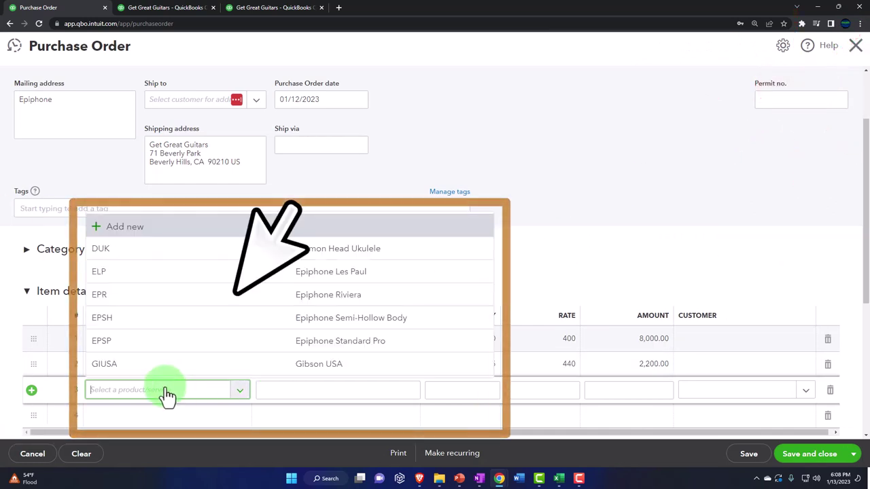
text(ep)
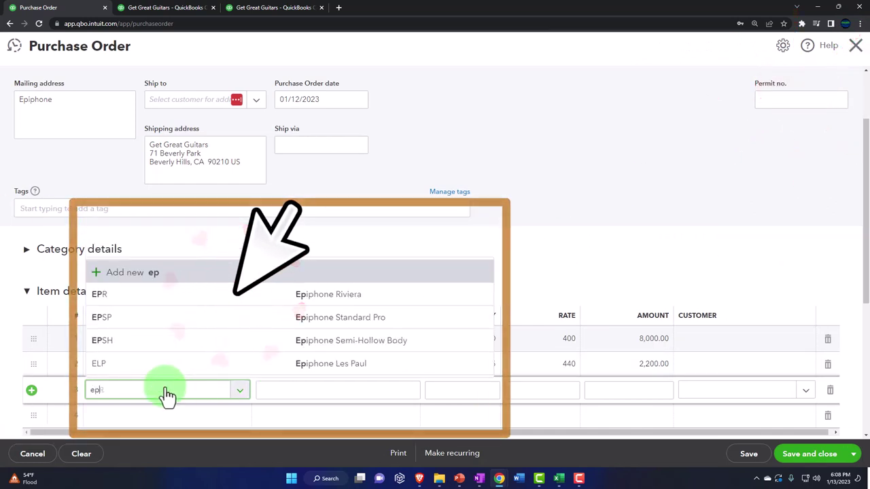
text(s)
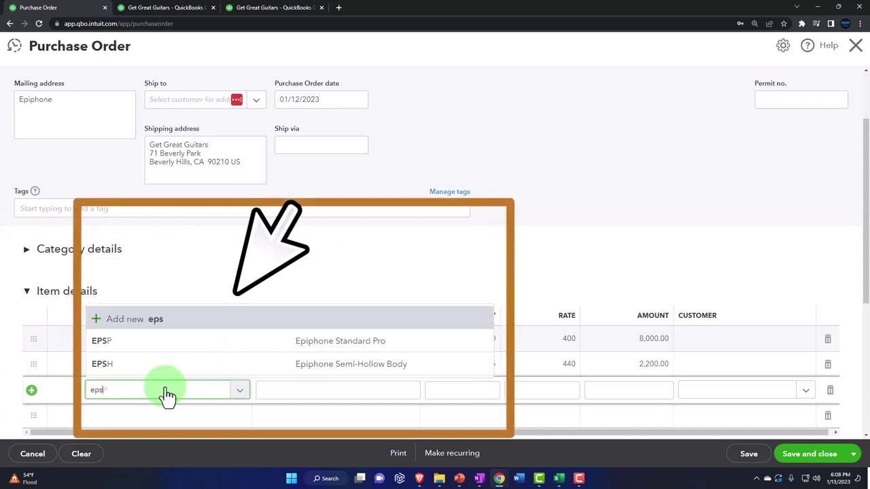
click(133, 347)
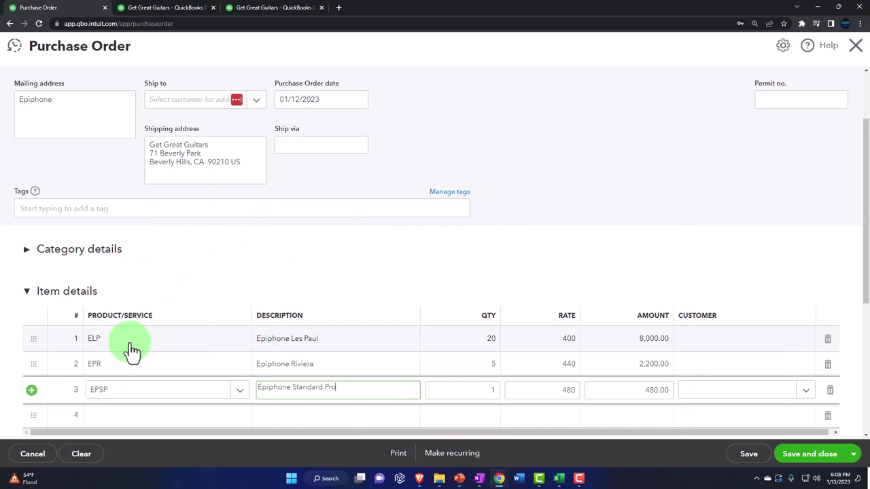
Set the quantity of the third item line to 5 and move on to the fourth line.
key(Tab)
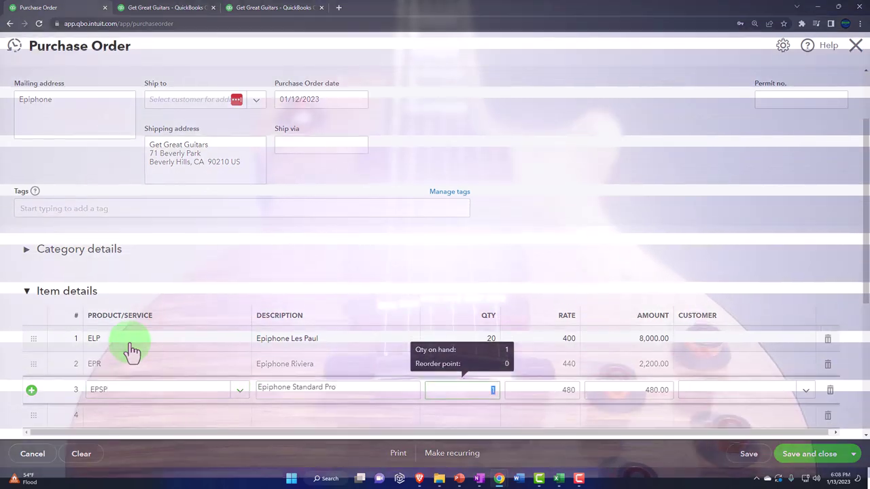
text(5)
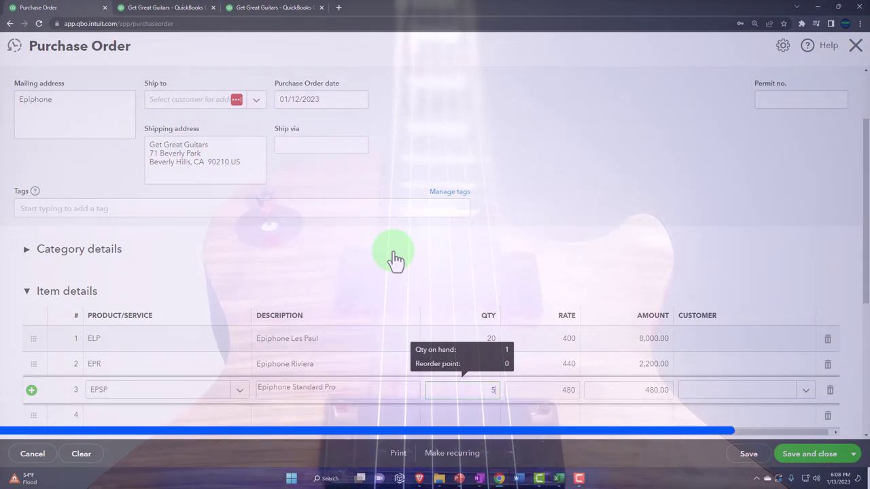
key(Tab)
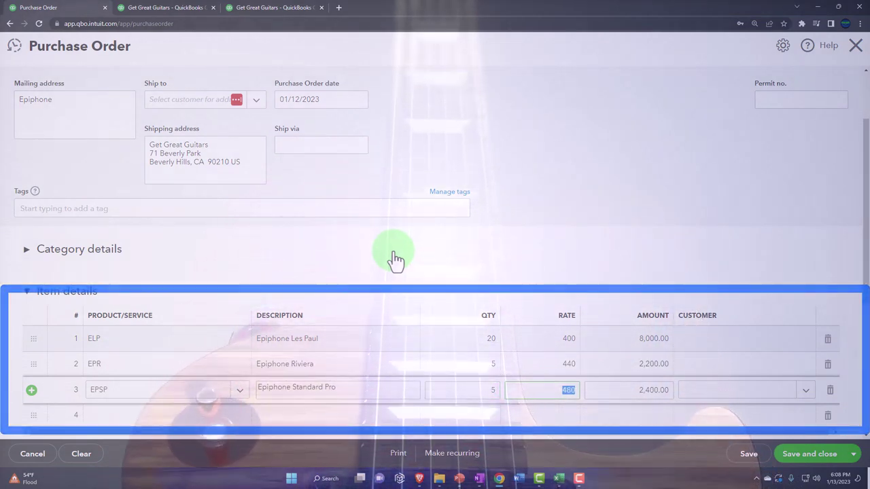
key(Tab)
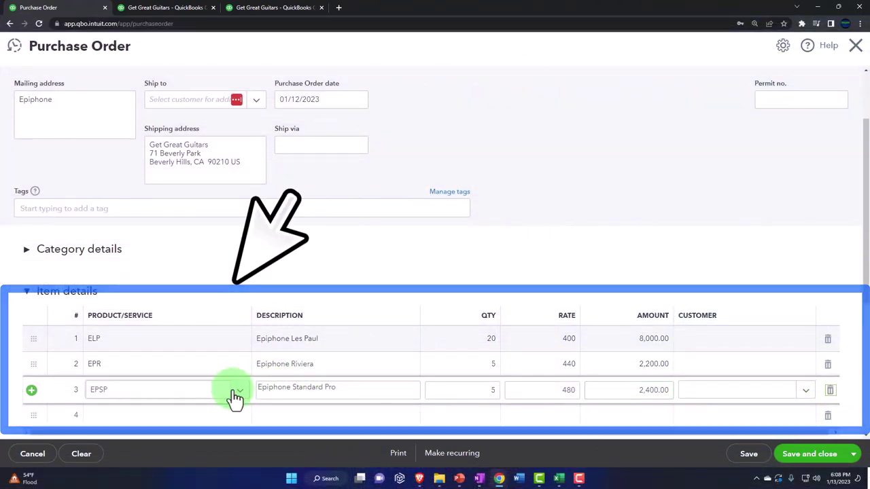
key(Tab)
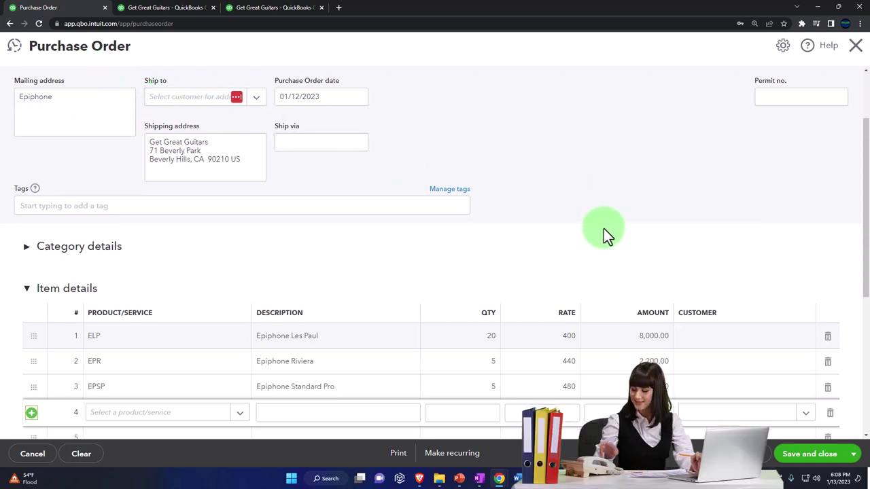
Select the product EPSP (Epiphone Standard Pro) on the fourth line of Item details and move on to its quantity.
scroll(603, 229, down, 2)
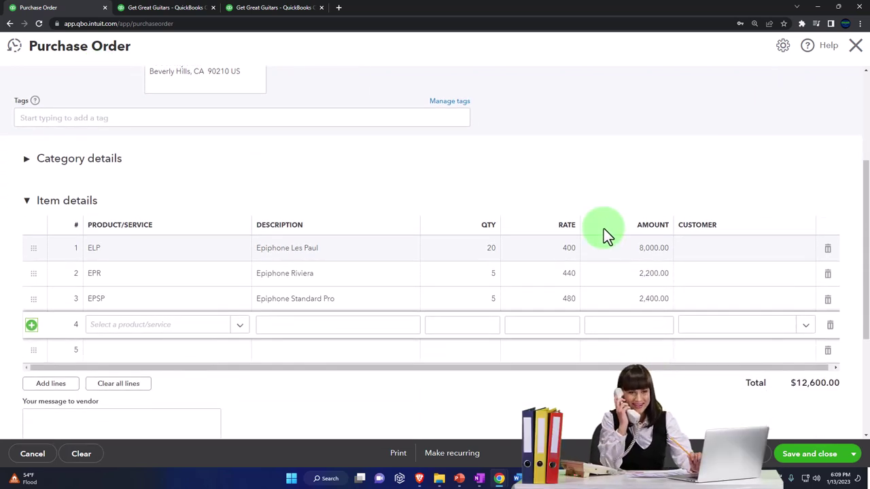
click(146, 329)
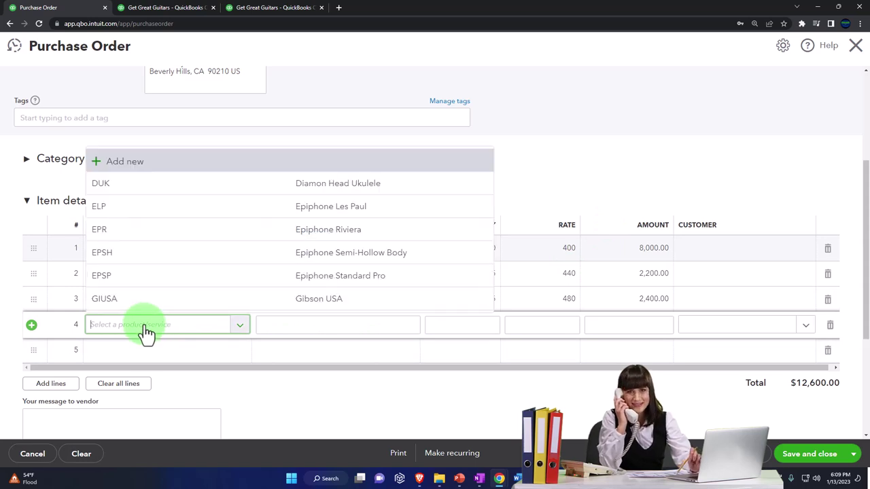
text(ips)
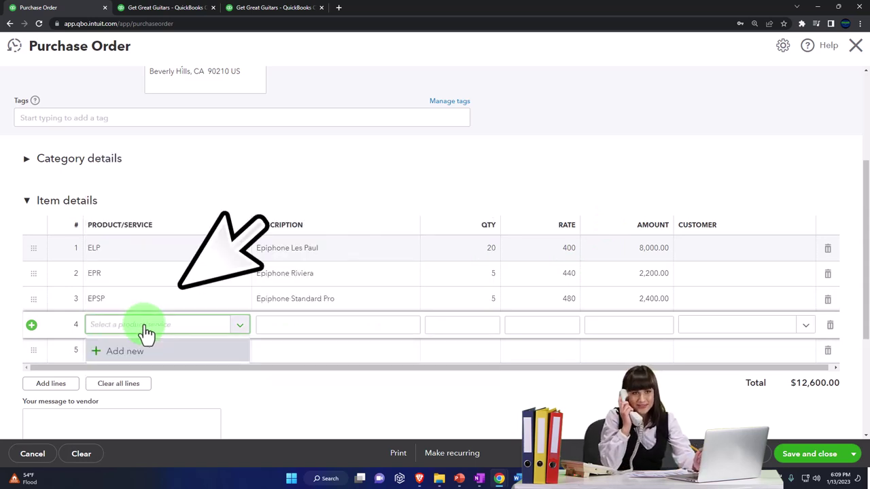
text(eps)
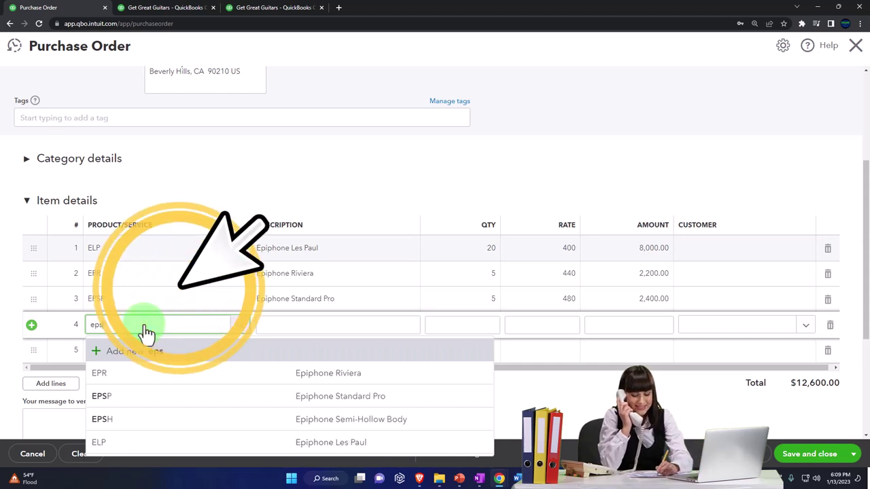
key(Down)
key(Down)
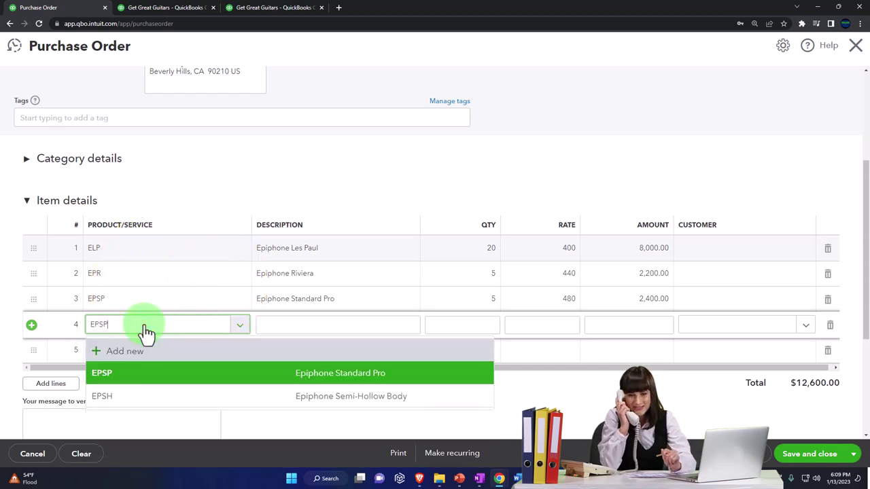
key(Tab)
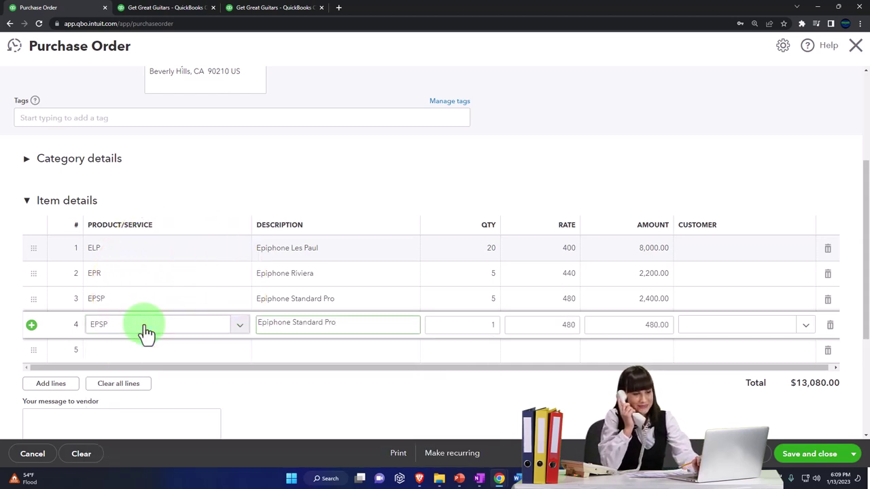
key(Tab)
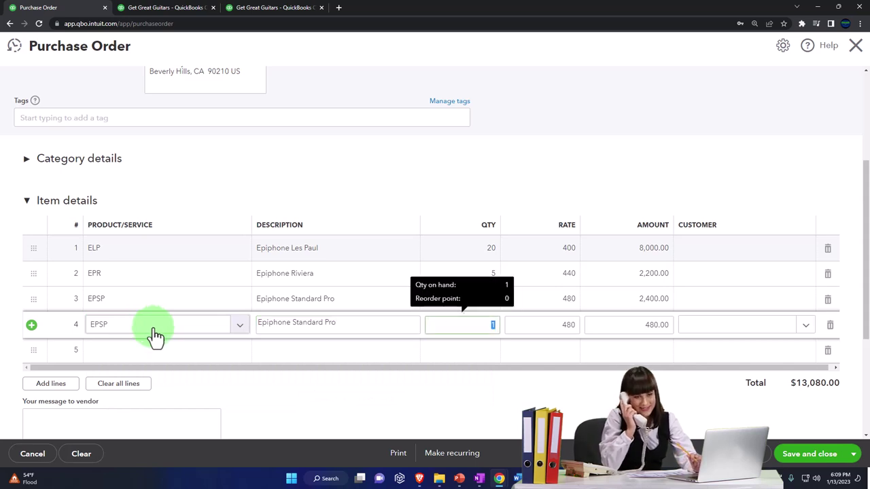
Change the product on the third item line to EPSH (Epiphone Semi-Hollow Body) and set its quantity to 4.
click(121, 303)
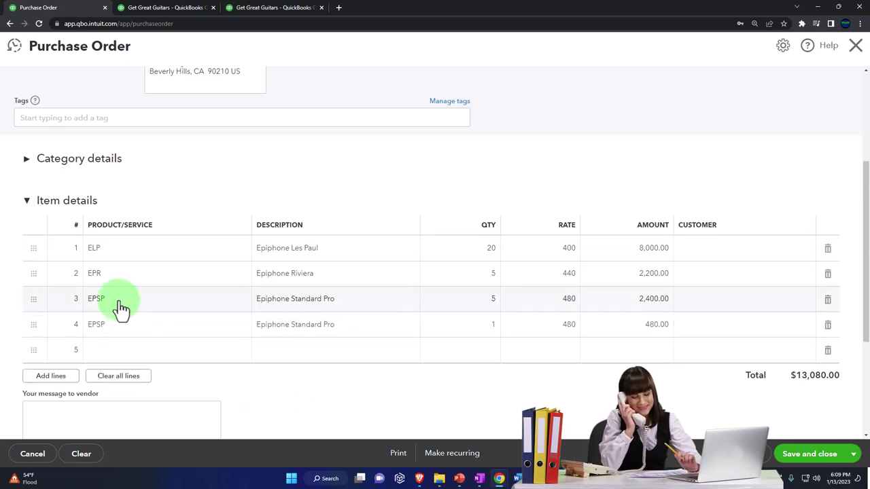
click(96, 305)
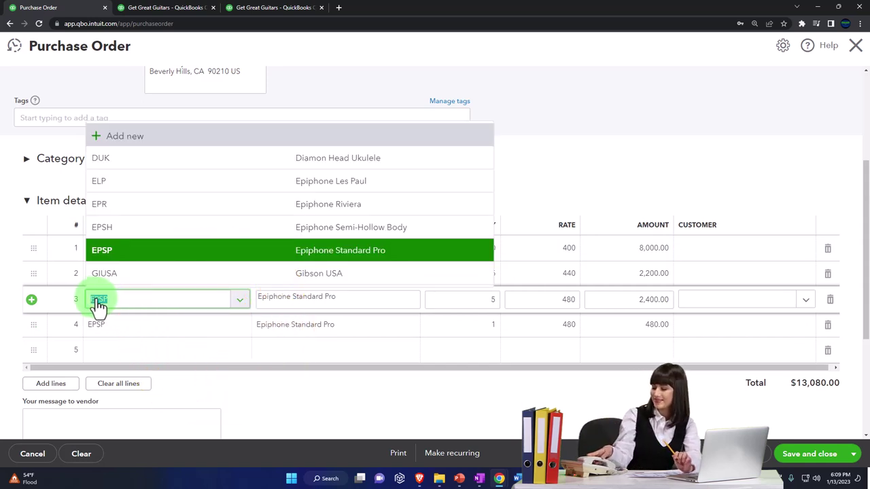
text(EPSH)
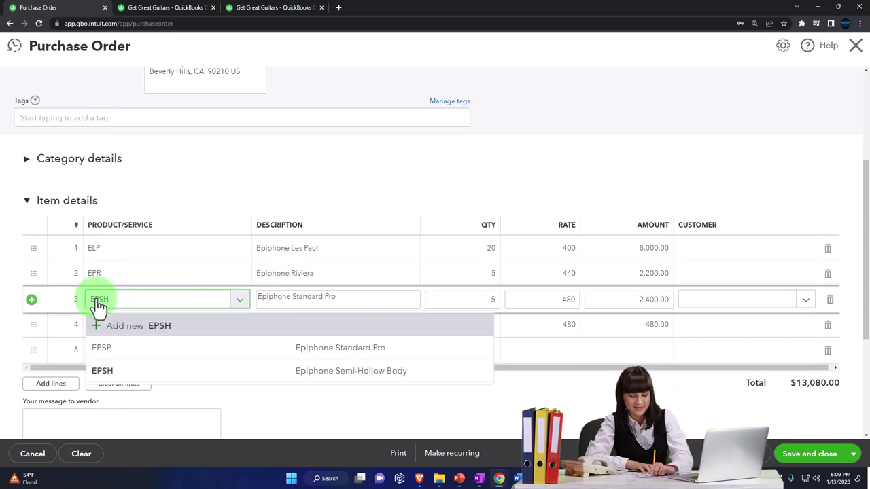
key(Down)
key(Down)
key(Return)
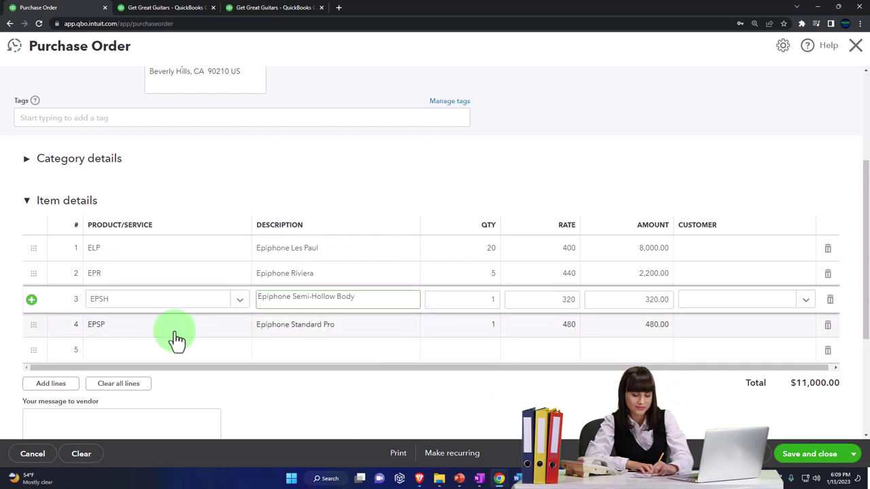
key(Tab)
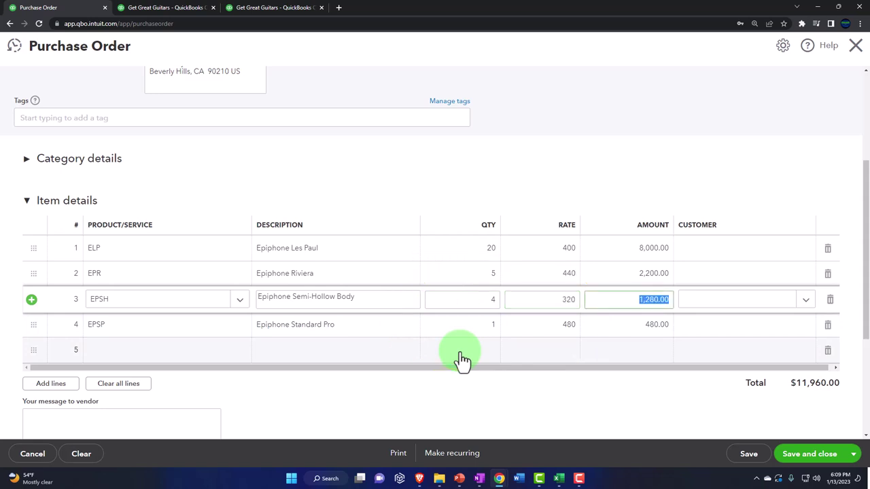
Set the quantity of the EPSP (Epiphone Standard Pro) line to 5 and finish the entry on that line.
key(Tab)
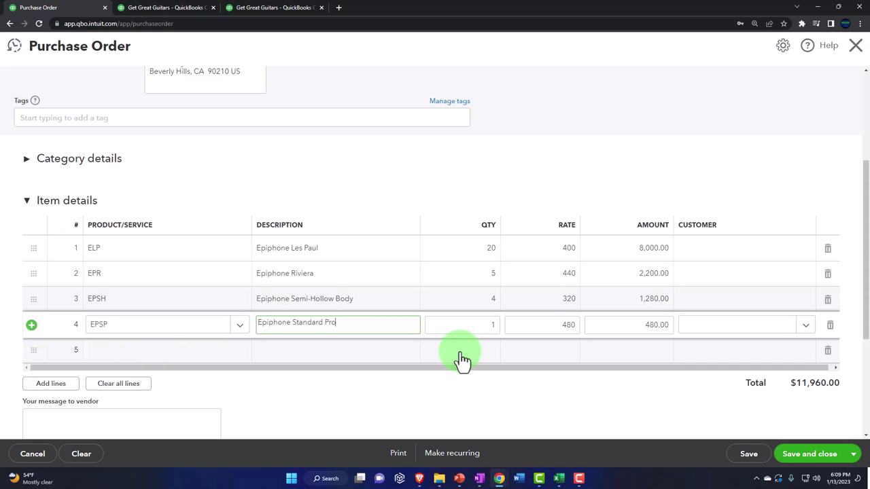
key(Tab)
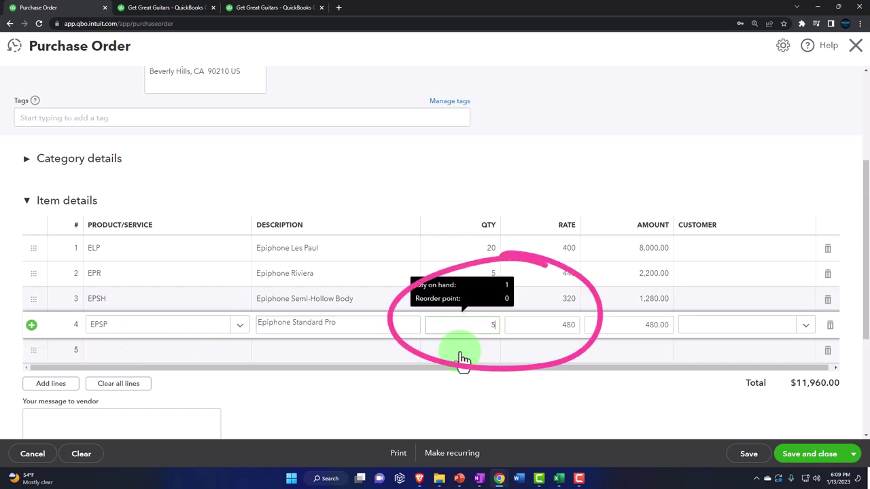
key(Tab)
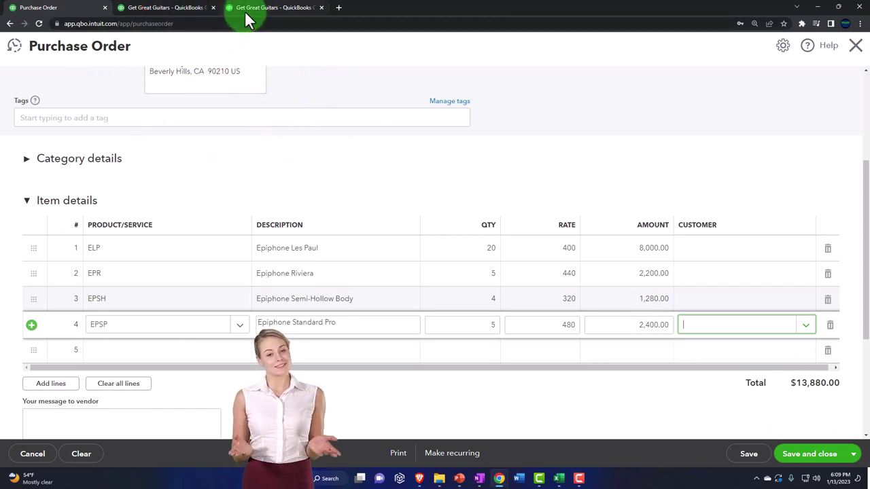
mouse_move(247, 21)
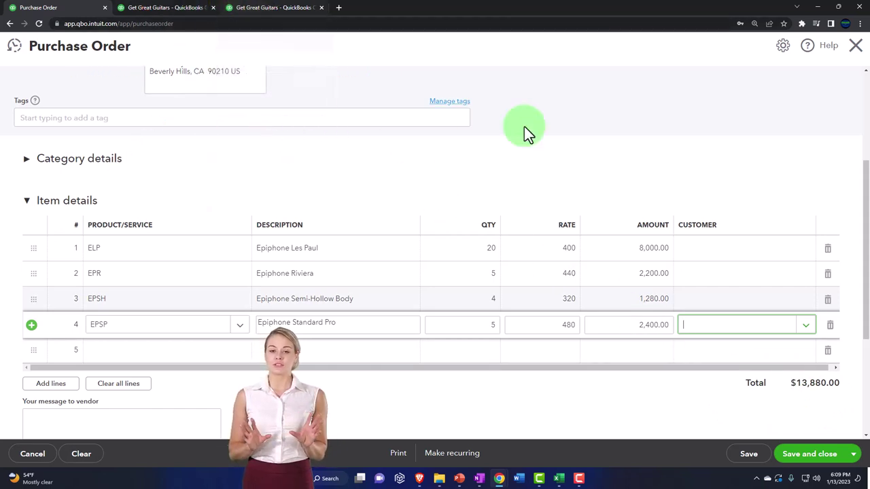
scroll(554, 208, down, 1)
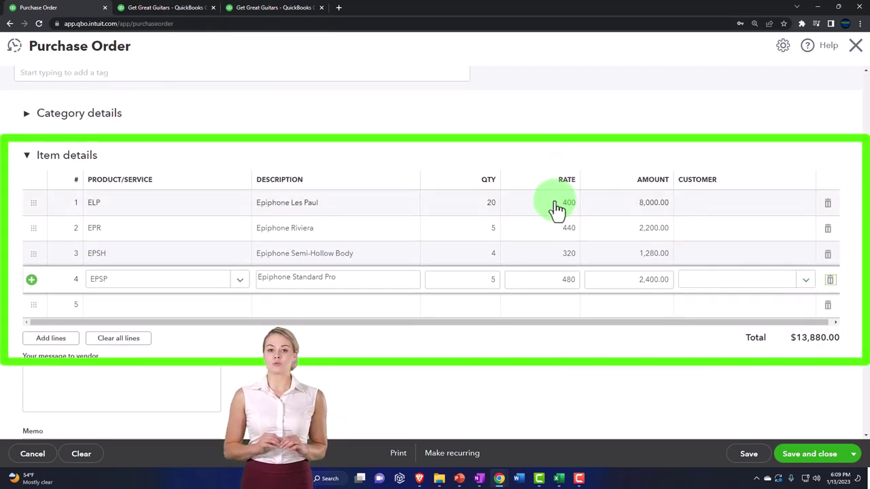
click(467, 310)
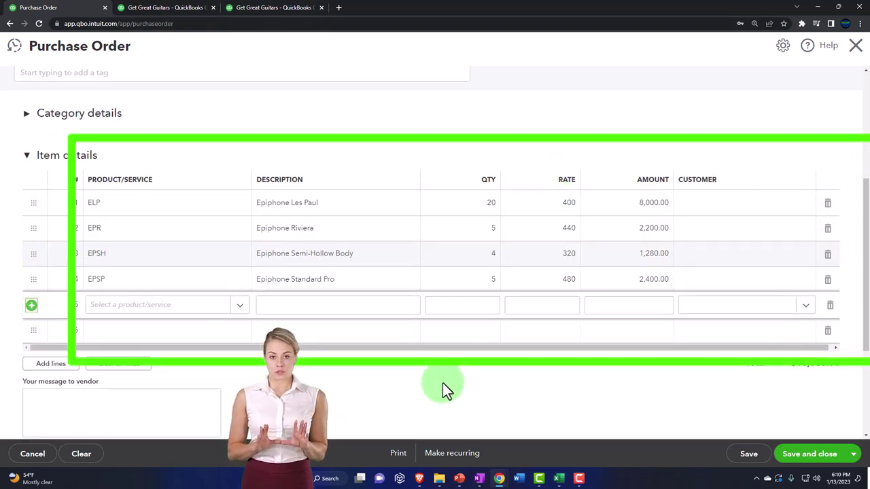
Enter "Test" as the message to the vendor on the purchase order.
scroll(442, 383, down, 2)
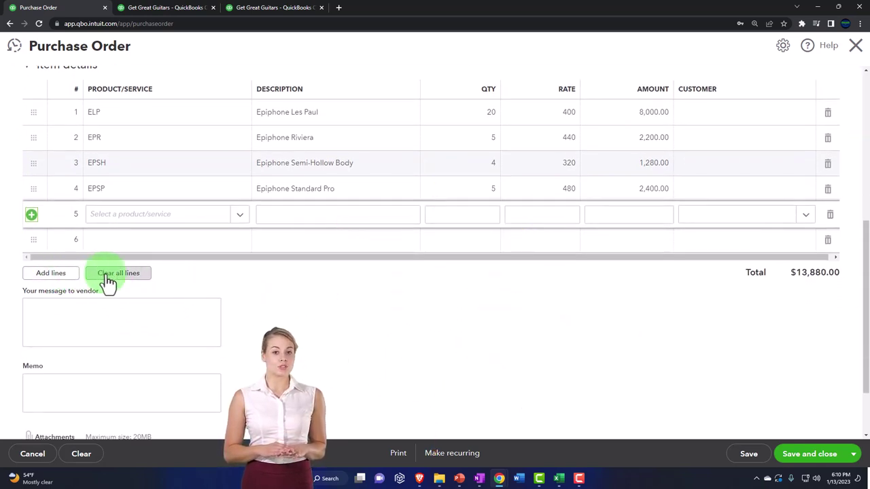
click(91, 324)
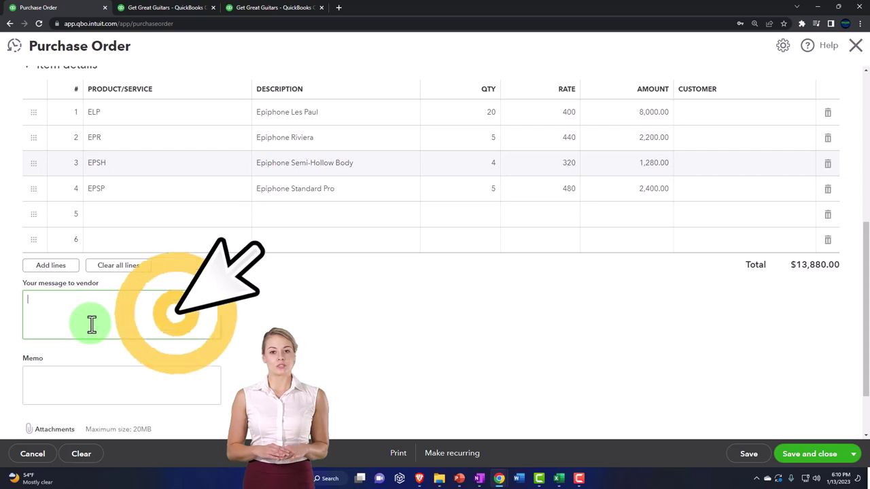
text(Test)
scroll(91, 324, down, 2)
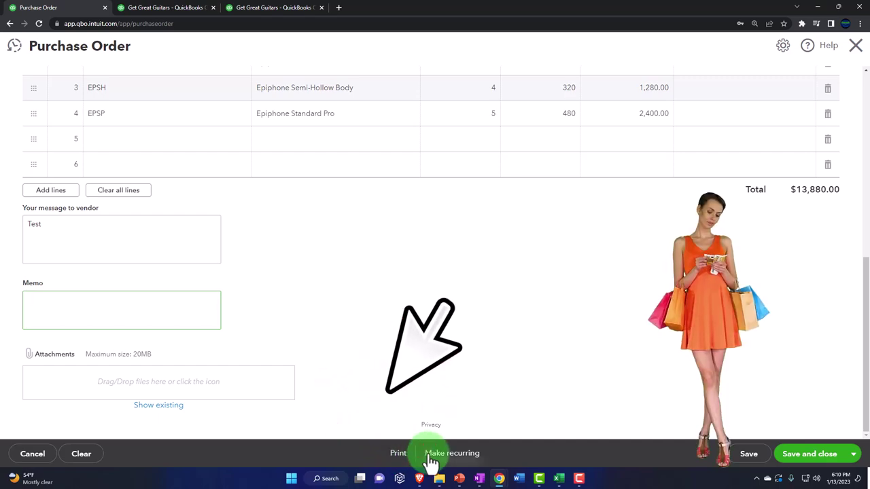
Open the print preview of the purchase order, check the whole document and close the preview.
click(405, 455)
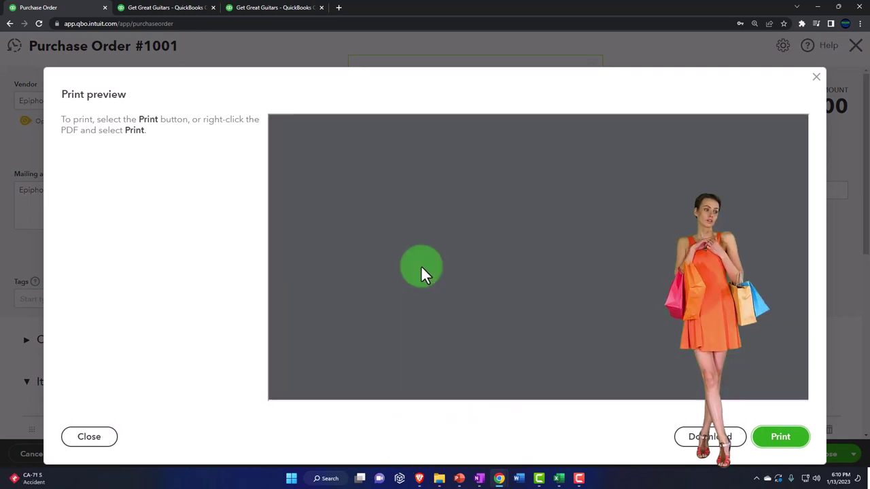
scroll(437, 219, down, 5)
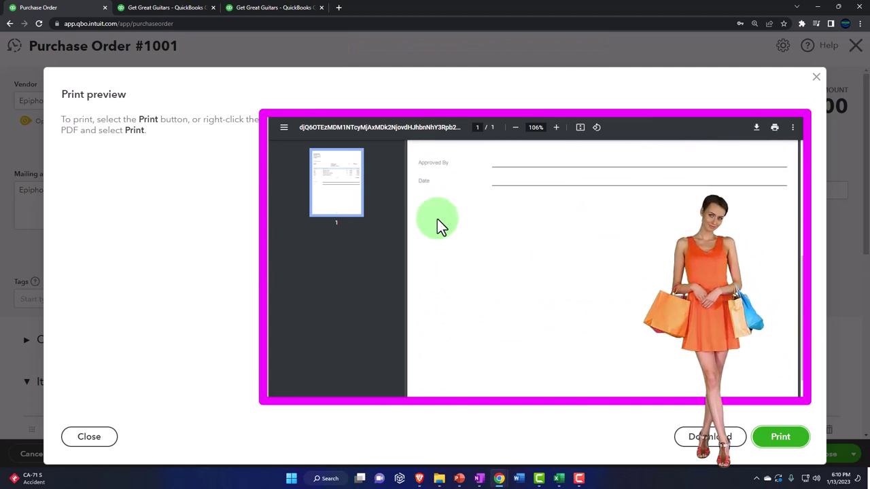
scroll(437, 219, up, 3)
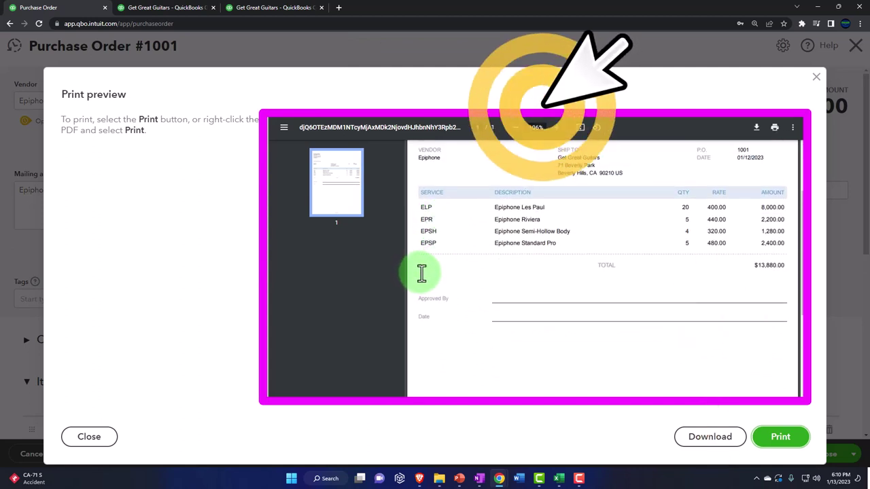
scroll(432, 281, up, 1)
scroll(552, 226, up, 1)
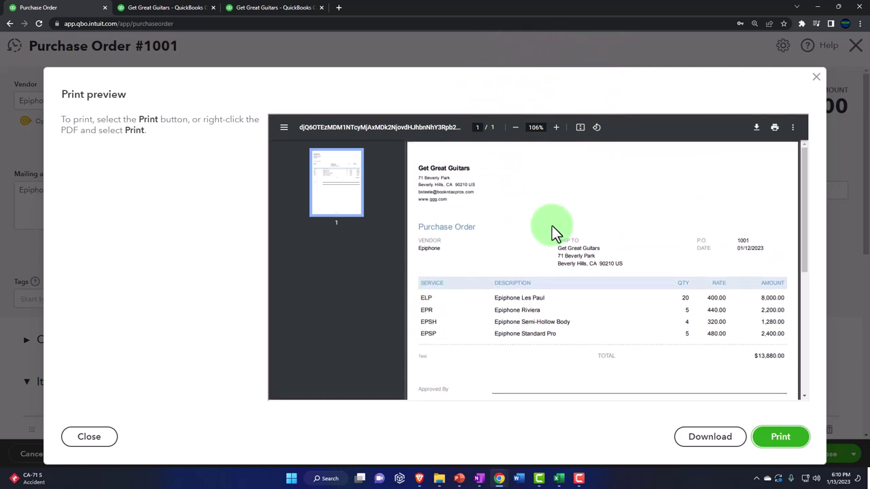
click(816, 78)
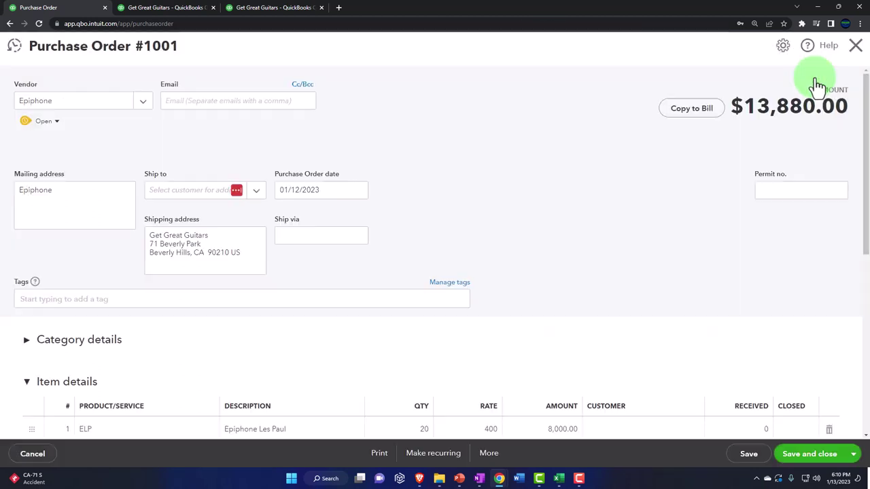
scroll(586, 235, down, 6)
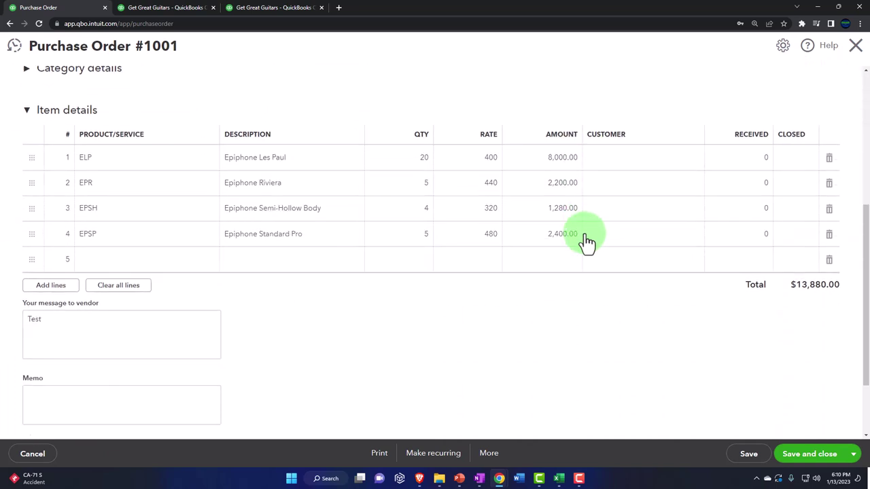
scroll(569, 276, down, 2)
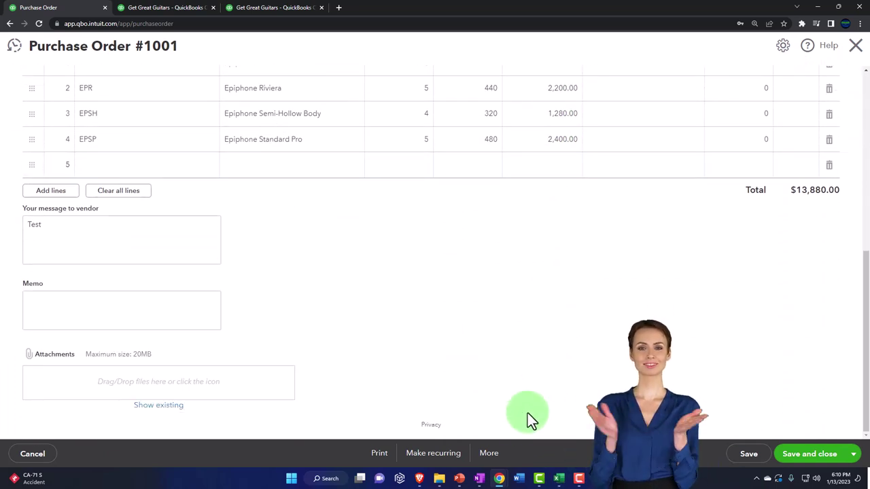
click(498, 454)
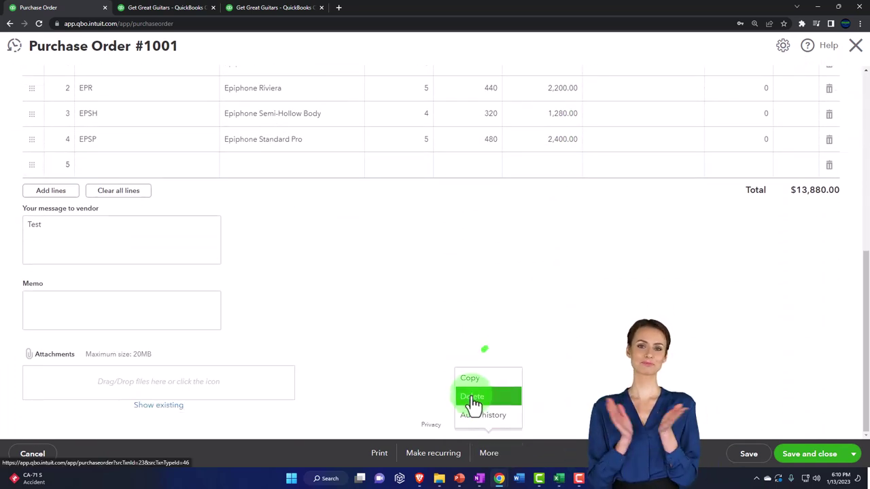
click(557, 379)
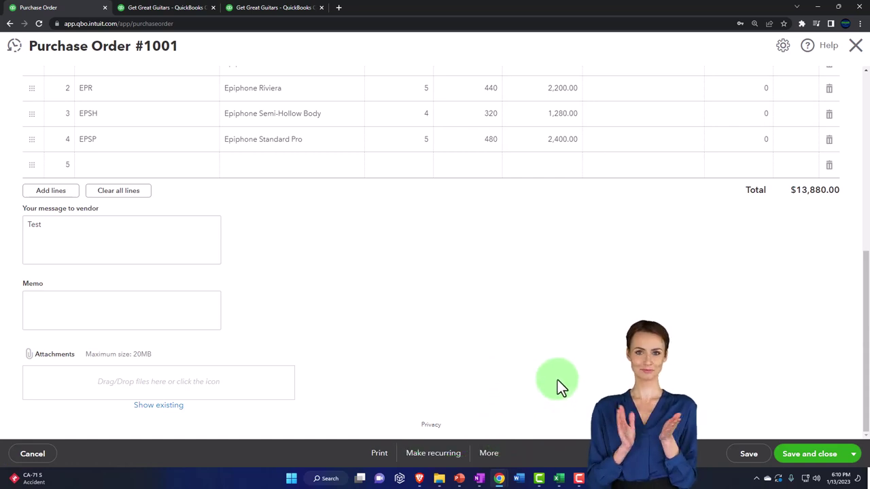
Save and close the Epiphone purchase order.
click(853, 455)
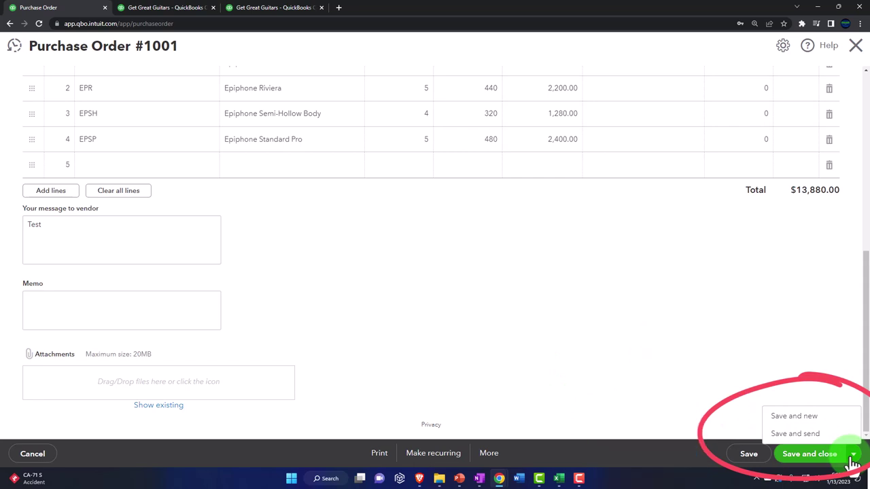
click(852, 459)
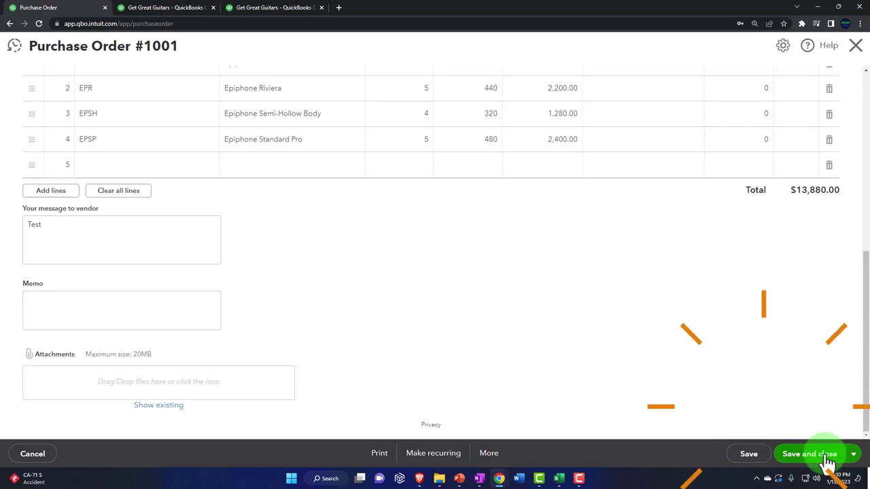
click(827, 461)
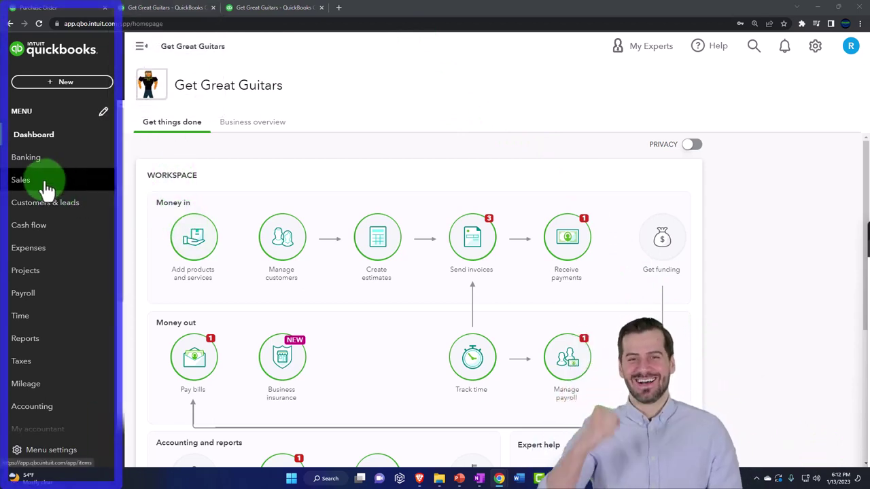
Open the Vendors page under Expenses for Get Great Guitars, and under Get paid & pay in the Sample Company window.
click(55, 253)
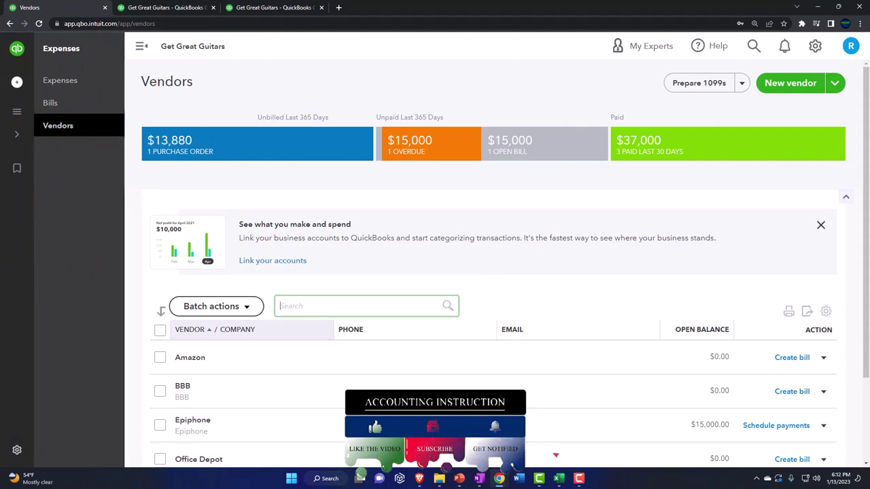
drag(869, 197, 530, 43)
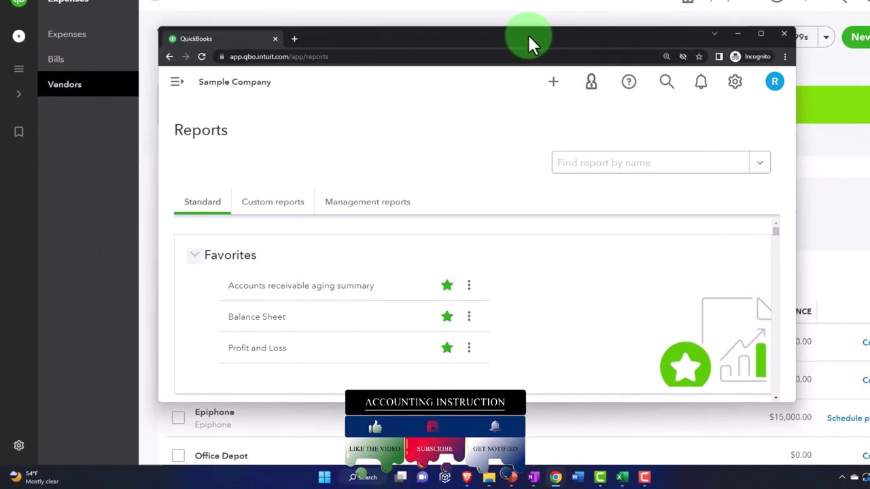
click(178, 82)
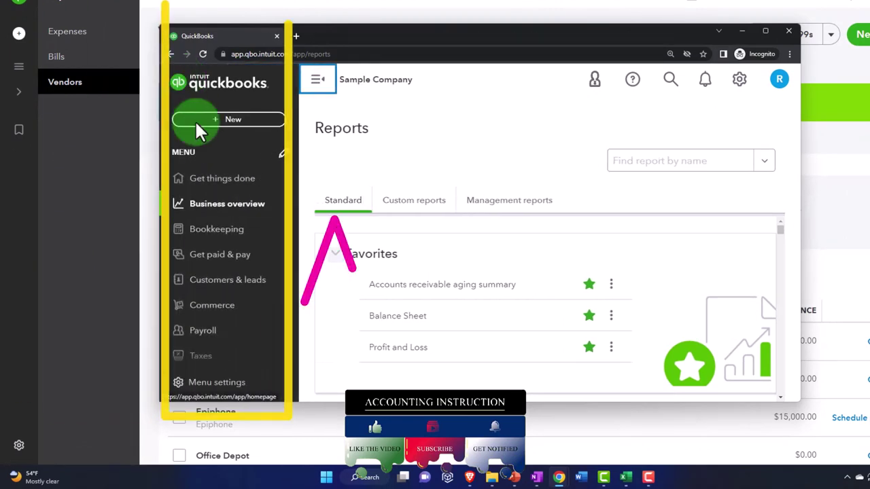
click(210, 258)
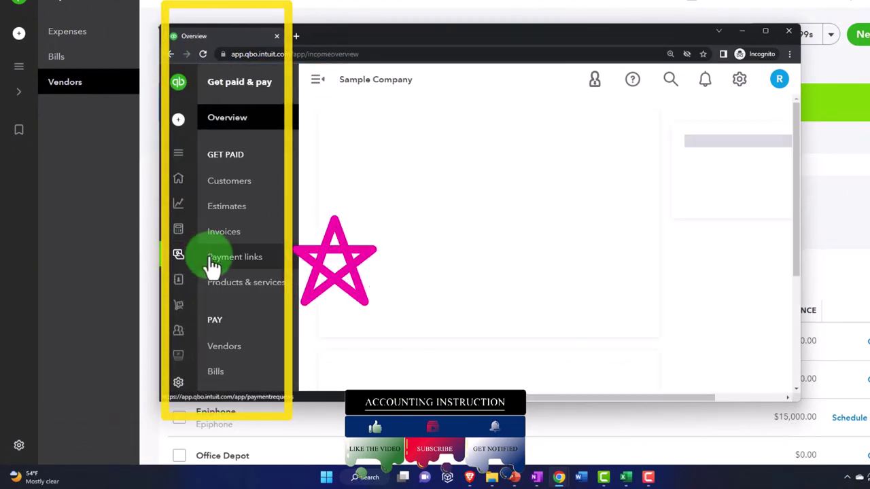
click(229, 367)
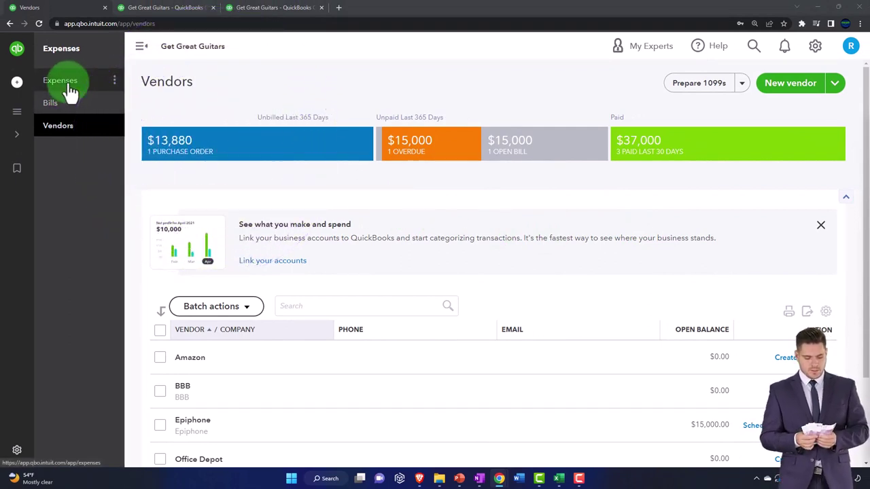
Open the Expense Transactions page for Get Great Guitars, and the expense transactions under Bookkeeping in the Sample Company window.
click(68, 83)
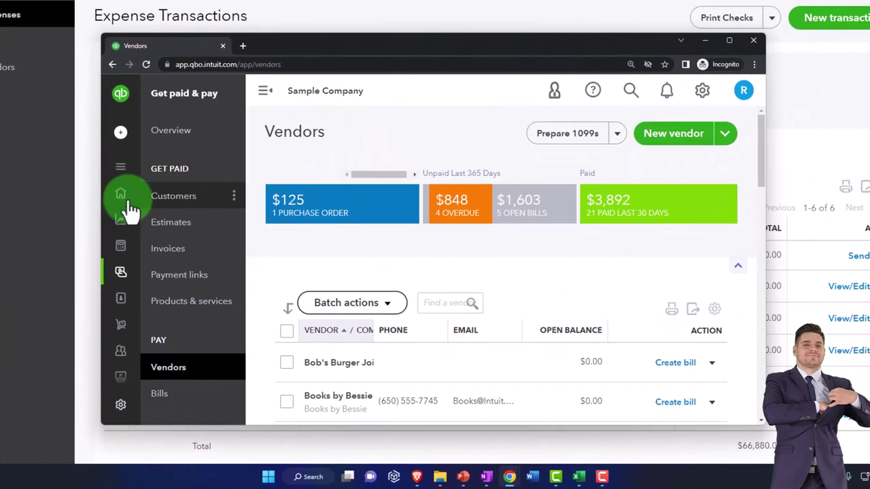
mouse_move(126, 212)
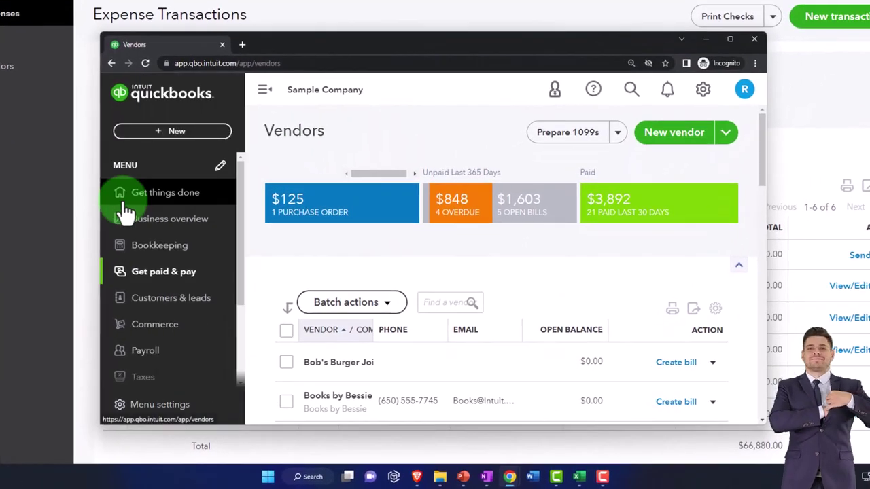
click(127, 246)
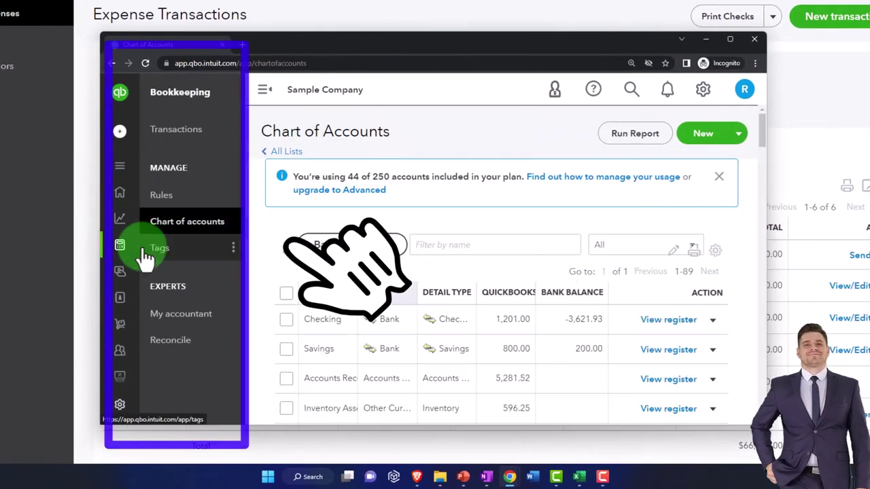
click(183, 136)
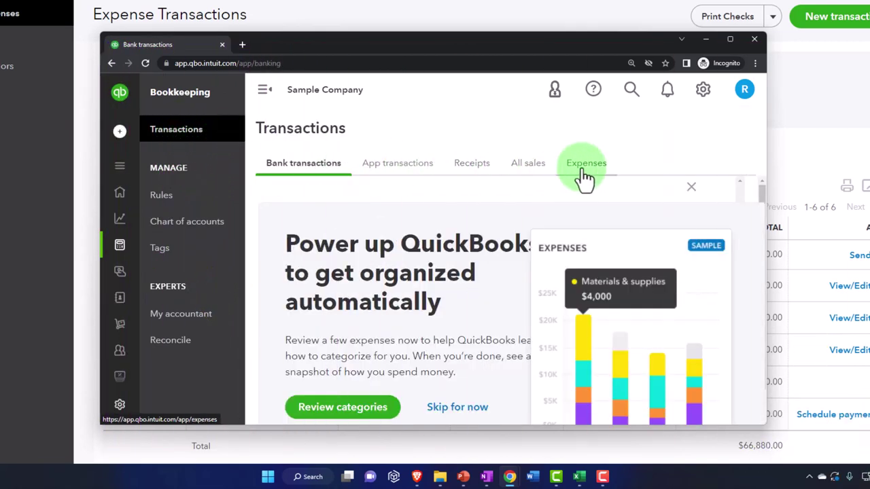
click(585, 177)
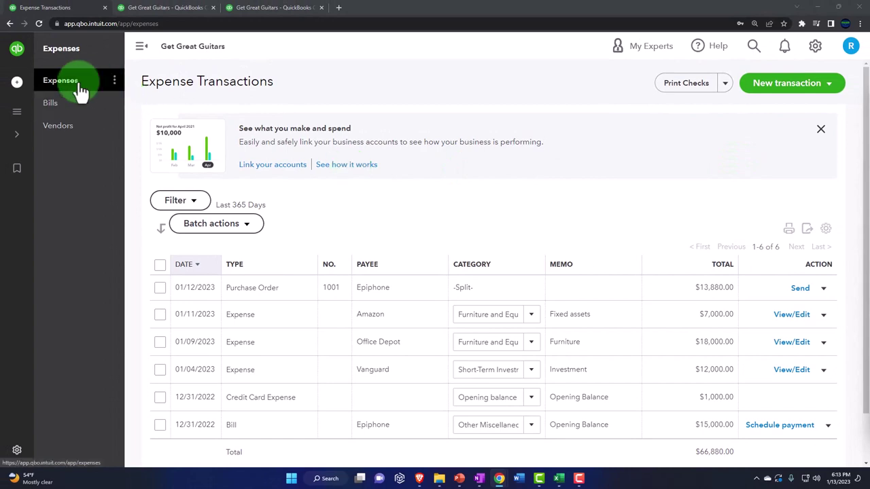
Filter the expense transactions of the last 365 days by the Purchase order type, for all statuses, payees and categories.
click(141, 45)
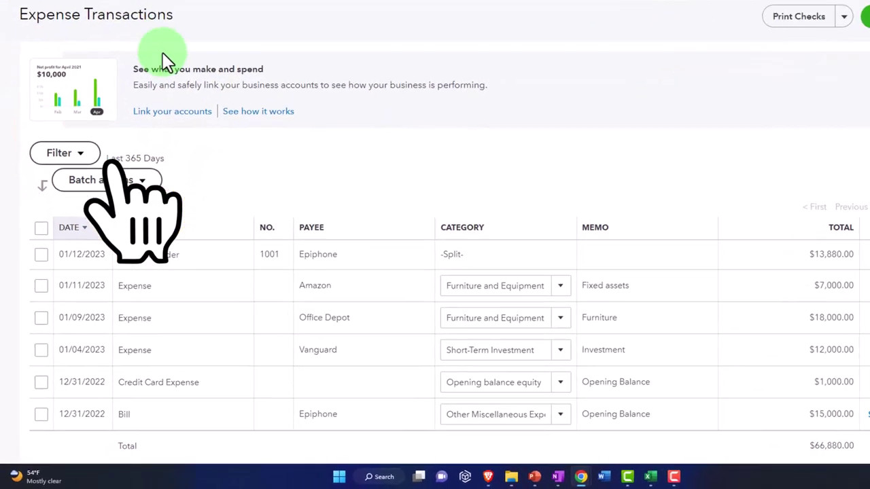
click(86, 153)
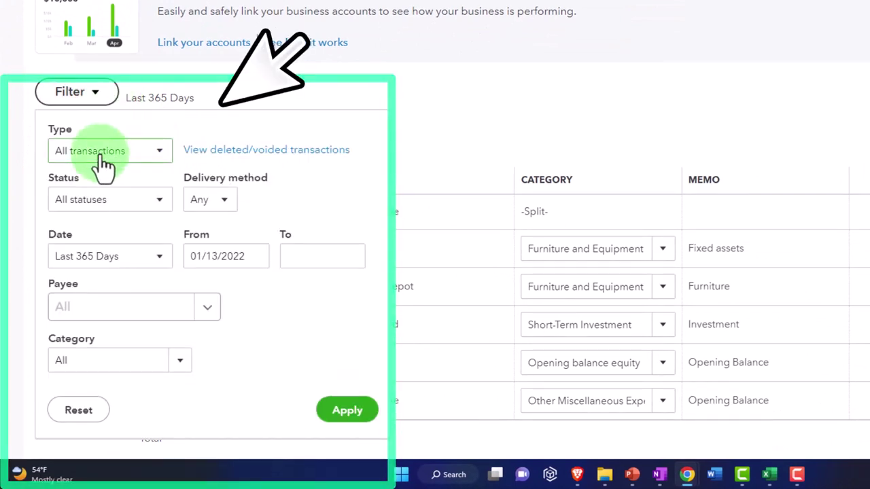
click(161, 159)
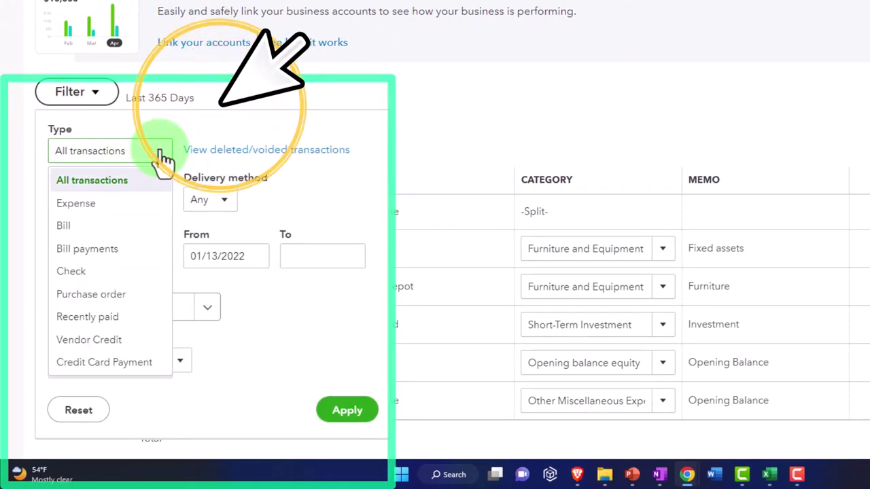
click(126, 298)
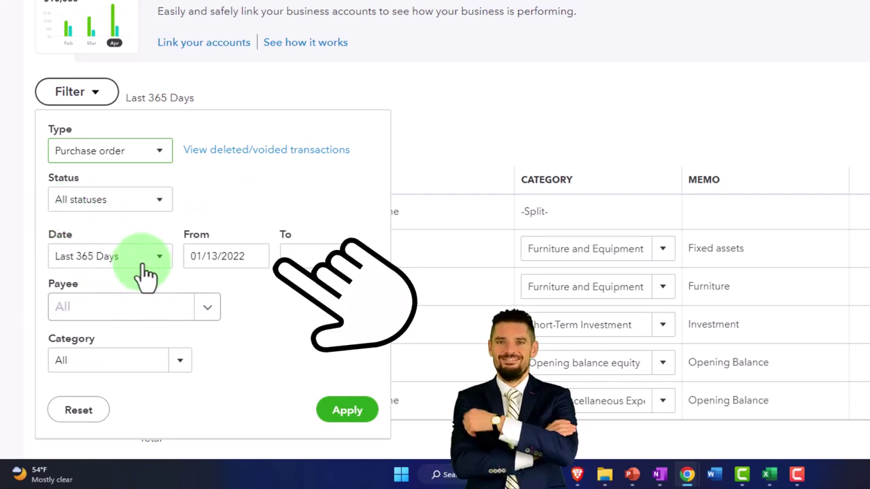
click(202, 314)
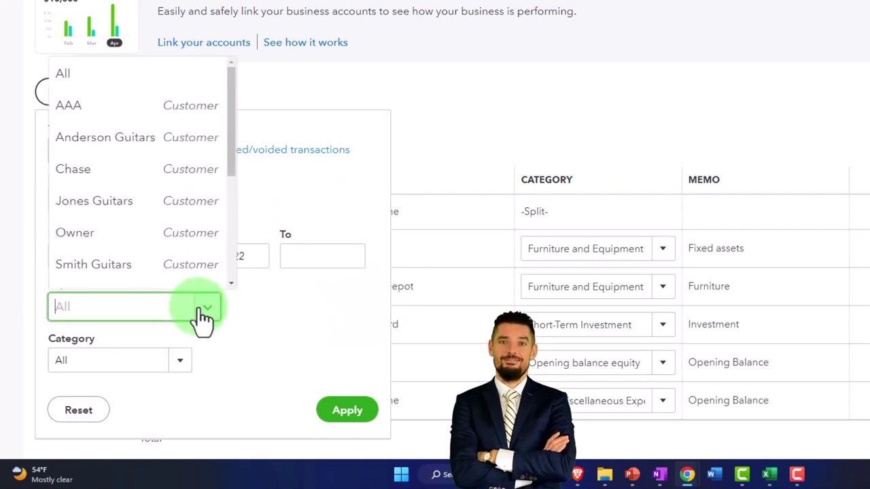
click(203, 313)
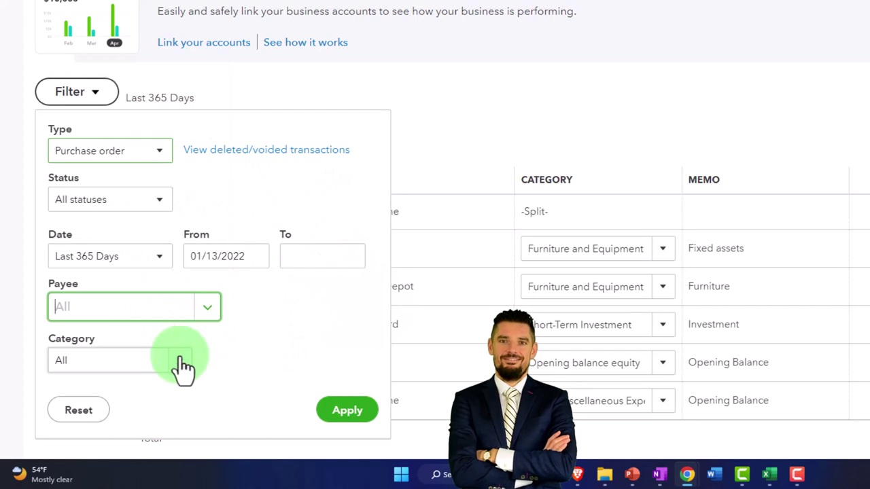
click(182, 365)
click(182, 365)
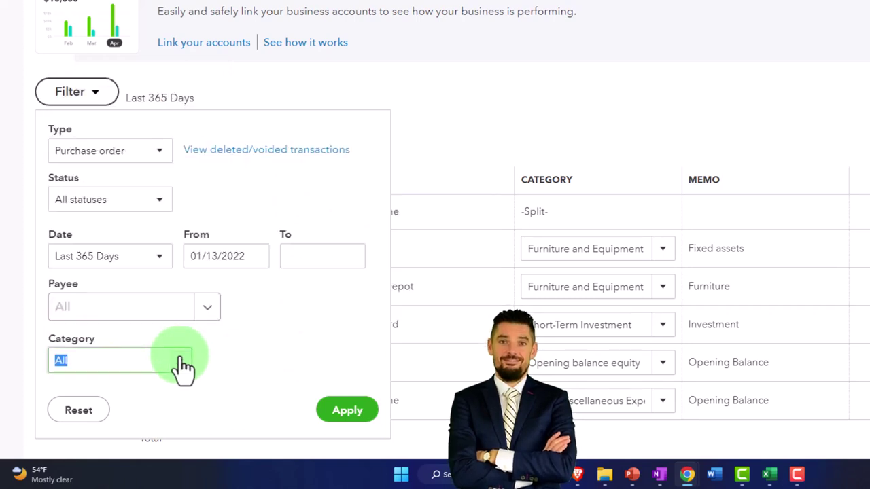
click(347, 411)
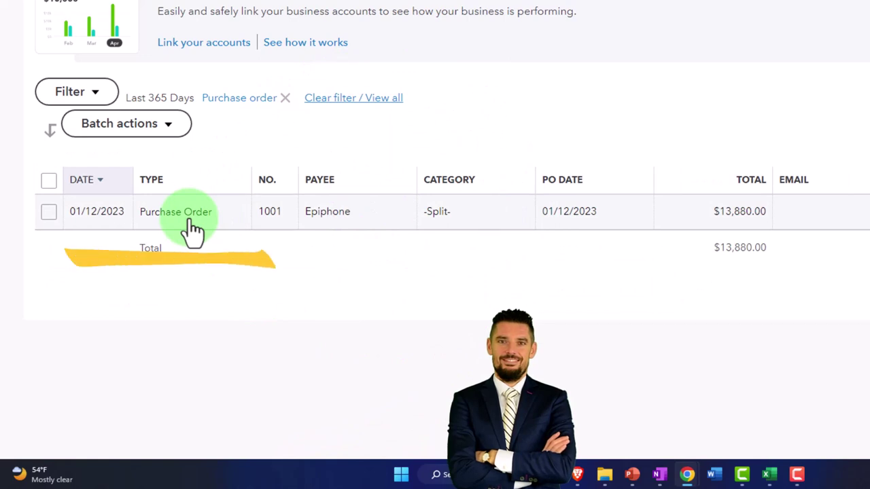
Narrow the purchase order filter on the expense transactions to the Open status.
click(99, 98)
click(157, 201)
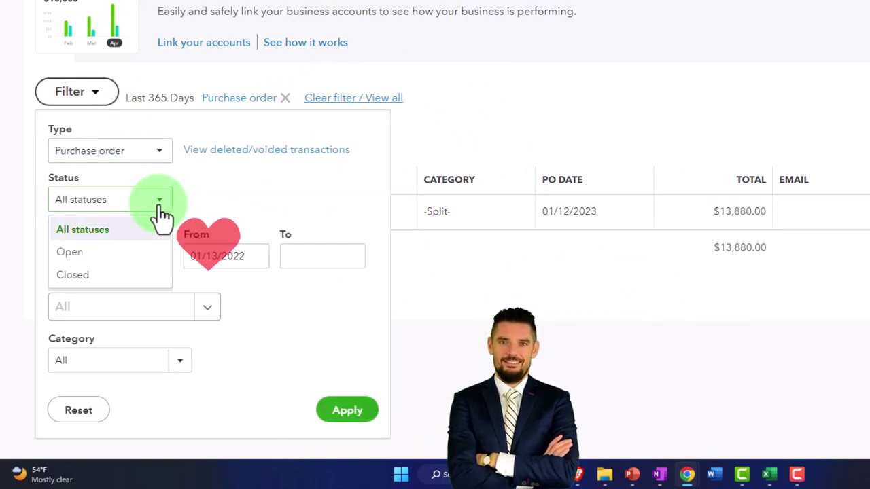
click(139, 255)
click(348, 411)
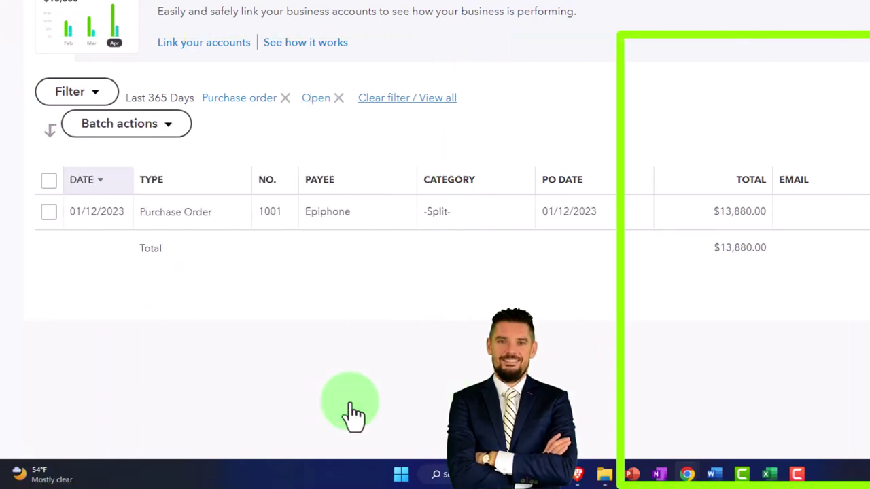
Switch the purchase order filter on the expense transactions to the Closed status.
click(96, 95)
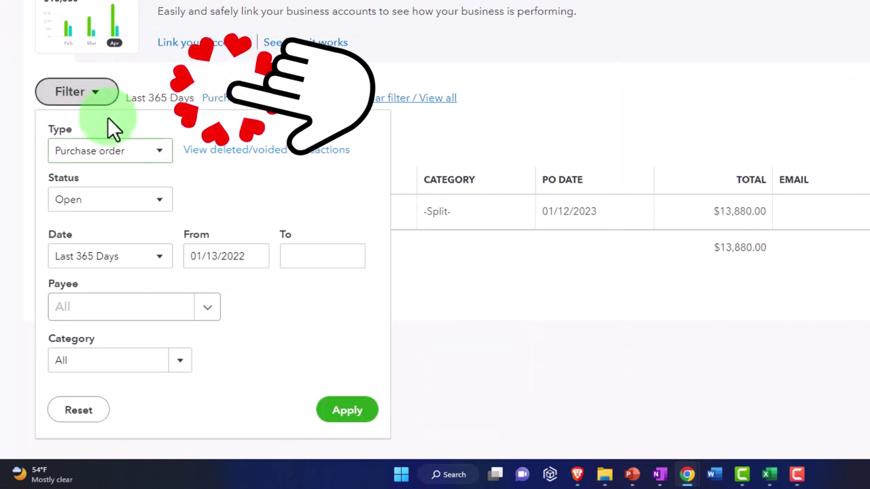
click(146, 201)
click(113, 276)
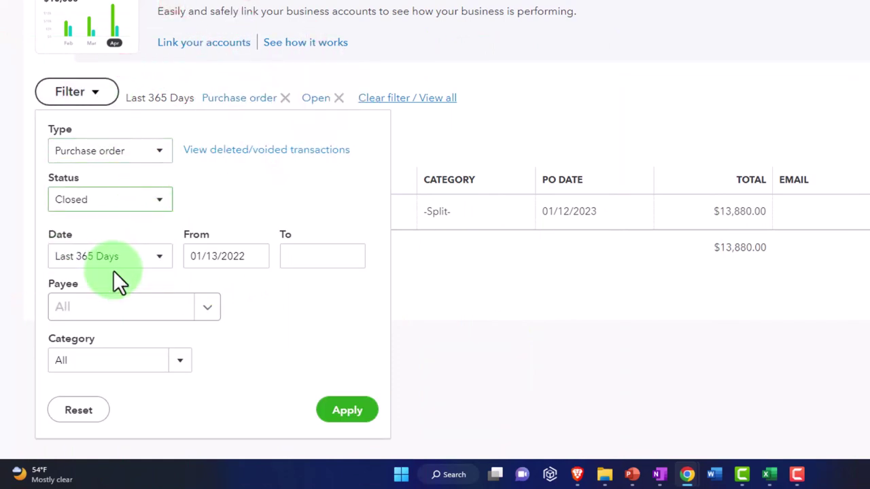
click(369, 416)
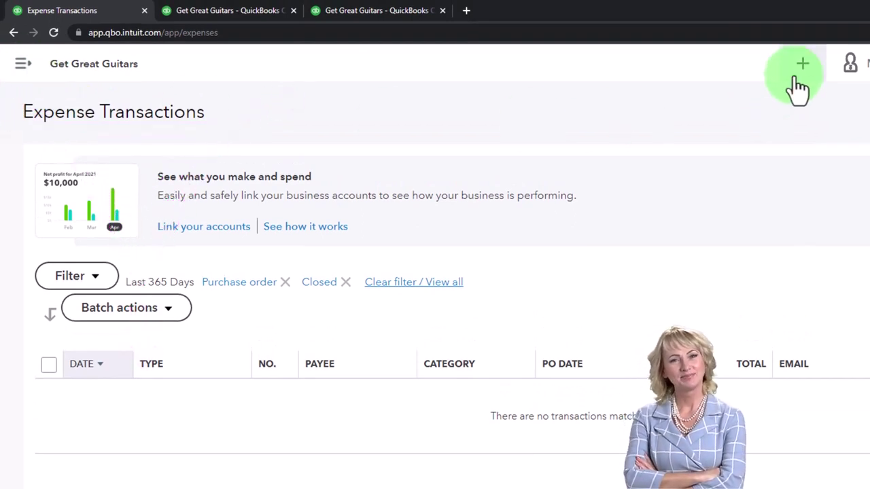
click(799, 70)
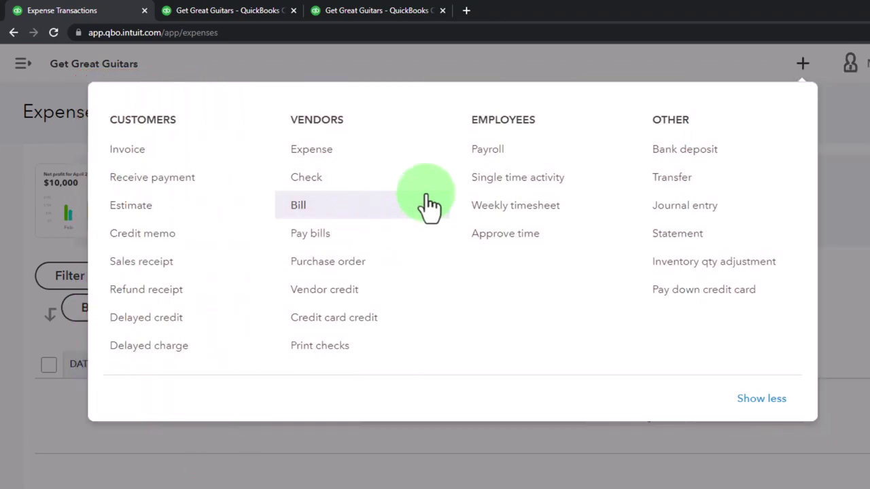
click(805, 64)
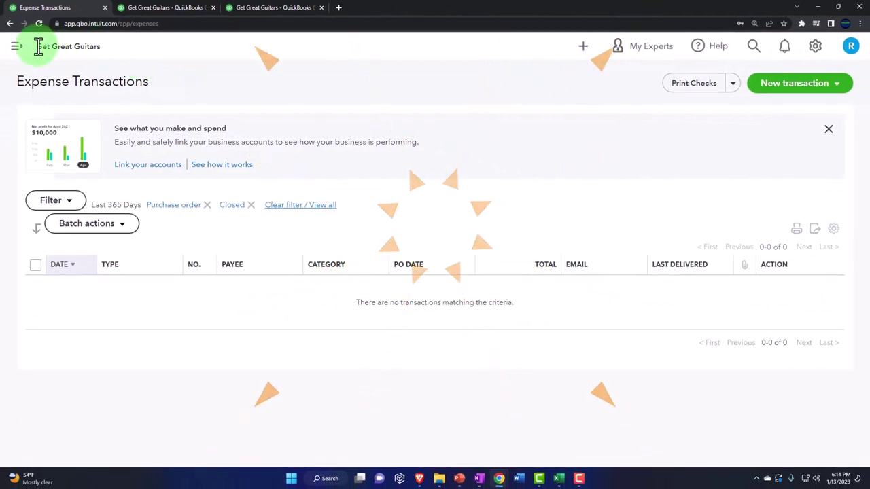
Open the Vendors page under Expenses and filter the list to vendors with unbilled purchase orders.
click(17, 47)
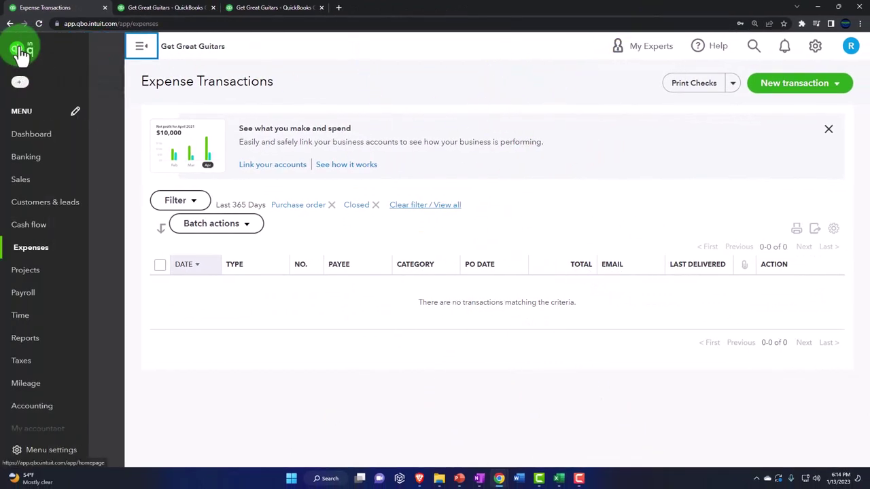
click(38, 248)
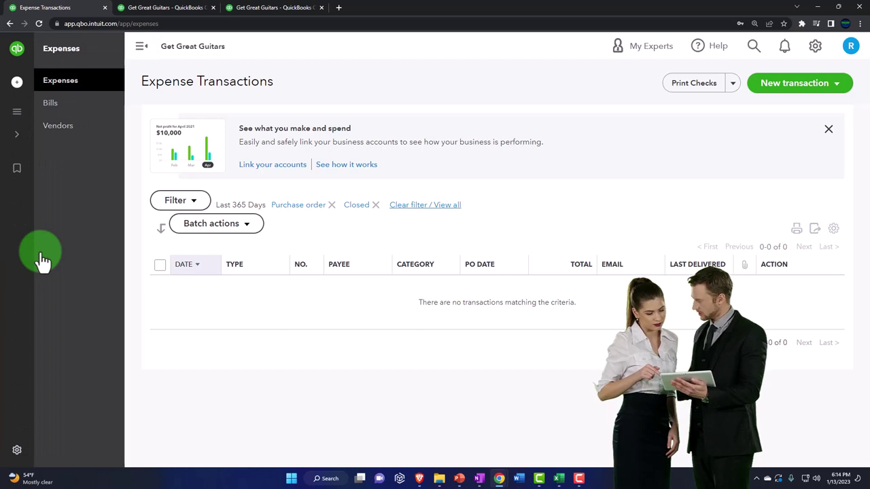
click(58, 127)
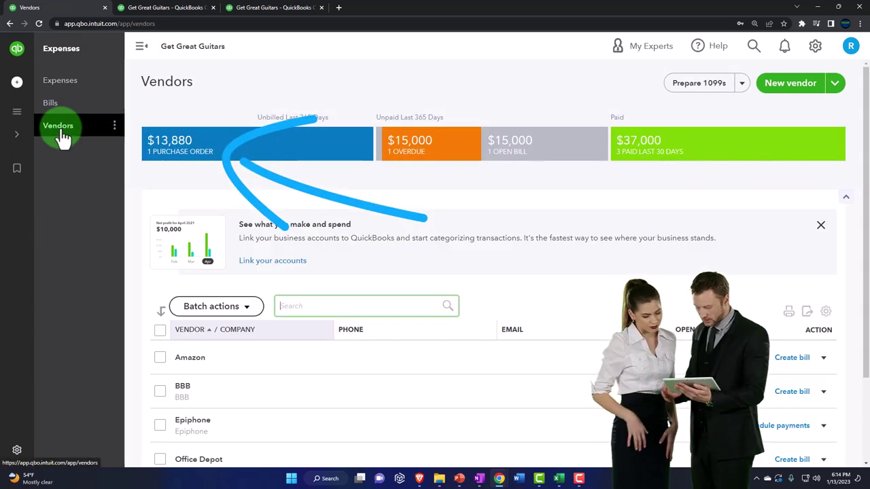
click(140, 49)
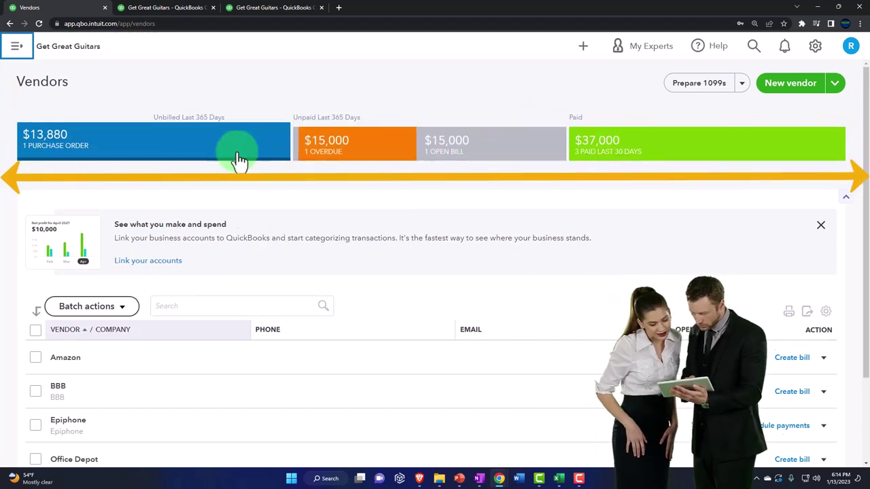
click(141, 160)
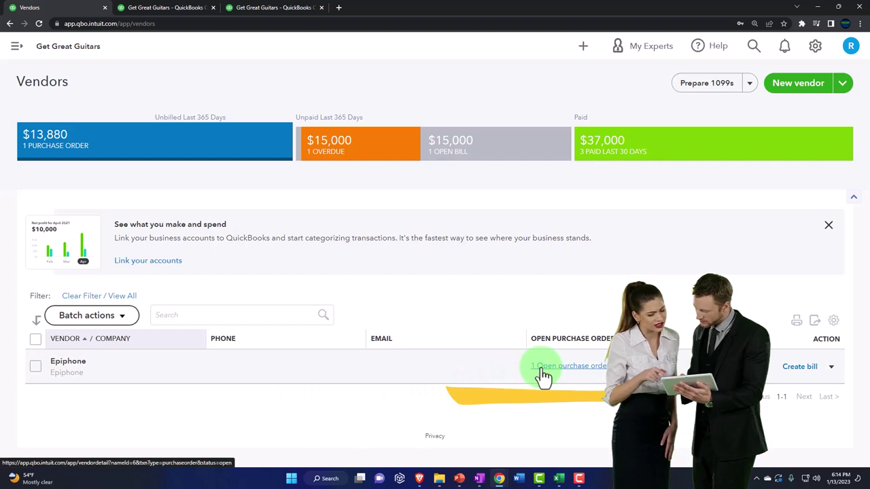
Open Epiphone's vendor record and check the actions available for its purchase order in the transaction list.
click(81, 370)
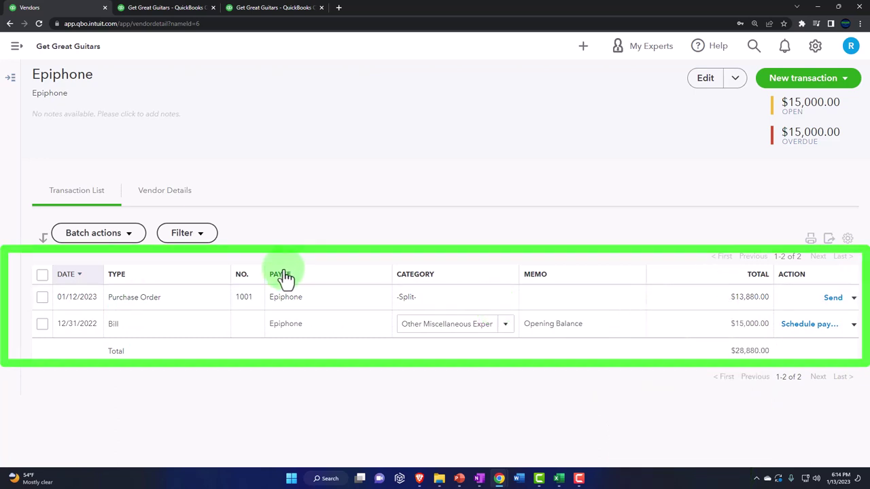
click(853, 299)
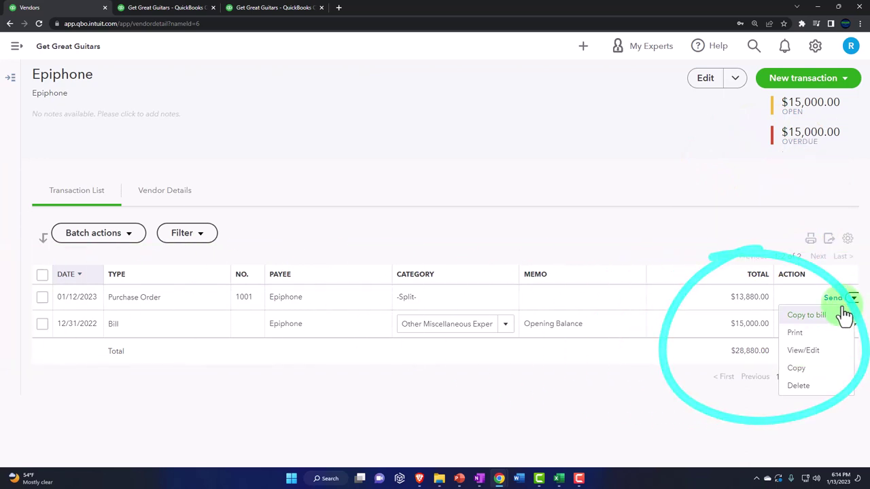
click(641, 395)
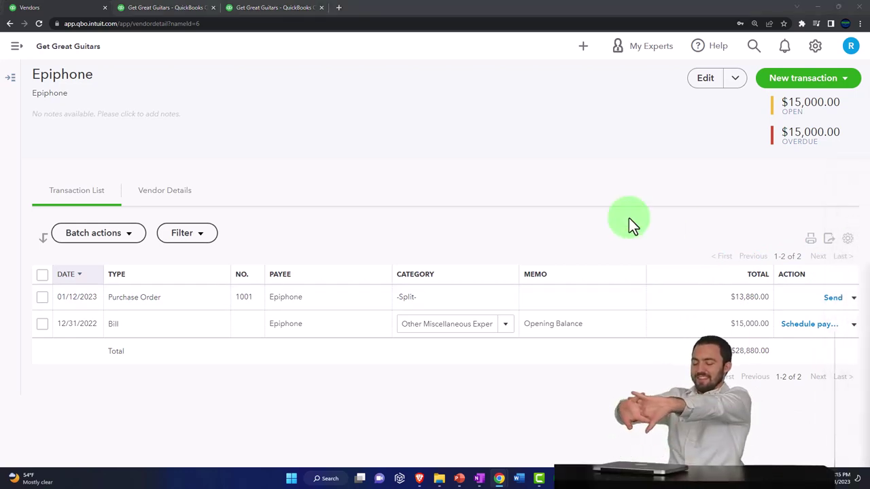
Start a new purchase order and add Gibson USA as a new vendor from its vendor field.
click(582, 49)
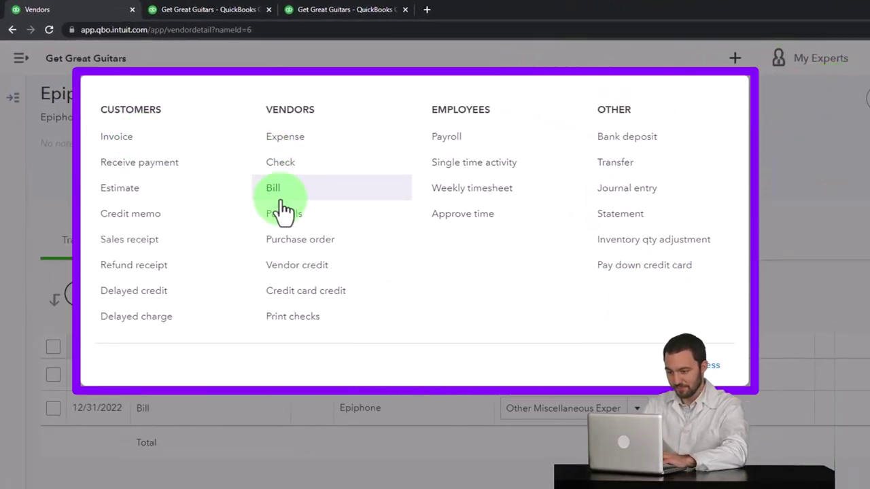
click(339, 244)
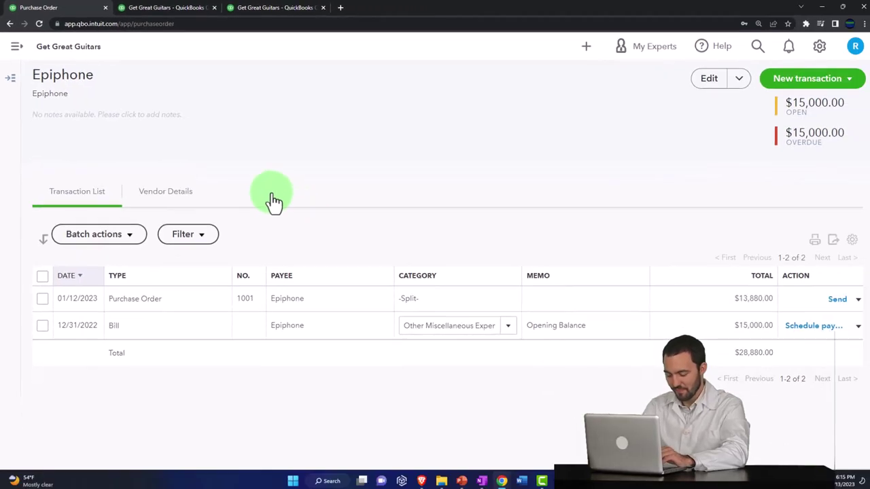
click(97, 120)
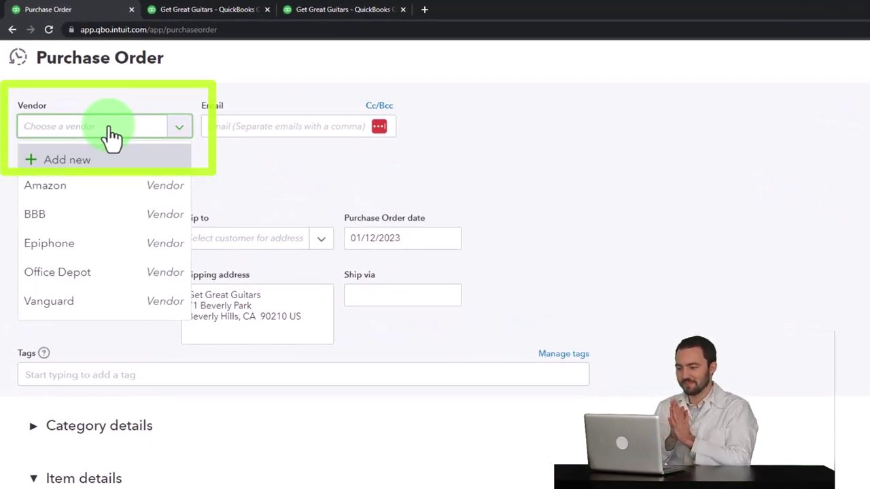
text(Gib)
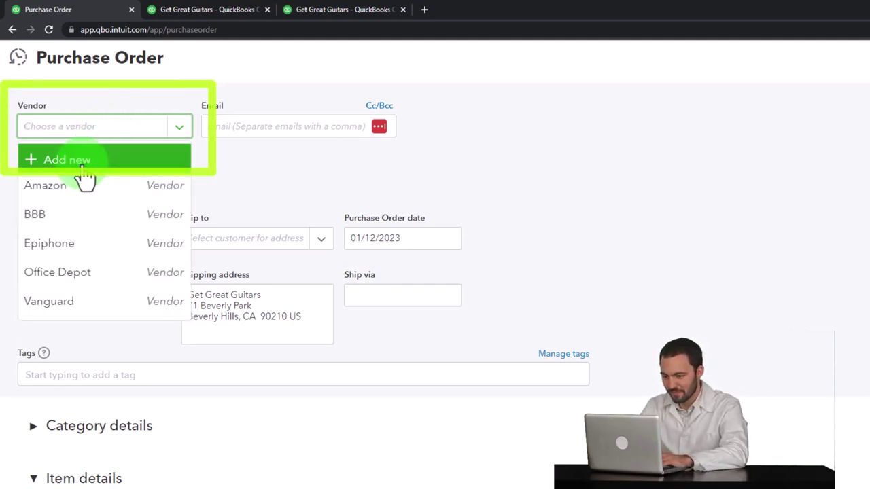
click(74, 138)
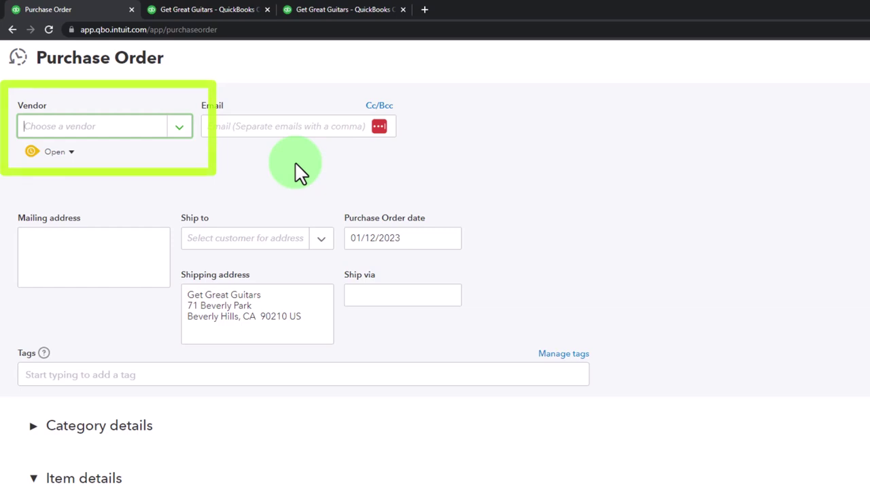
text(P)
key(BackSpace)
text(G)
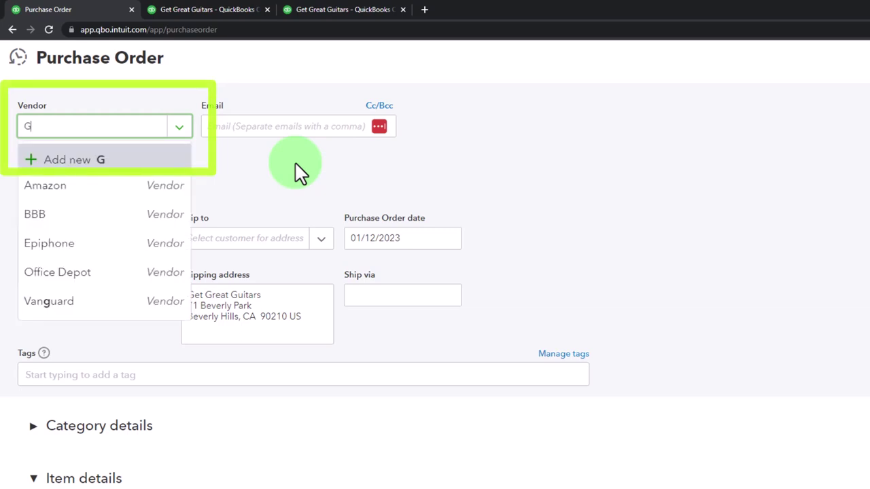
text(ibson US)
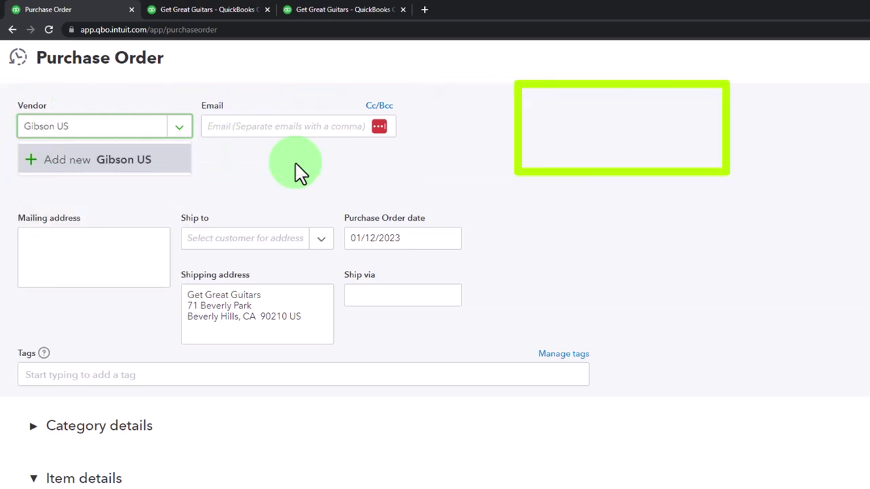
text(A)
key(Return)
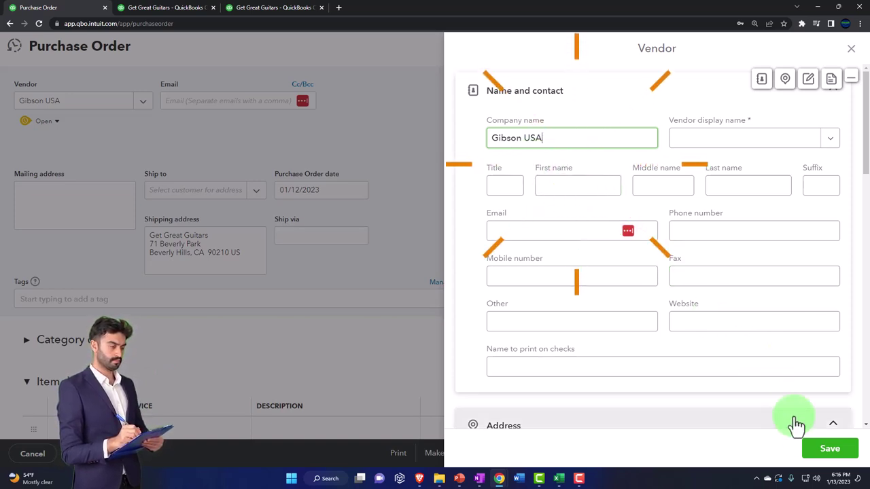
Set the new vendor's display name to Gibson USA in the vendor details.
click(823, 449)
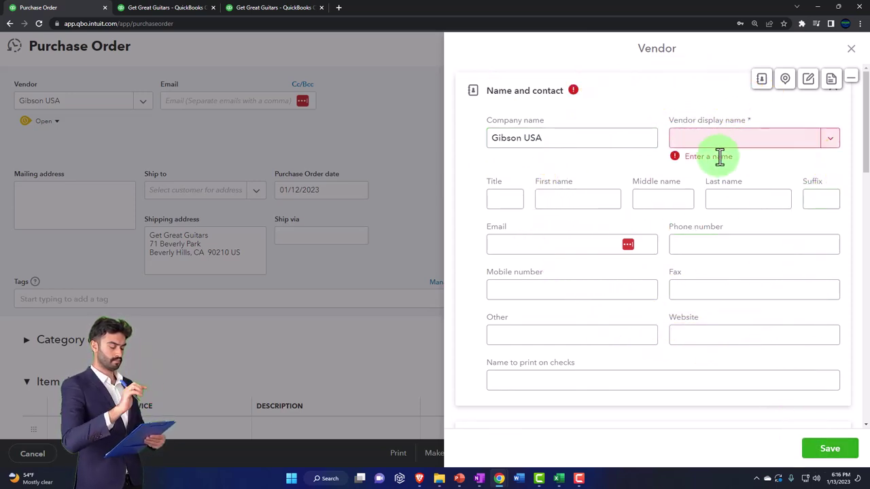
click(700, 141)
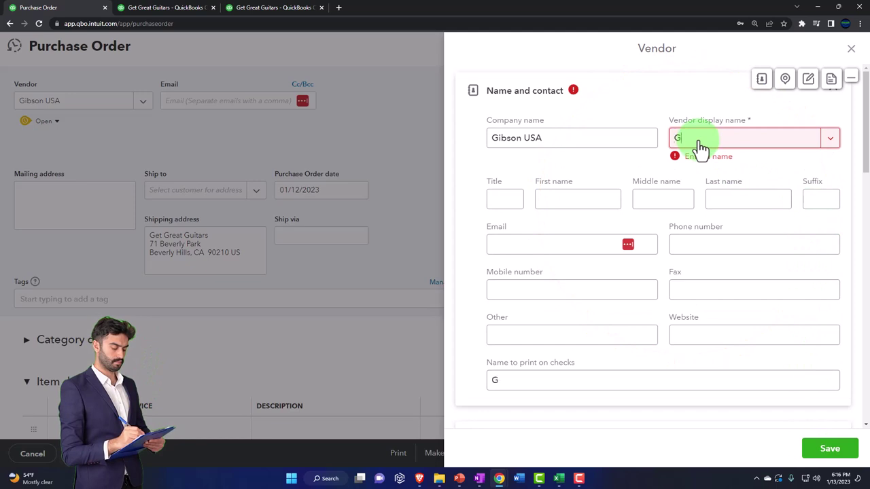
text(Gibson USA)
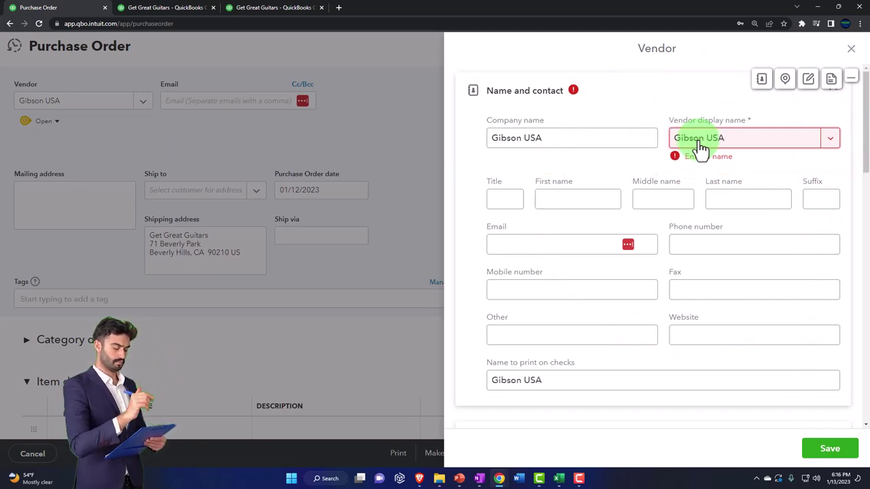
key(Tab)
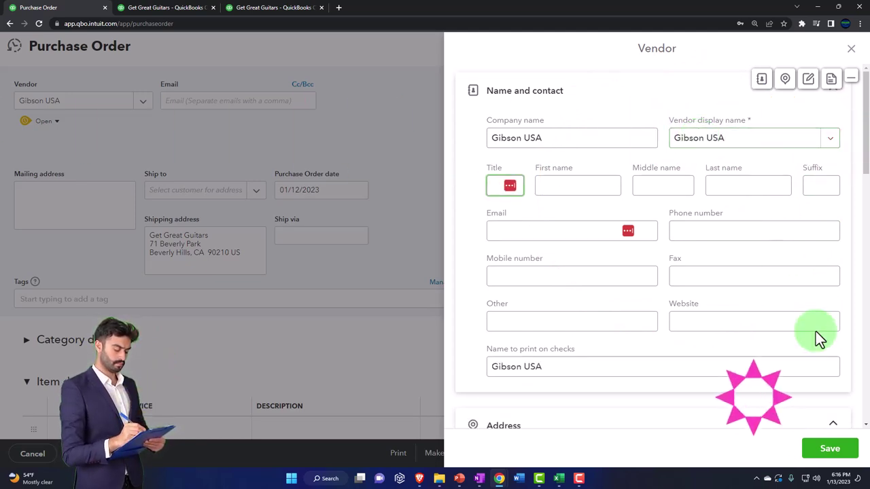
Save the new Gibson USA vendor and add product GIUSA to the order's first item line.
click(832, 450)
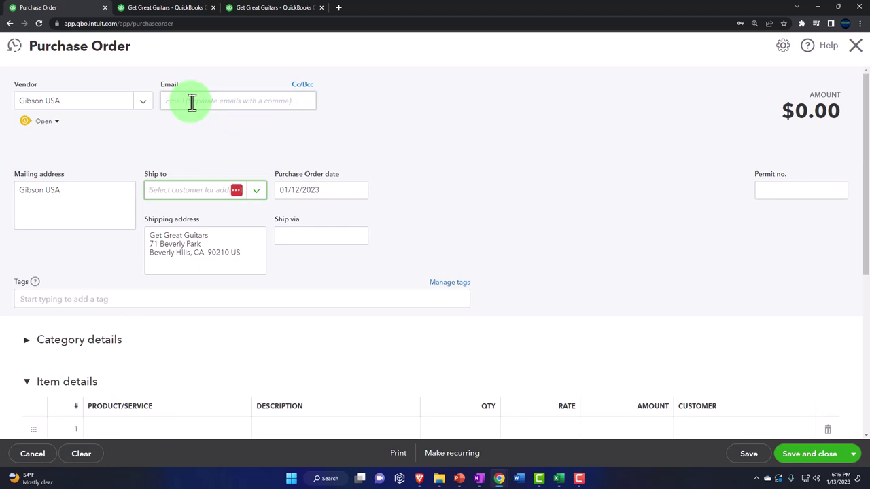
key(Tab)
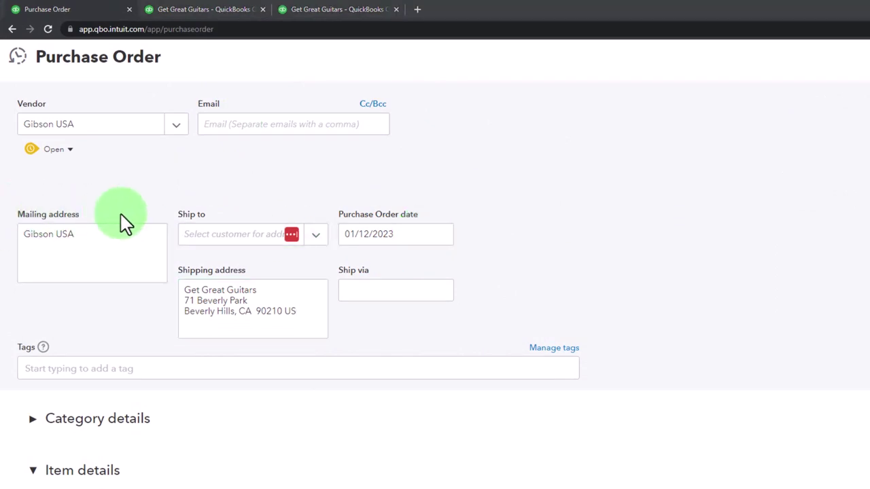
scroll(81, 237, down, 2)
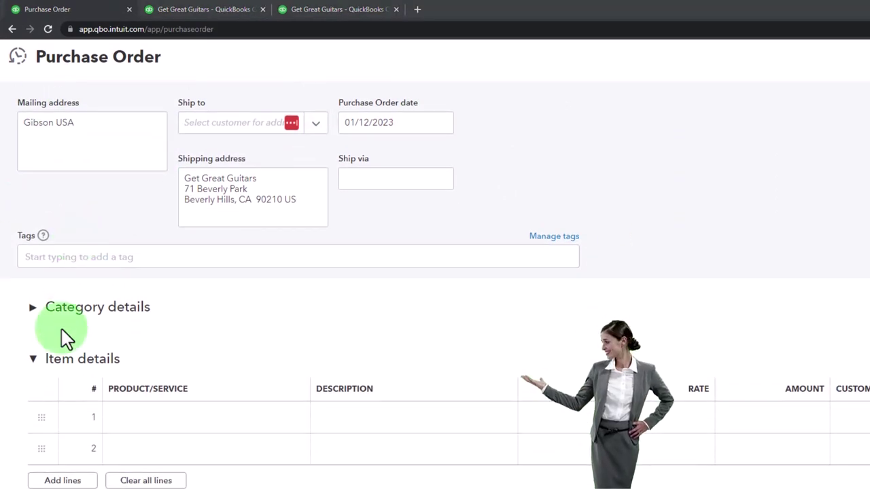
scroll(60, 335, down, 2)
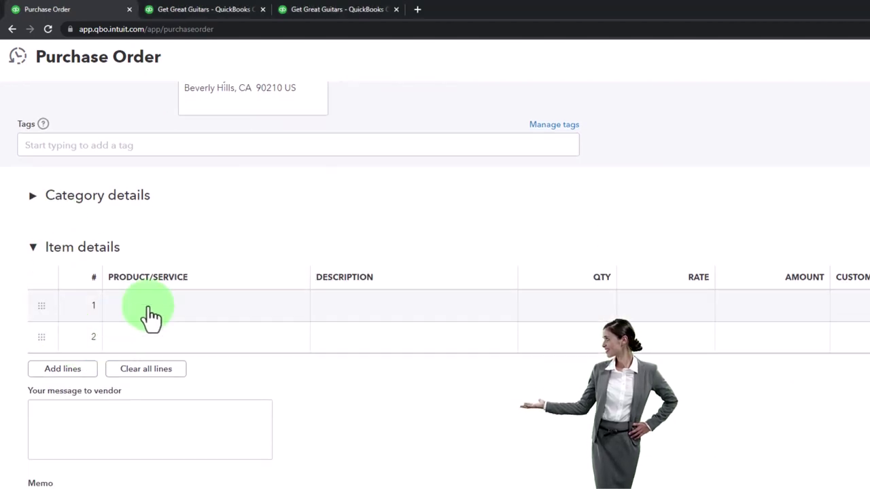
click(151, 316)
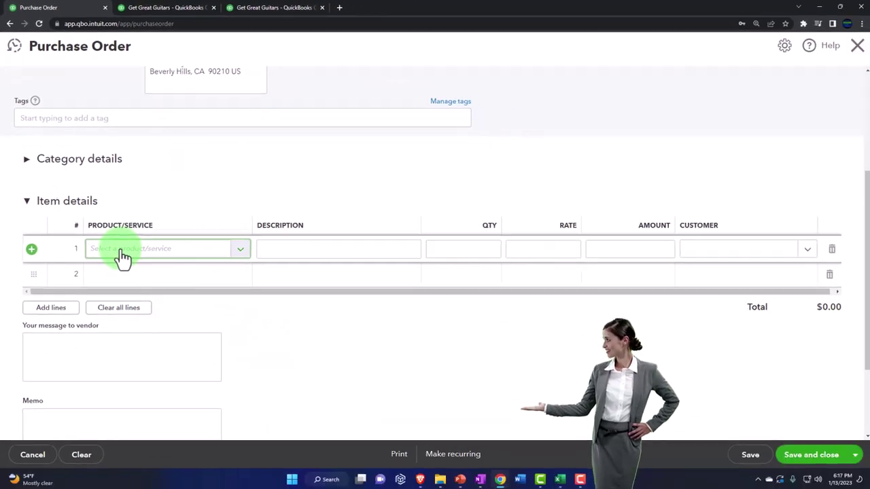
text(GI)
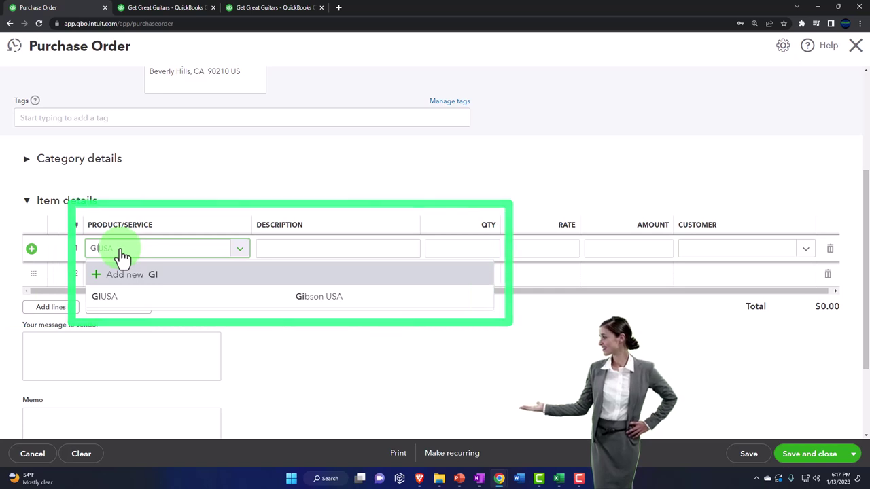
key(Down)
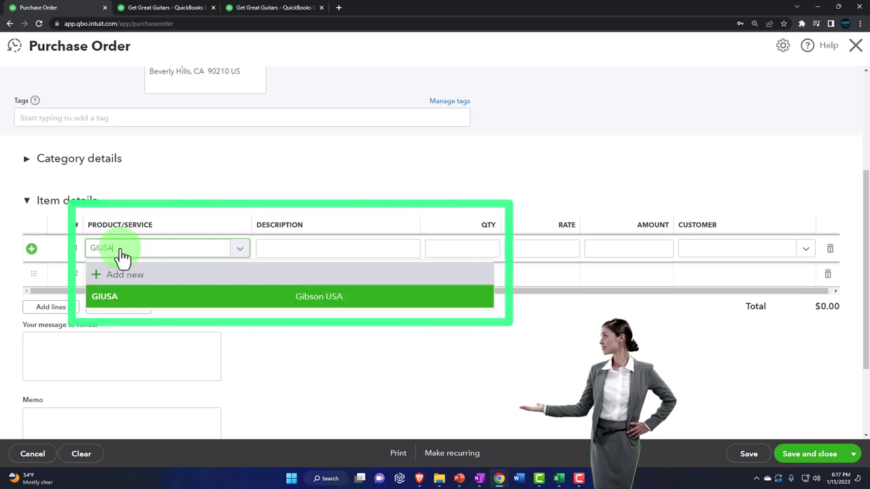
key(Tab)
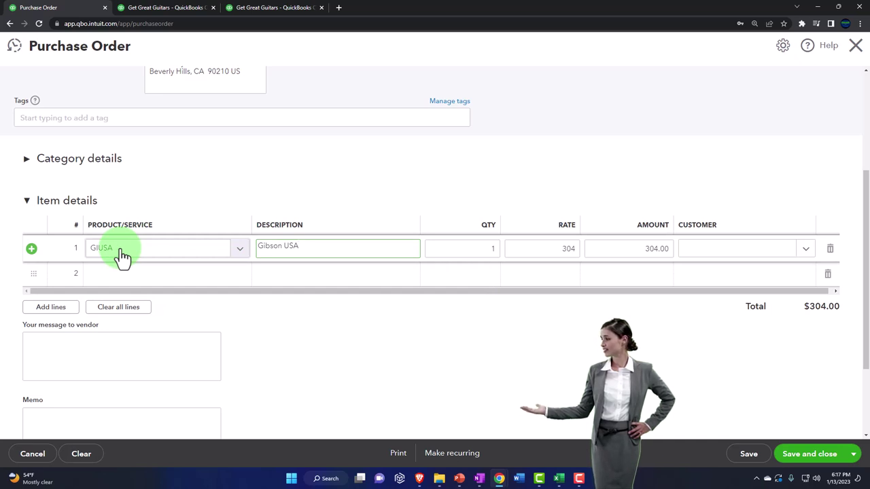
Set the GIUSA line's quantity to 3, then save the purchase order and start a new one.
key(Tab)
text(3)
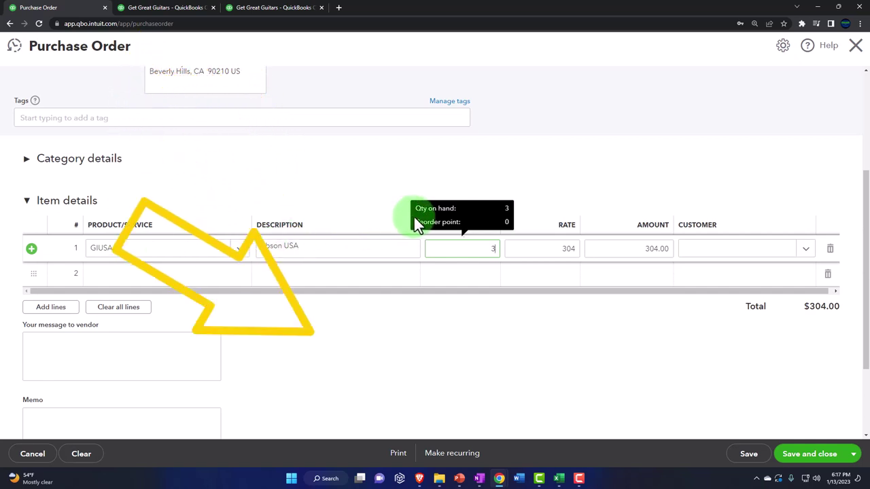
key(Tab)
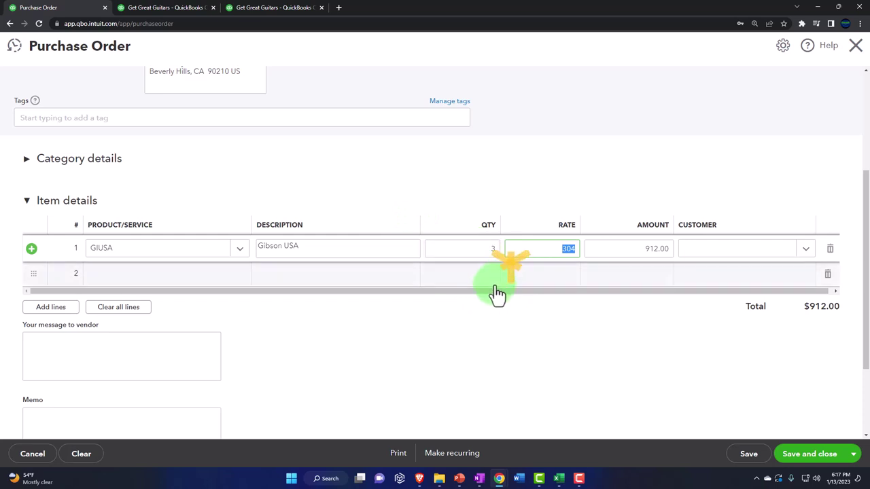
key(Tab)
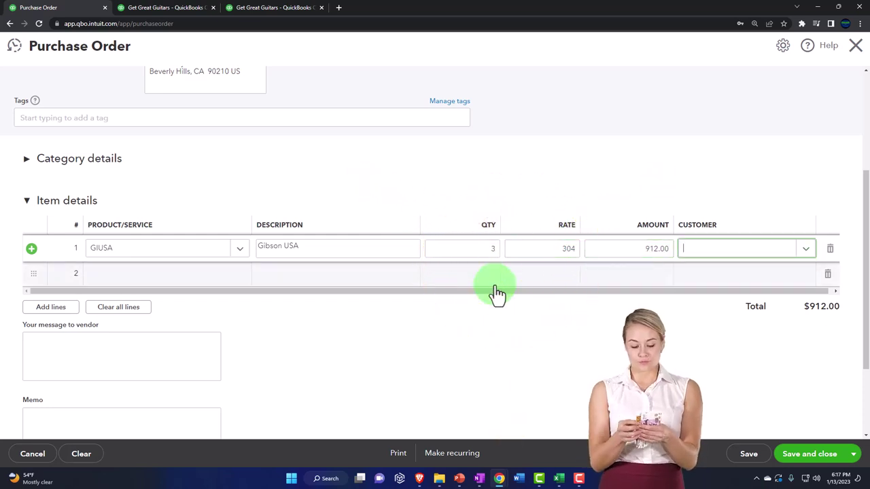
scroll(360, 345, down, 2)
scroll(230, 273, down, 1)
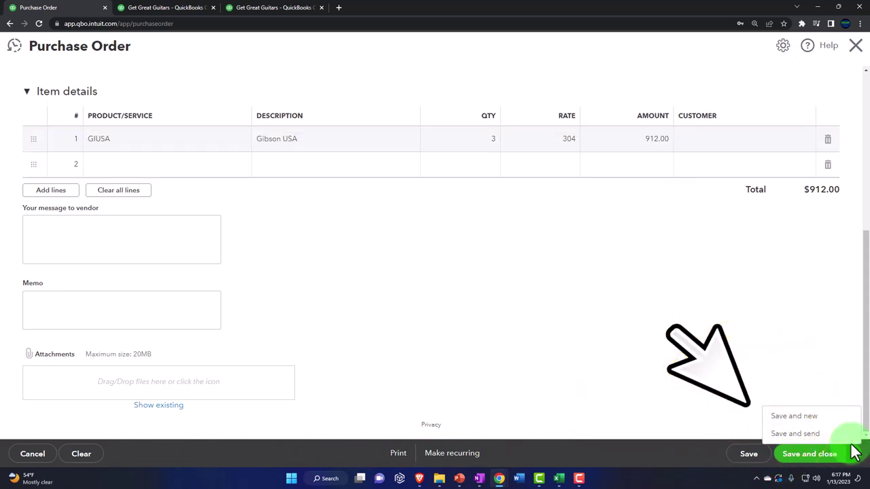
click(814, 418)
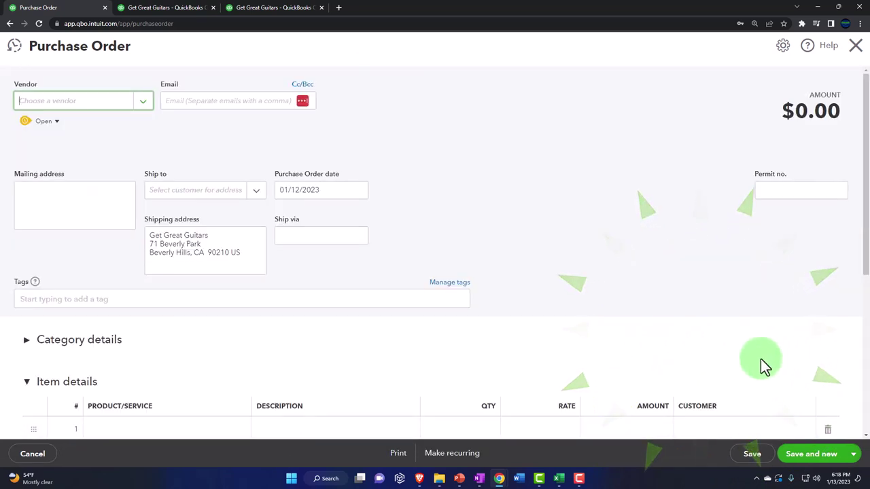
Add Diamond Head as a new vendor from the blank purchase order's vendor field.
click(144, 104)
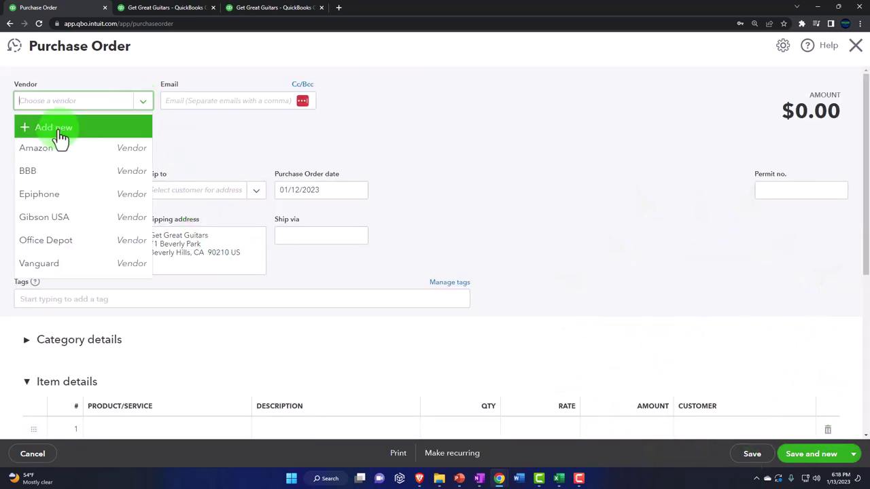
click(52, 103)
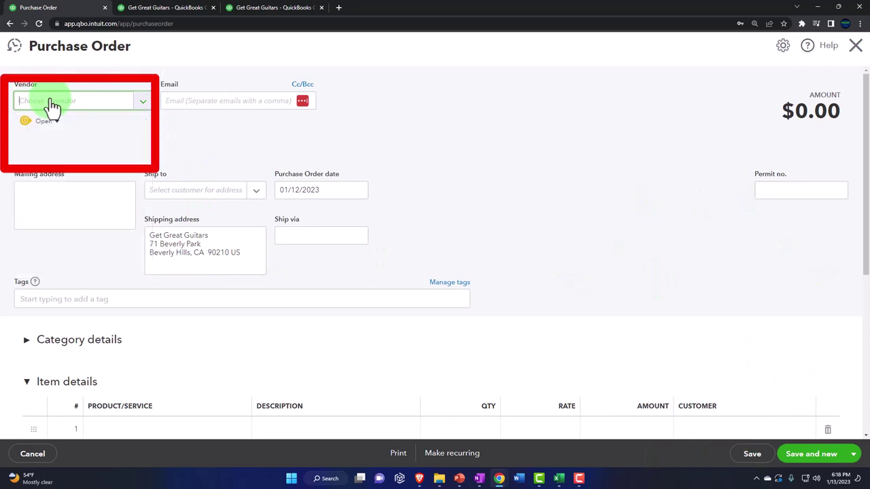
text(Diamo)
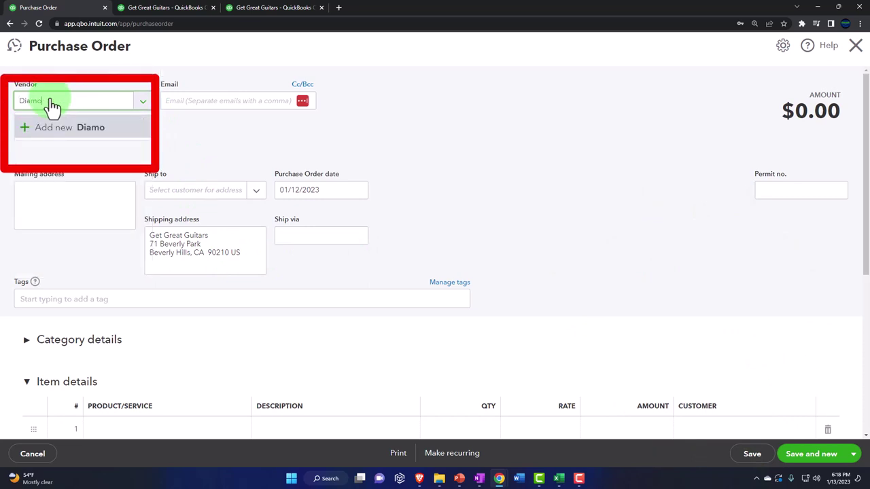
text(nd Head)
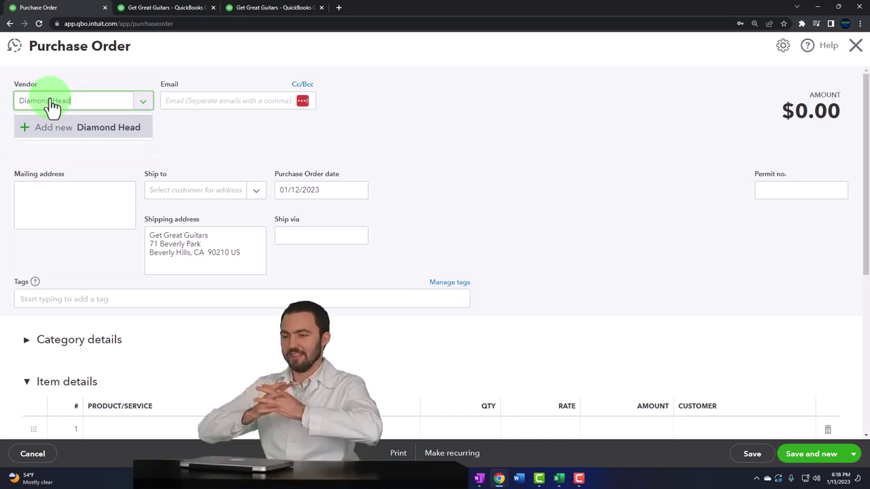
key(Return)
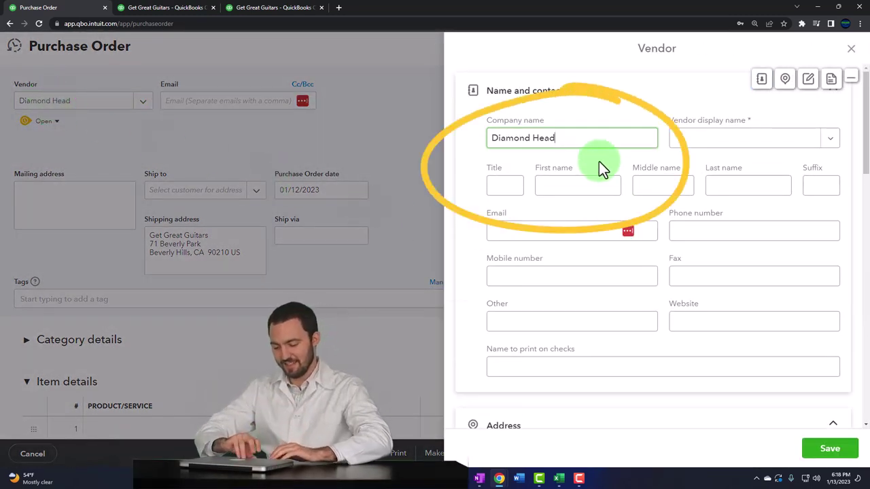
Set the new vendor's display name to Diamond Head and save the vendor.
drag(579, 140, 494, 134)
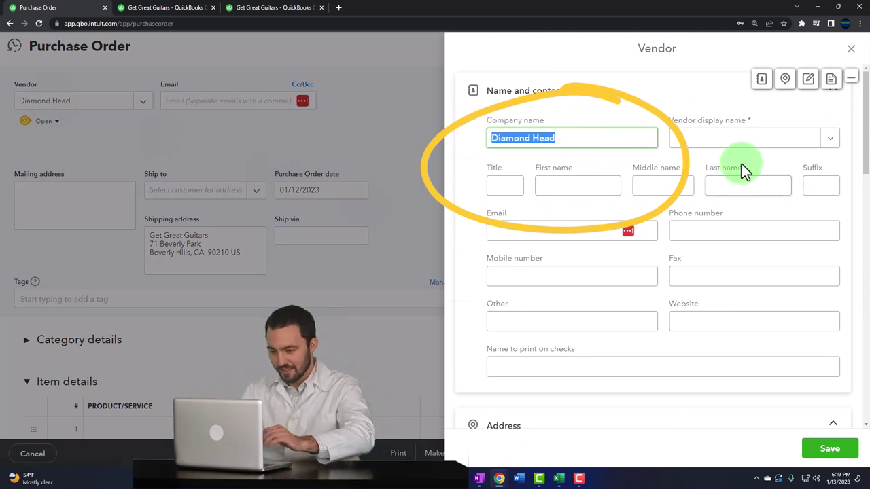
click(710, 144)
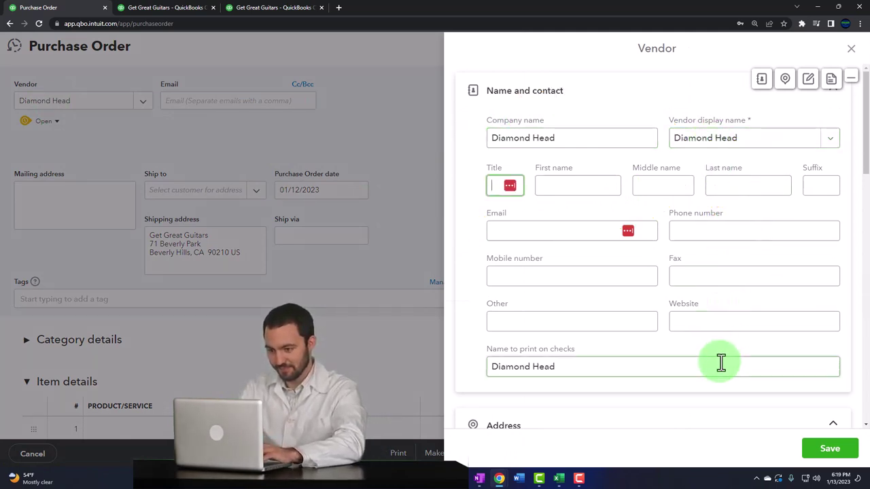
click(827, 450)
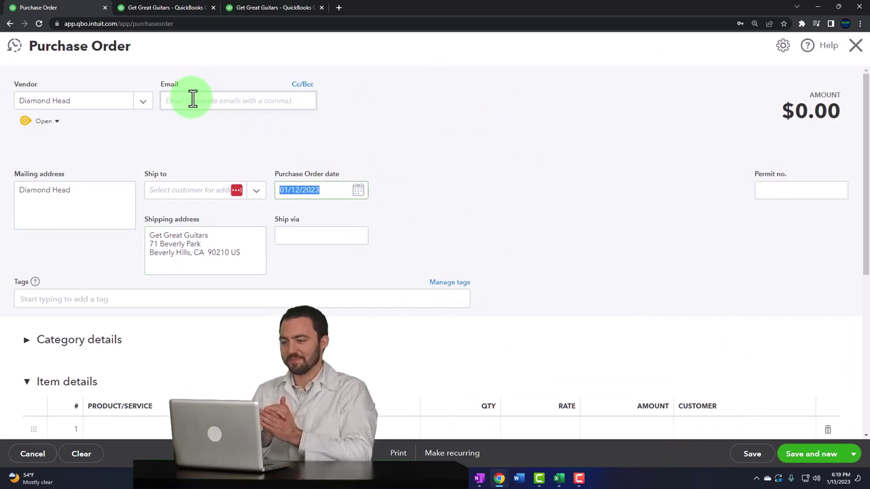
Add product DUK, the Diamond Head ukulele, to the first item line of the purchase order.
scroll(258, 217, down, 1)
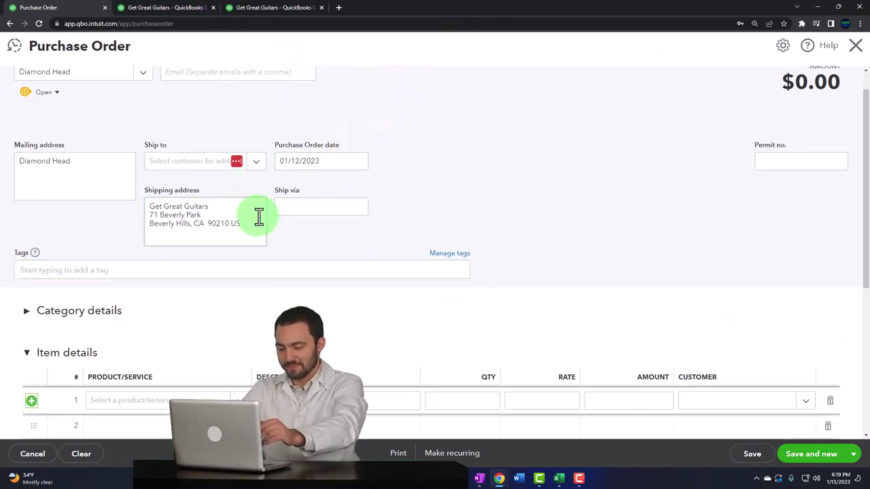
scroll(261, 217, down, 1)
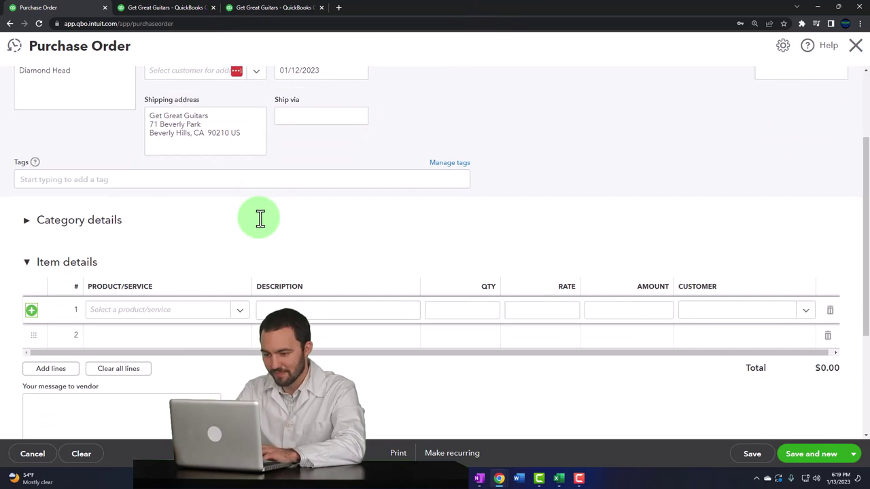
click(240, 316)
click(138, 181)
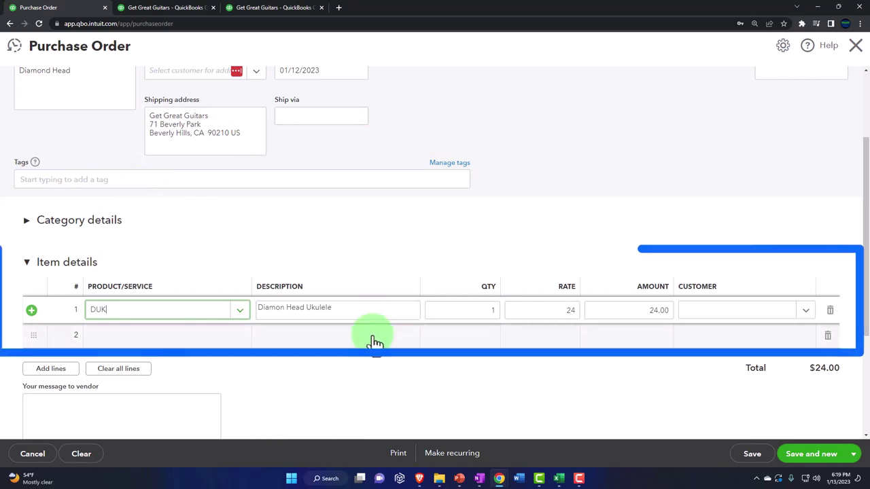
key(Tab)
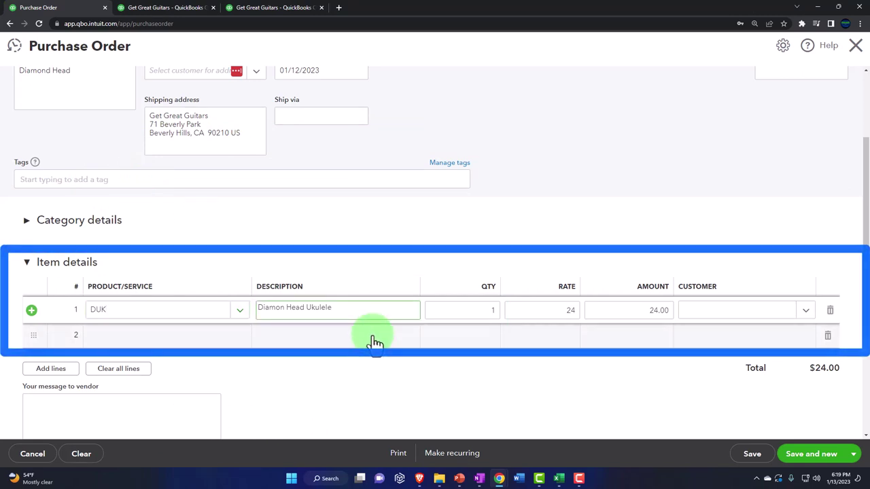
key(Tab)
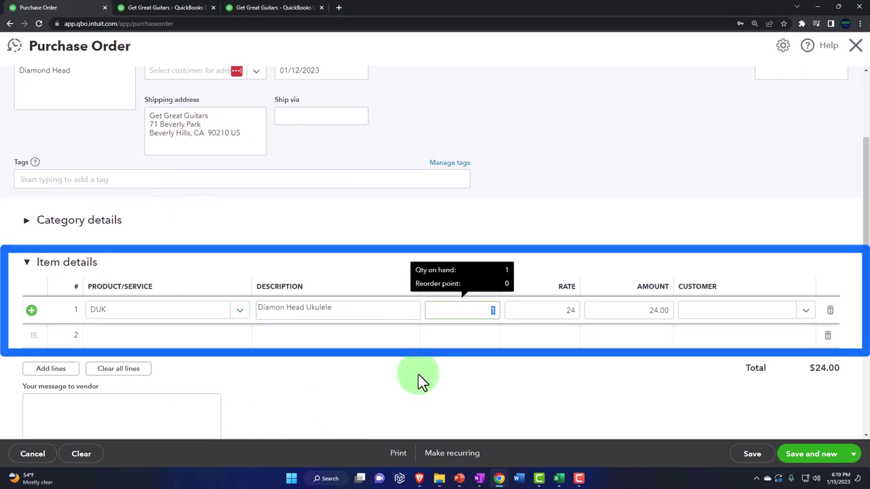
Set the DUK line's quantity to 3, then save the purchase order and start another blank one.
text(3)
key(Tab)
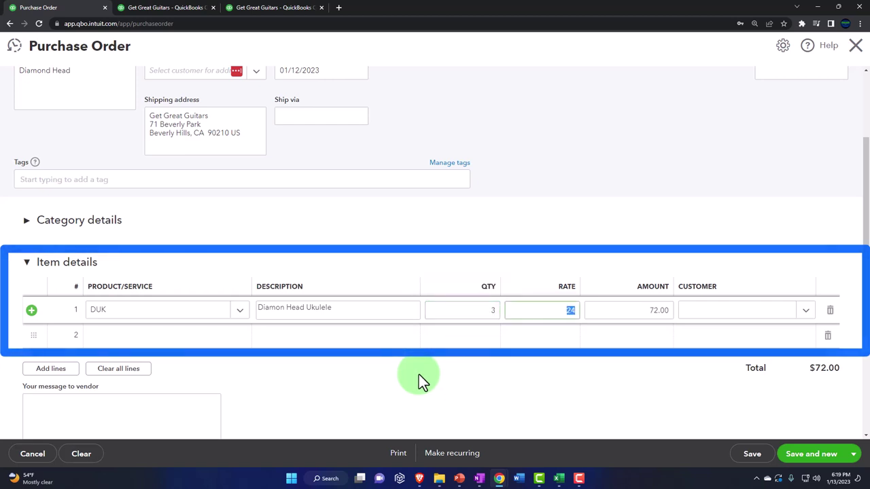
key(Tab)
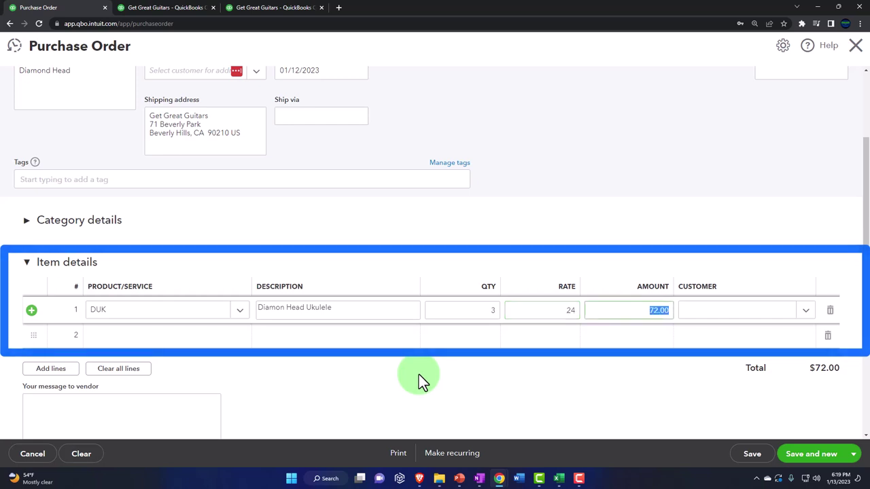
key(Tab)
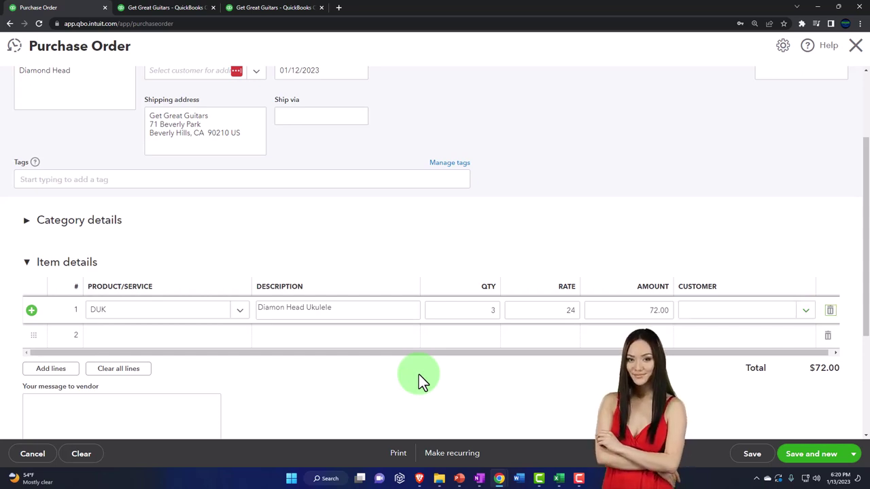
key(Tab)
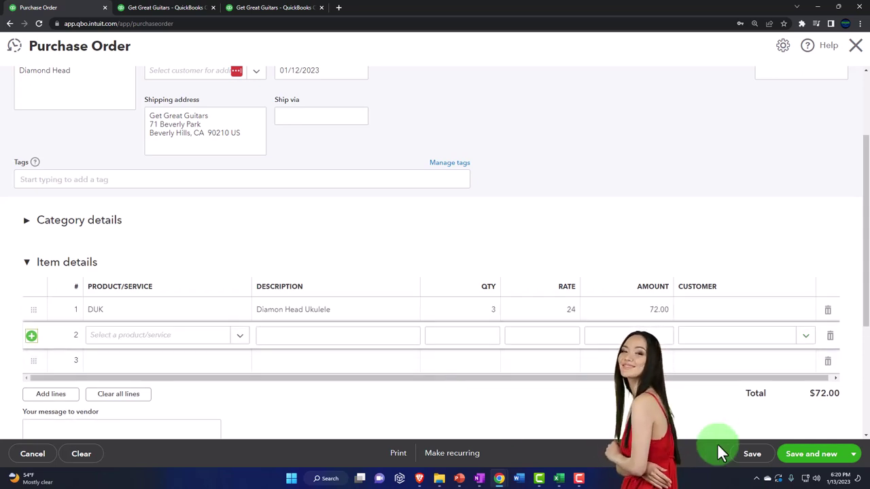
click(802, 456)
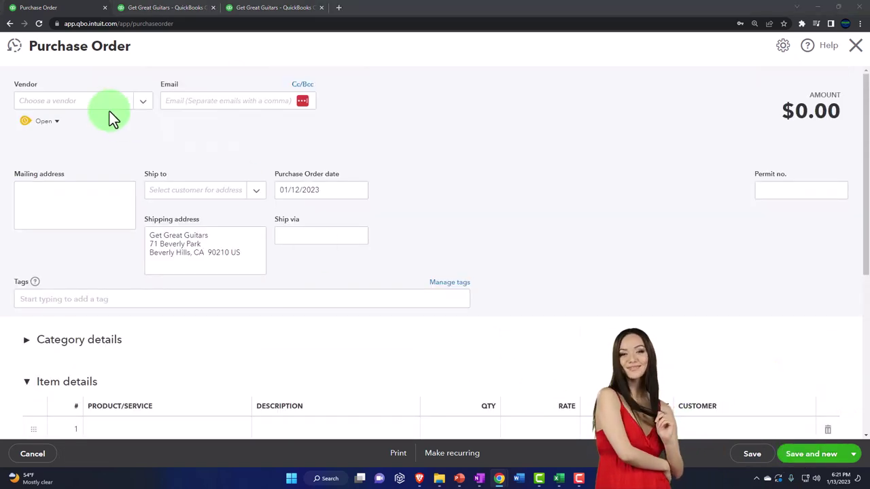
Choose Epiphone as the vendor on the new purchase order, keeping its shipping details.
click(90, 103)
text(E)
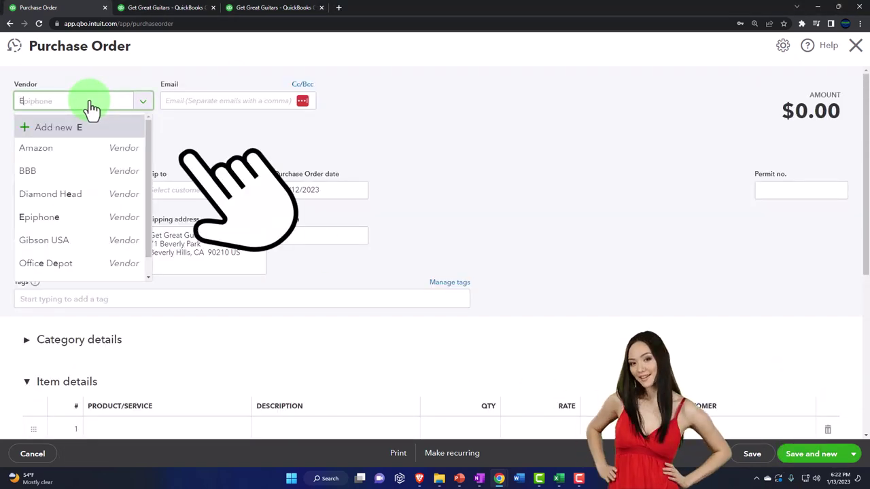
text(piphone)
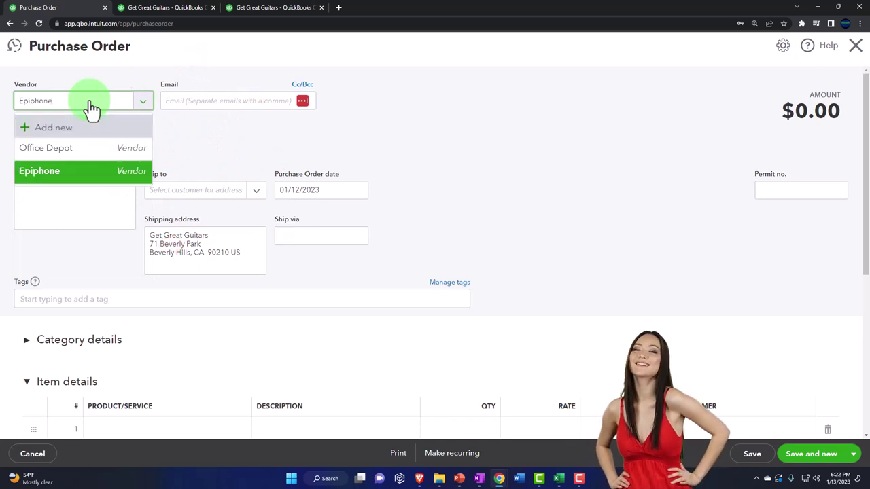
key(Return)
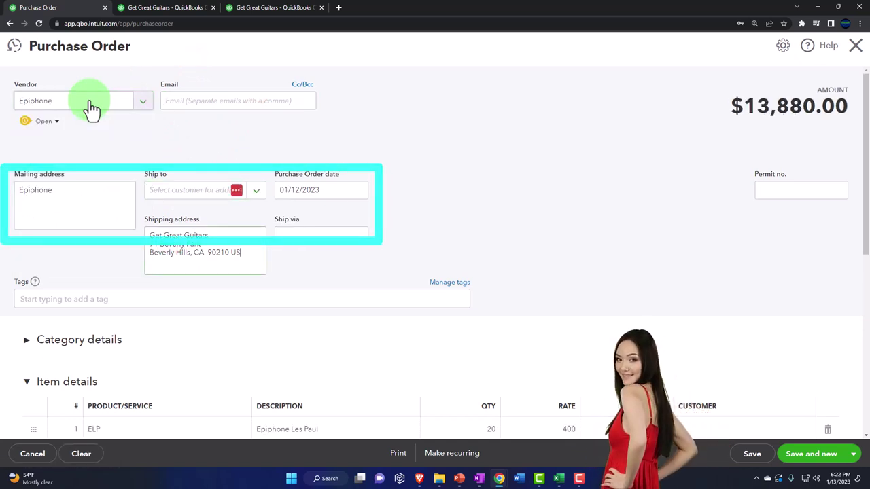
key(Tab)
key(Tab)
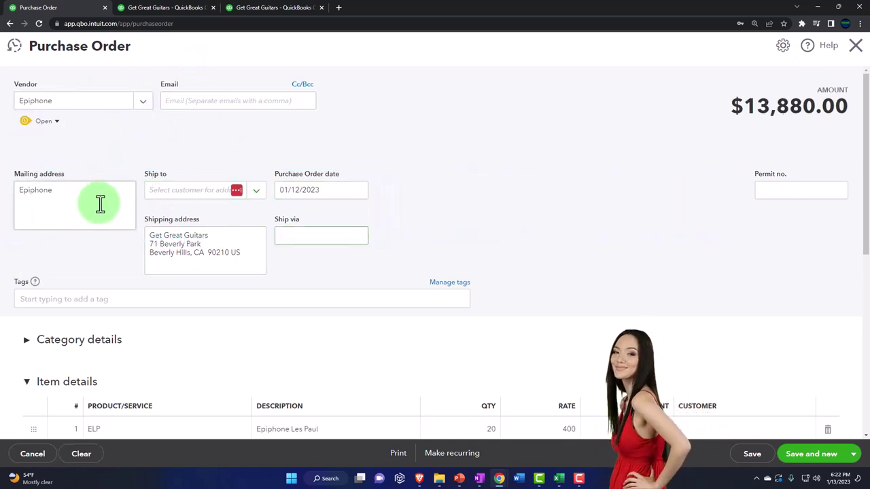
Remove the Epiphone Standard Pro line, then clear all remaining prefilled item lines from the Epiphone purchase order.
key(Tab)
key(Tab)
scroll(95, 212, down, 1)
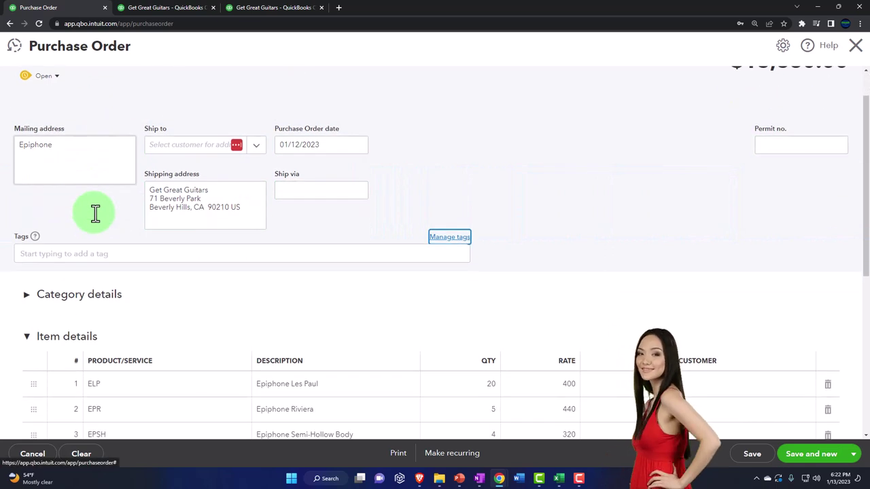
scroll(95, 213, down, 2)
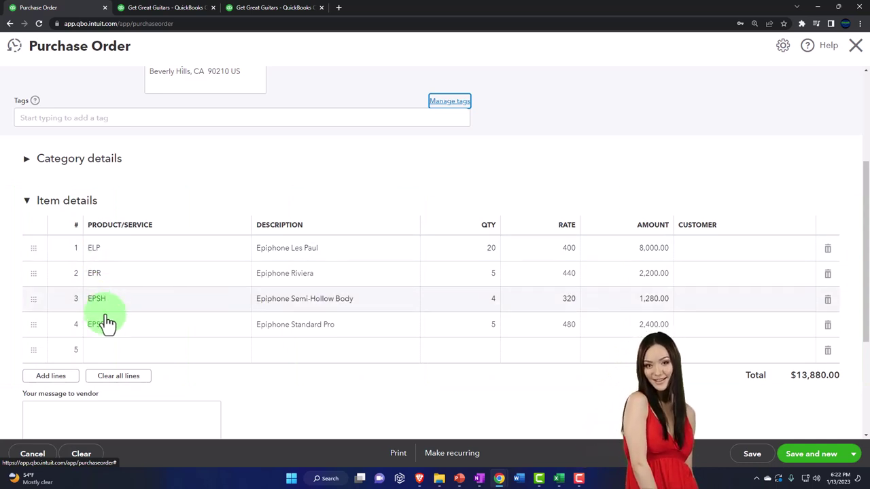
click(828, 326)
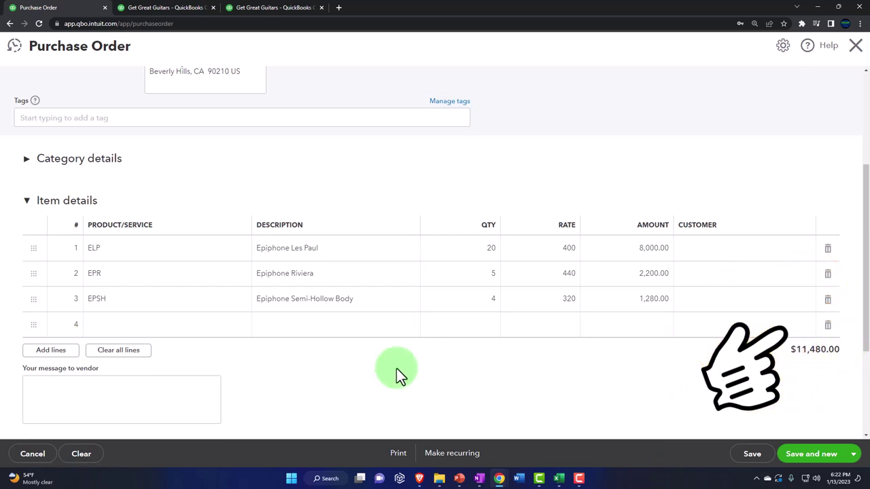
click(132, 351)
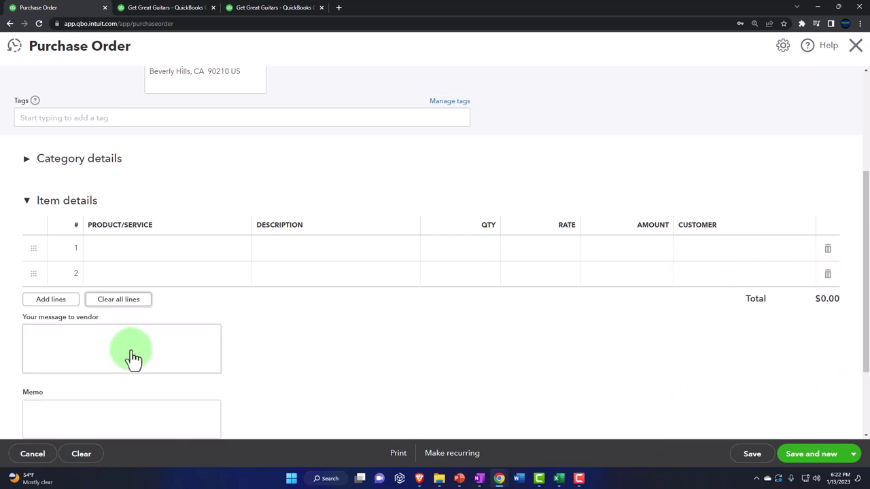
Add product ELP, the Epiphone Les Paul, to the first item line with a quantity of 50.
click(126, 250)
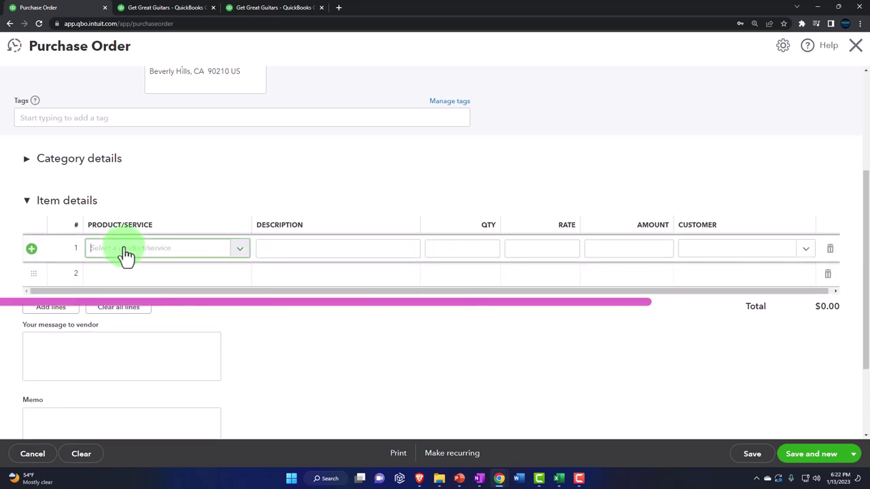
text(ELP)
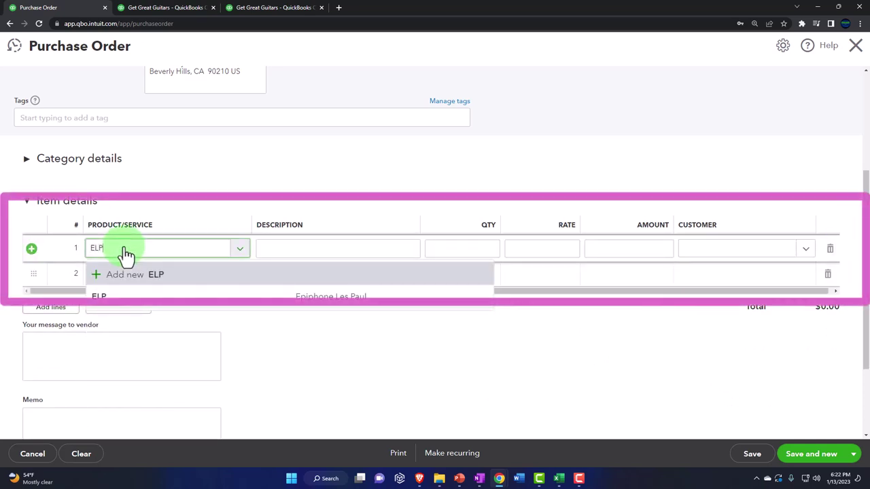
key(Down)
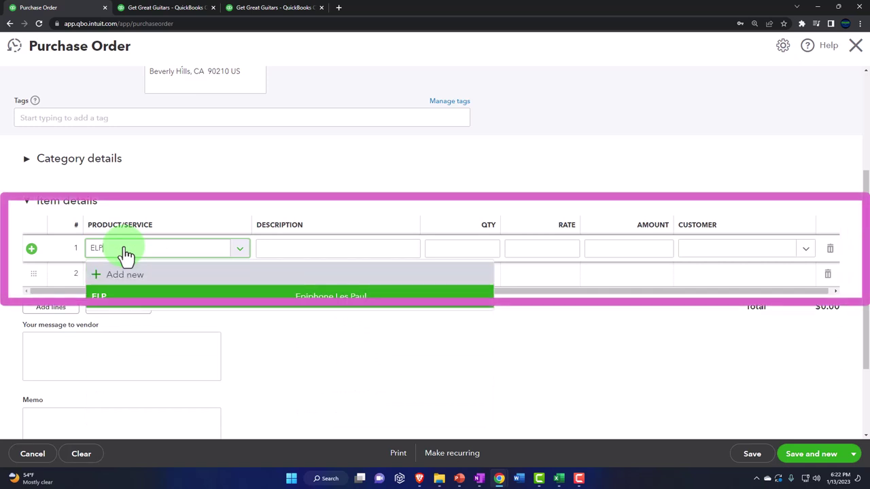
key(Tab)
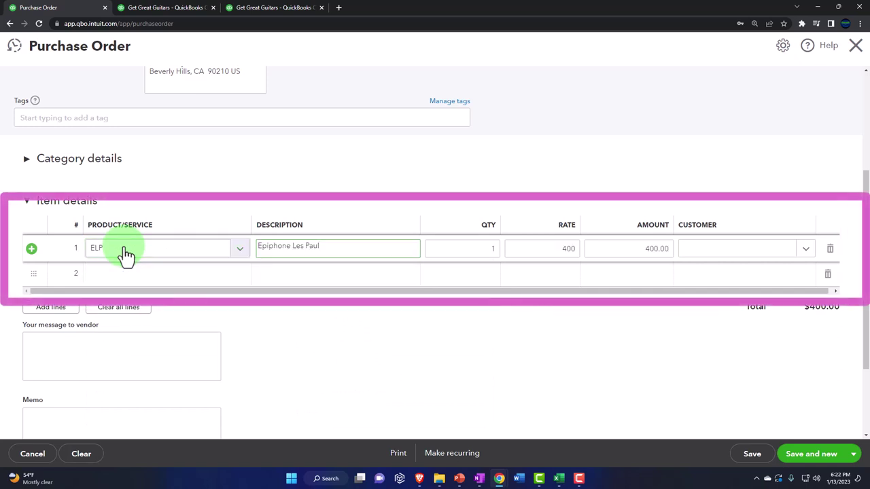
key(Tab)
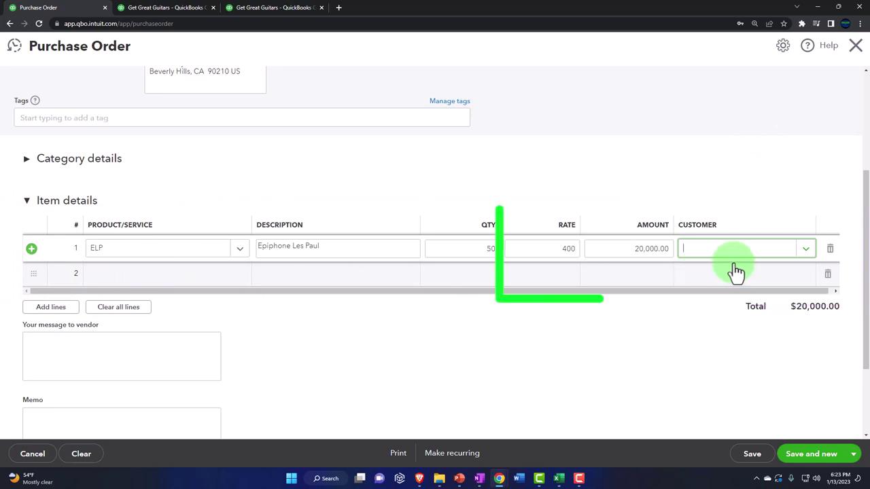
Start a new customer record for Eric Music from the ELP line's customer field.
click(806, 253)
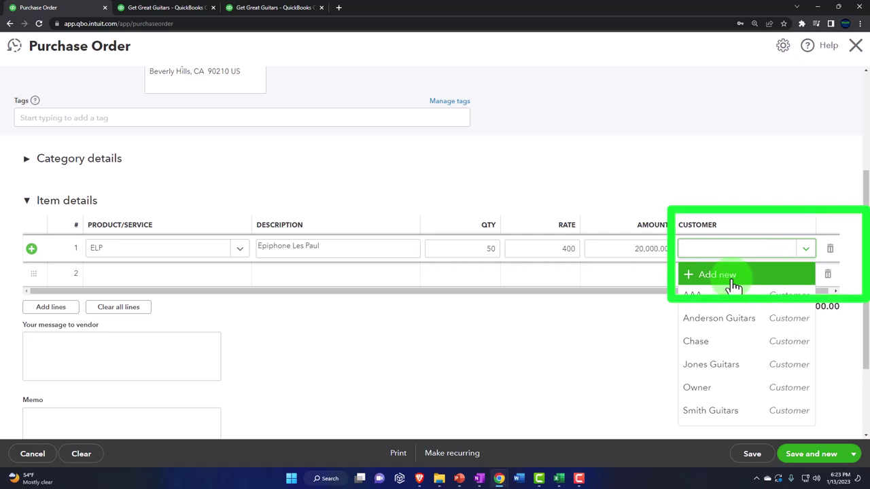
click(700, 255)
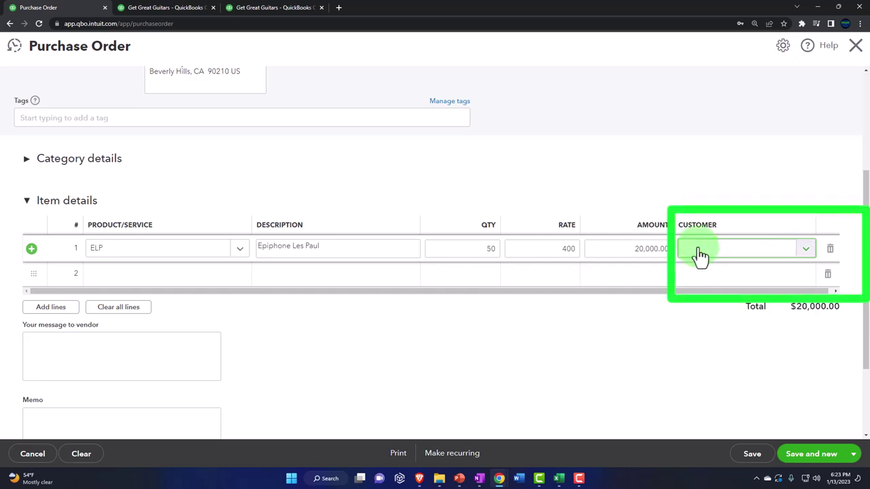
text(Eric)
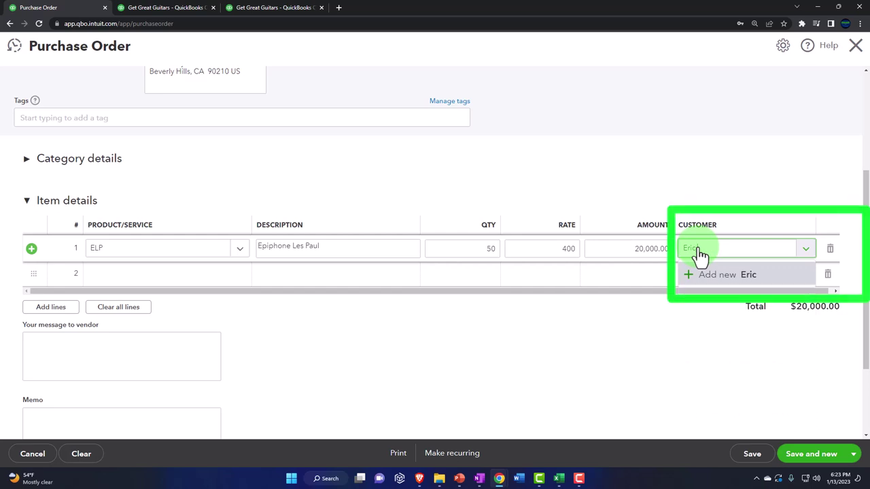
text( Music)
key(Return)
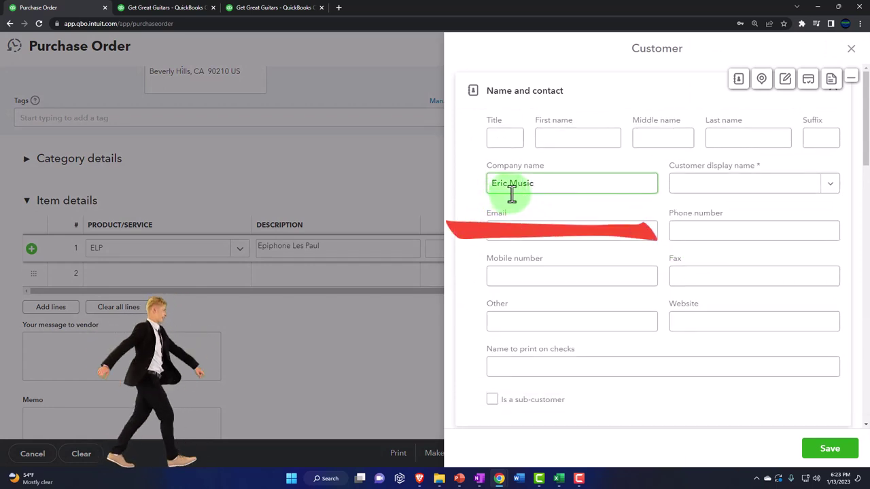
Set the new customer's display name to Eric Music, matching the company name, and save the customer.
click(826, 450)
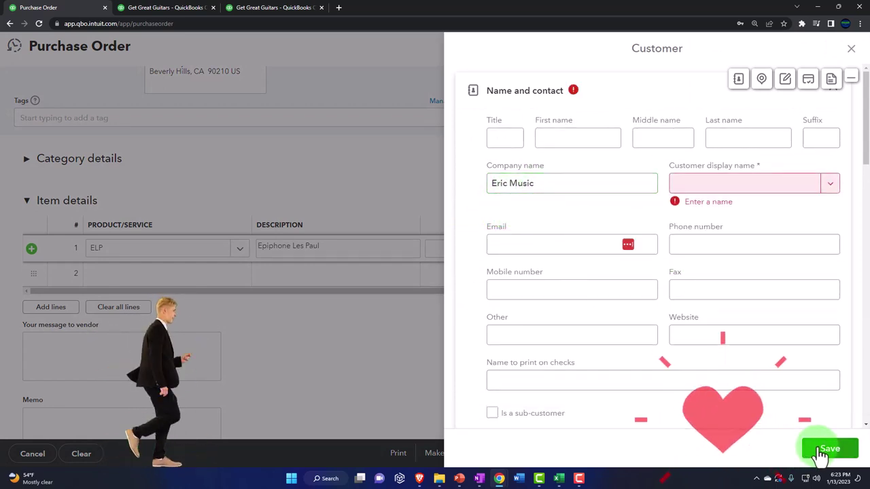
drag(574, 185, 488, 182)
key(ctrl+c)
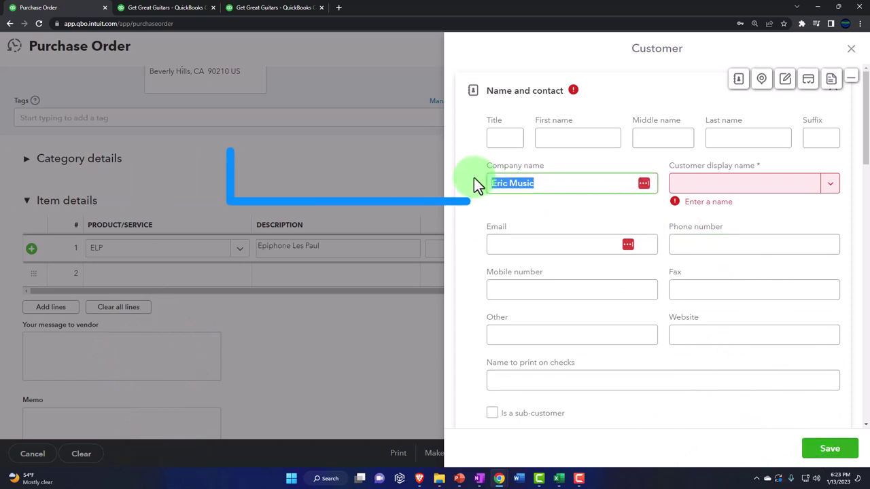
click(709, 197)
key(ctrl+v)
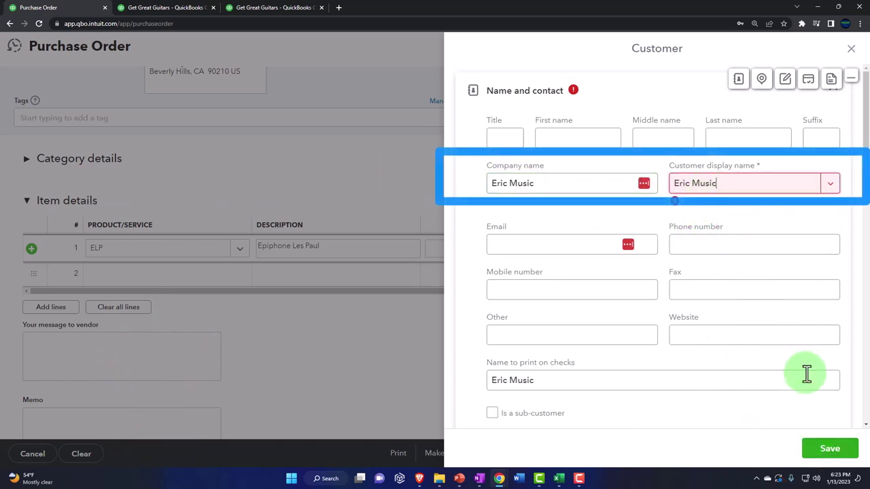
click(830, 450)
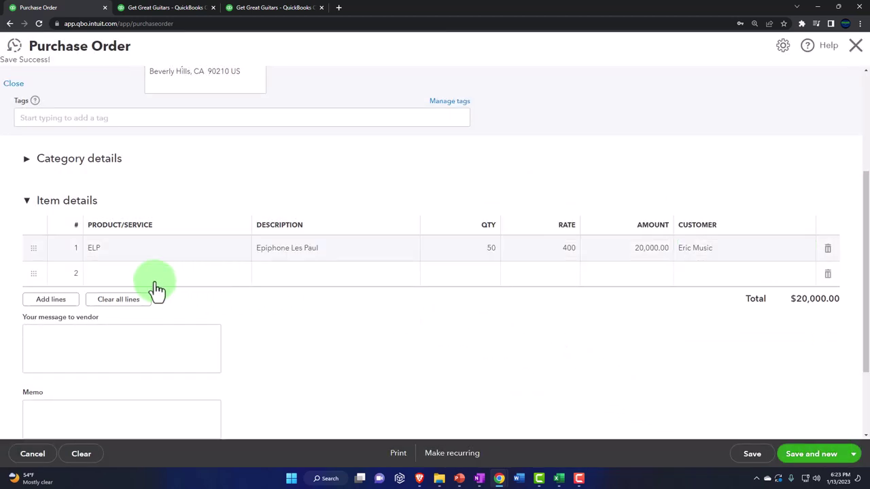
Add product EPSH, the Epiphone Semi-Hollow Body, to the second item line with a quantity of 10.
click(117, 280)
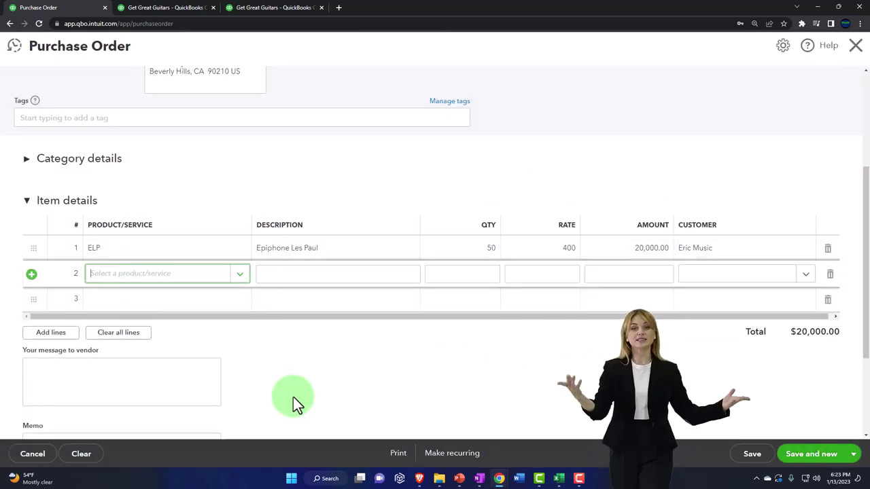
text(EPSH)
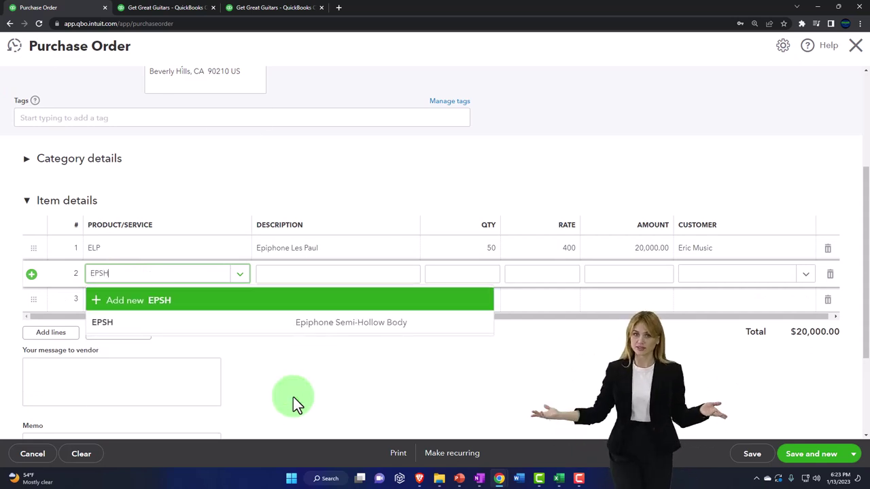
key(Down)
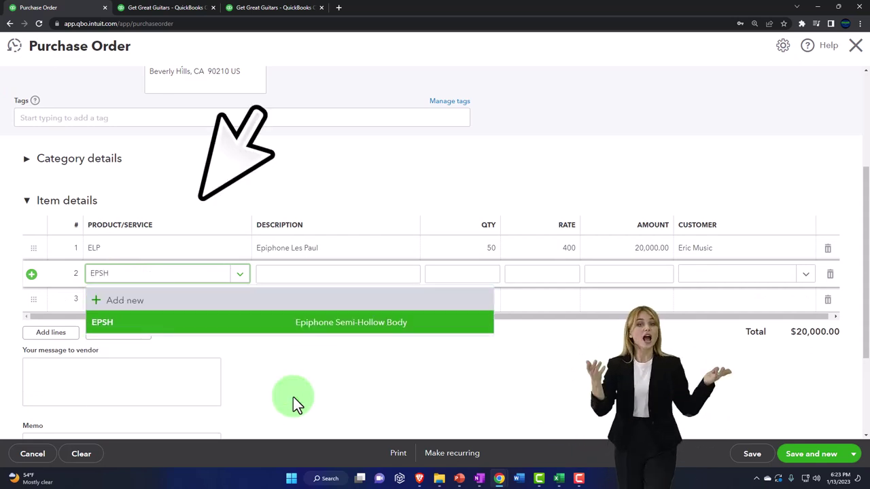
key(Return)
key(Tab)
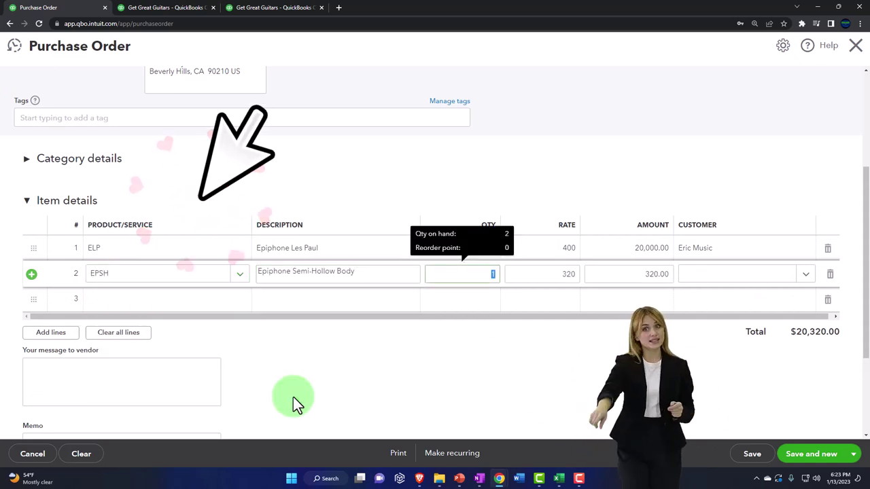
text(10)
key(Tab)
key(Tab)
key(Tab)
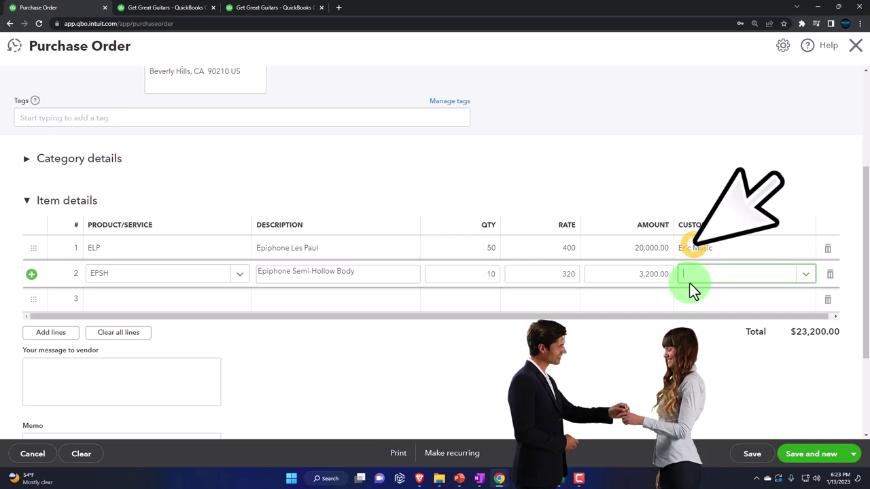
click(690, 284)
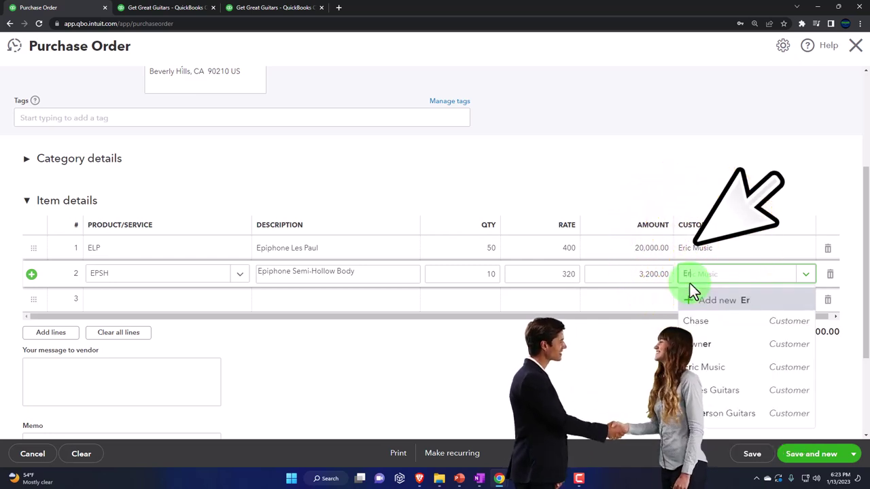
text(Eric Music)
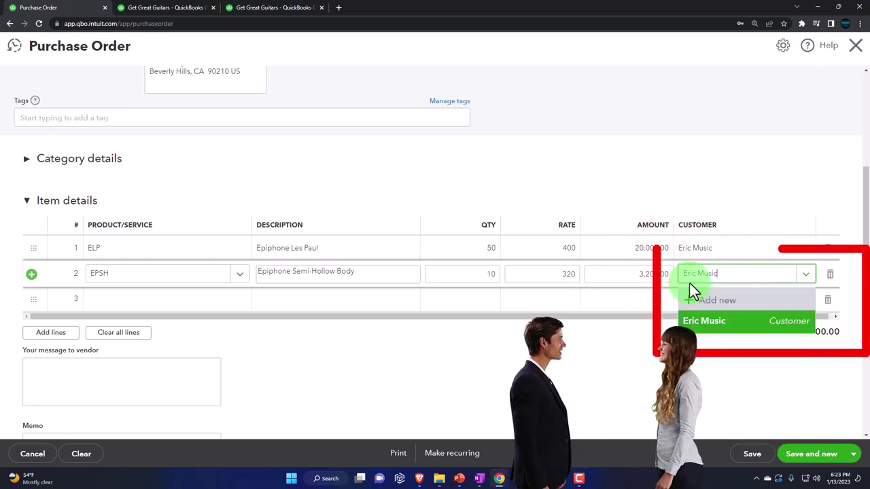
key(Tab)
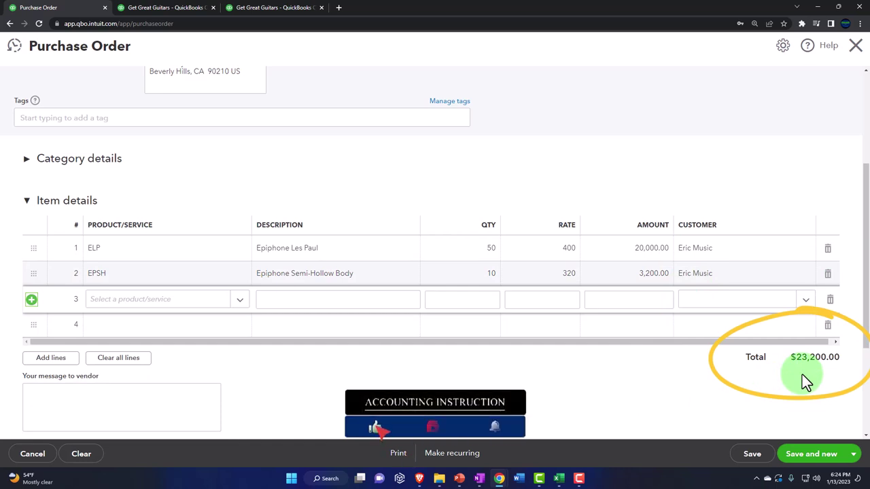
click(819, 462)
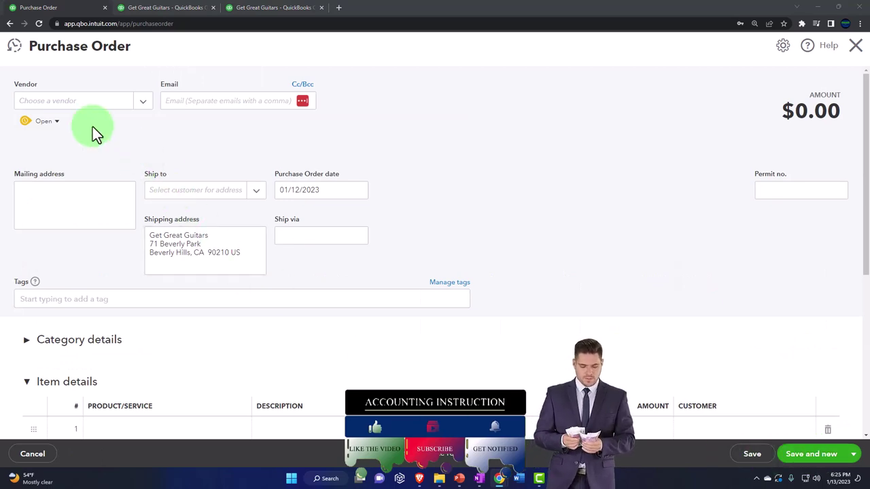
Choose Gibson USA as the vendor on the new purchase order, keeping its shipping details.
click(69, 102)
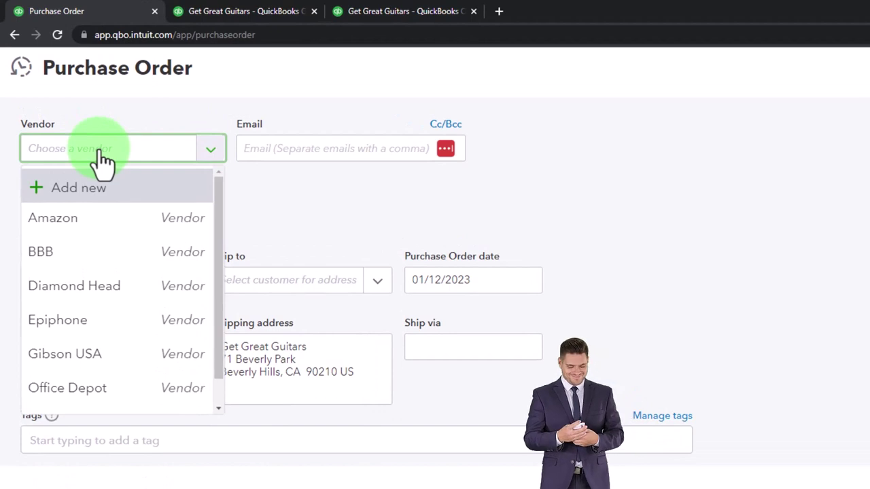
text(G)
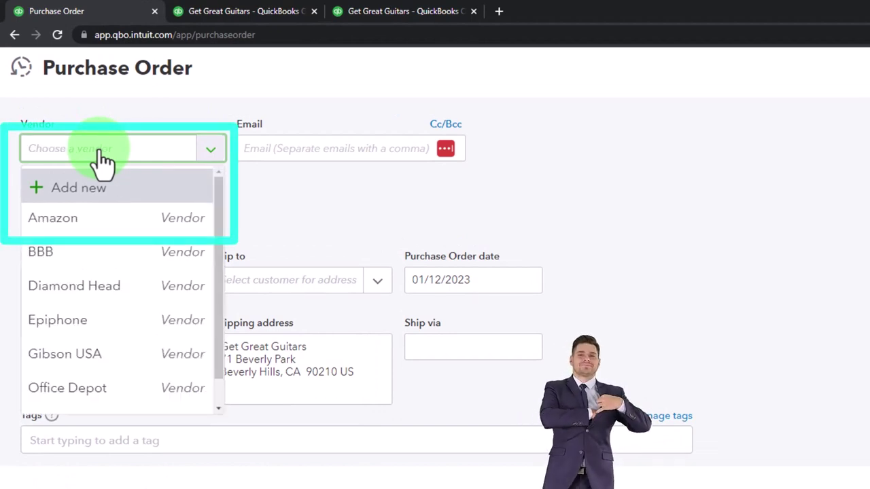
text(i)
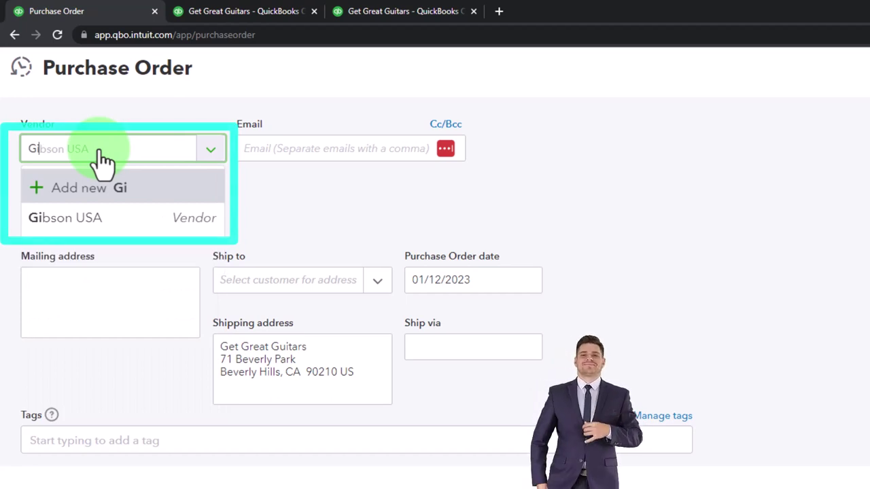
key(Down)
key(Down)
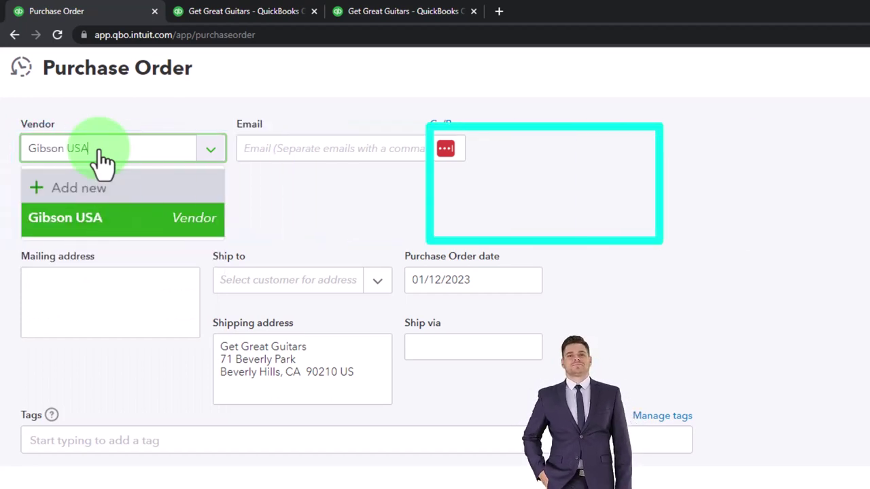
key(Return)
key(Tab)
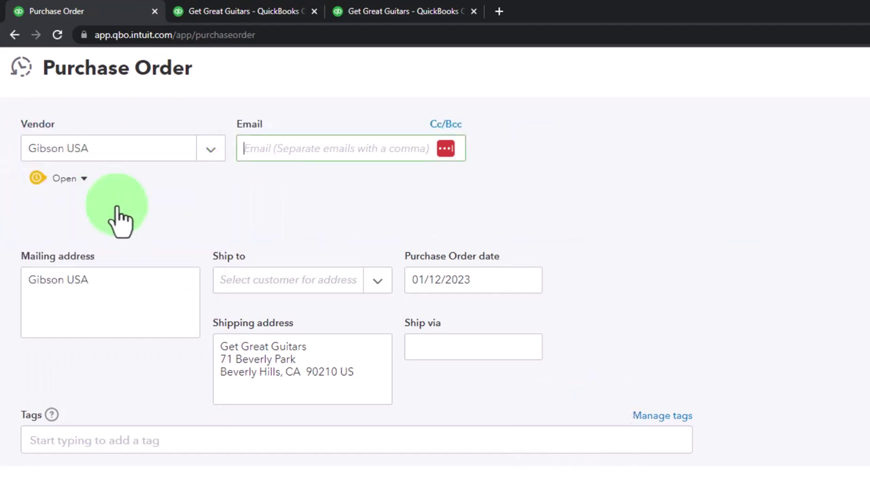
key(Tab)
key(Tab)
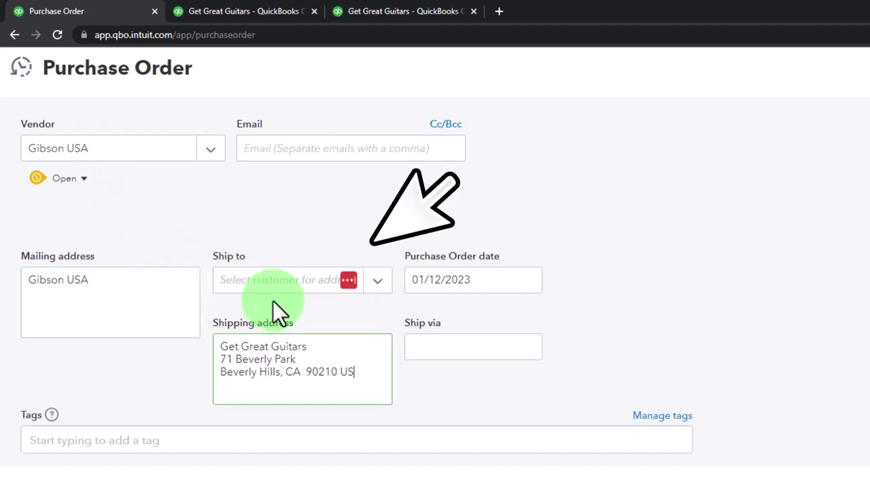
Clear all item lines carried over on the Gibson USA purchase order.
scroll(278, 306, down, 1)
scroll(285, 308, down, 2)
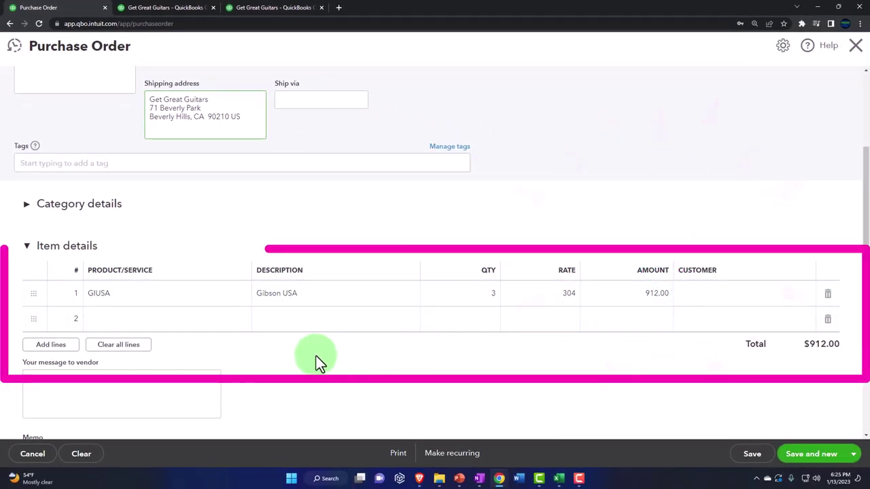
click(118, 346)
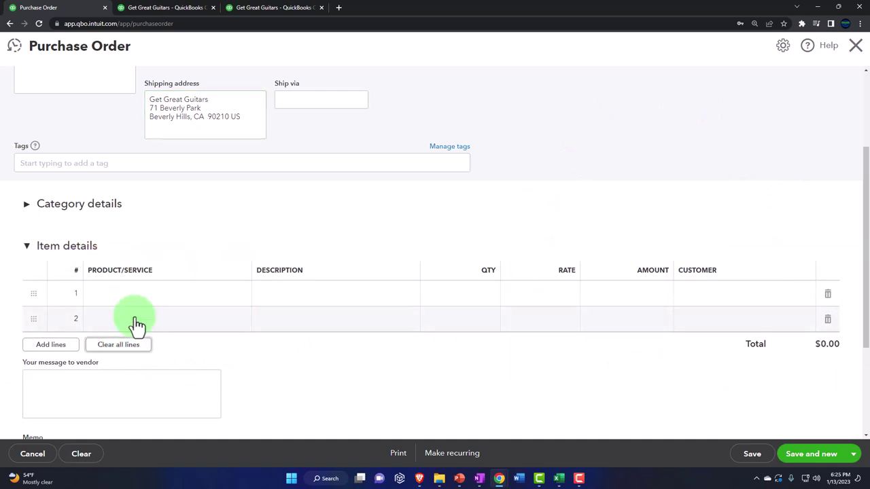
Add a new product named GSB from the first item line and make it an Inventory item.
click(230, 298)
click(239, 299)
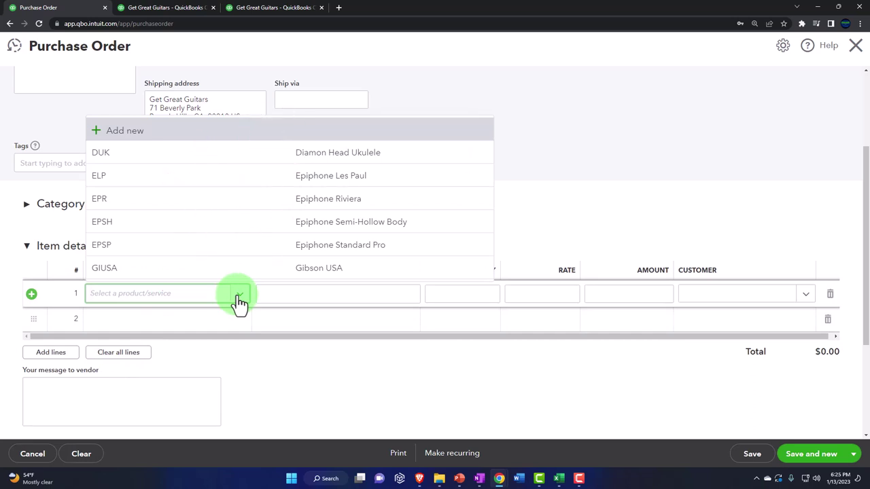
click(157, 301)
click(146, 299)
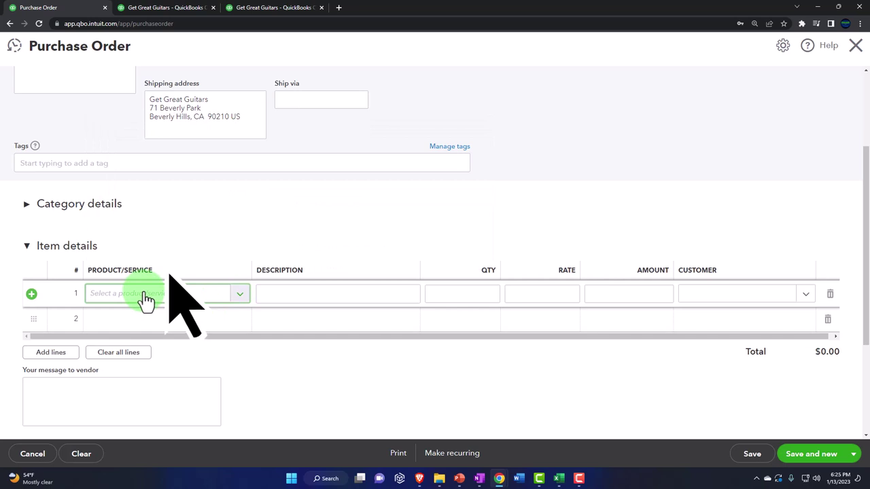
text(GSB)
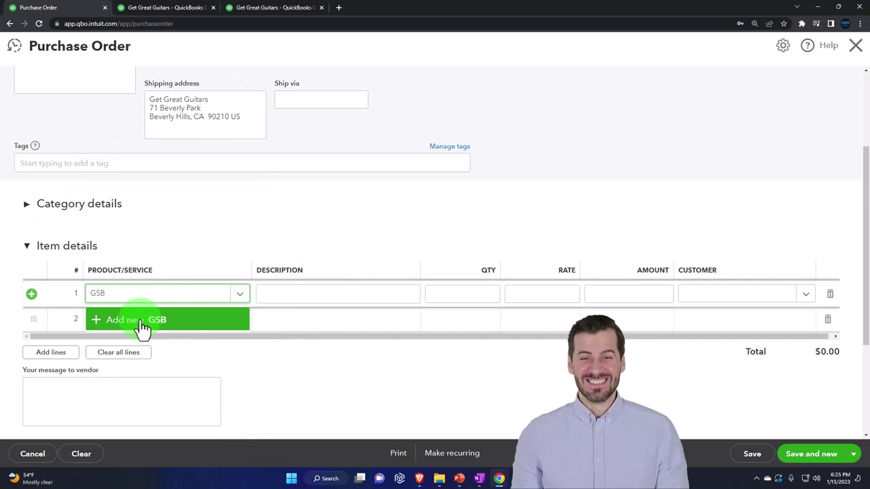
click(142, 320)
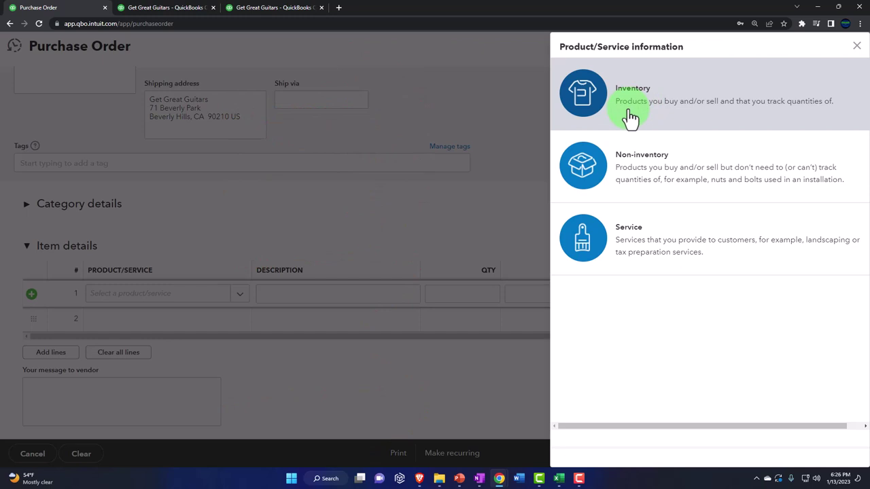
click(631, 119)
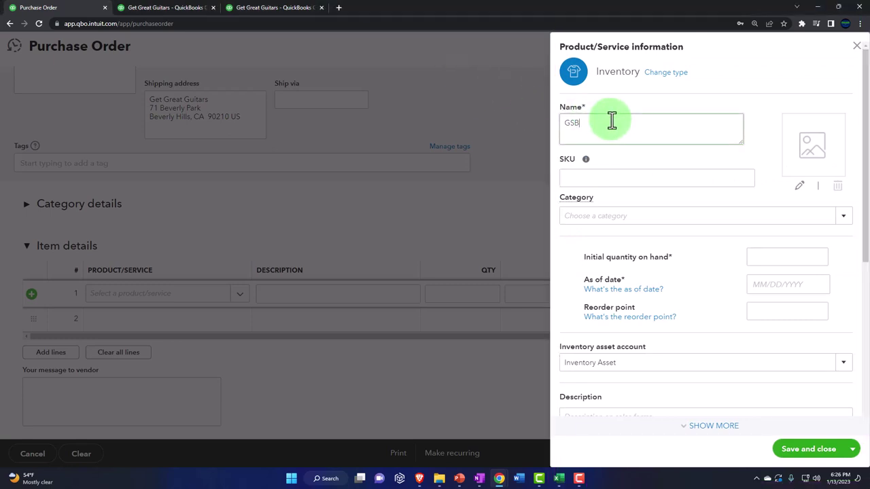
Set the product's initial quantity on hand to 0, the as-of date to 01/01/2023 and the reorder point to 0.
key(Tab)
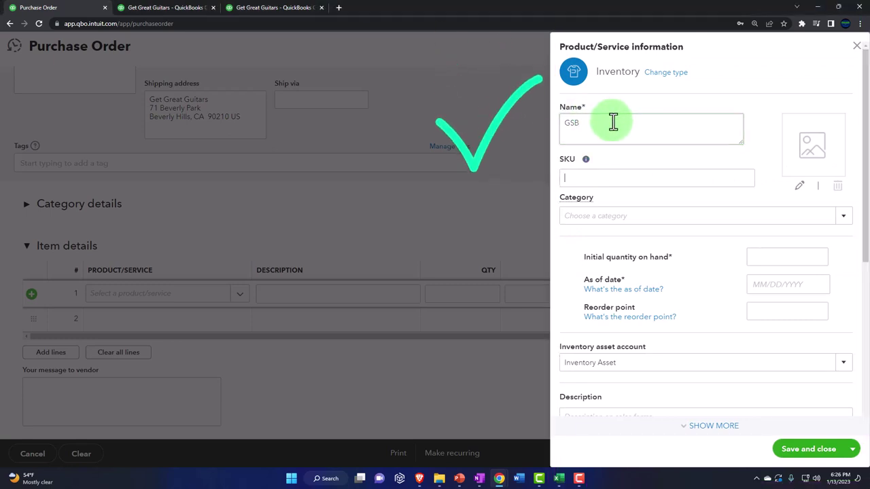
click(665, 217)
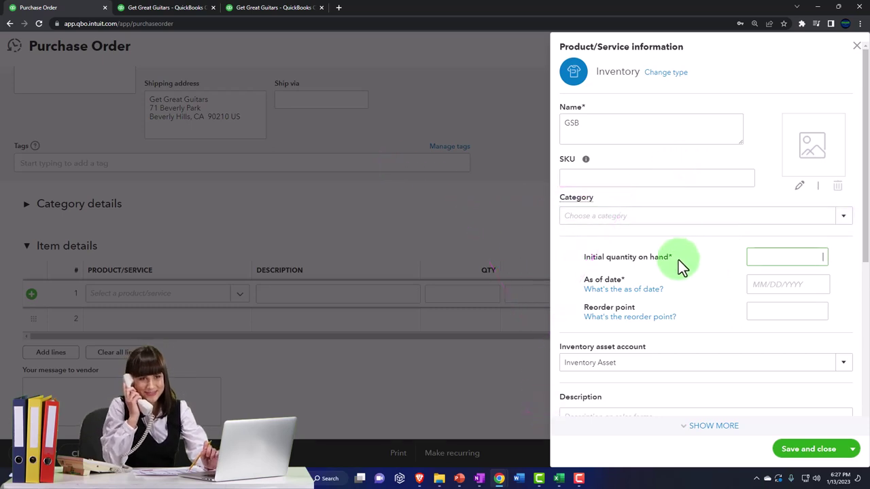
text(0)
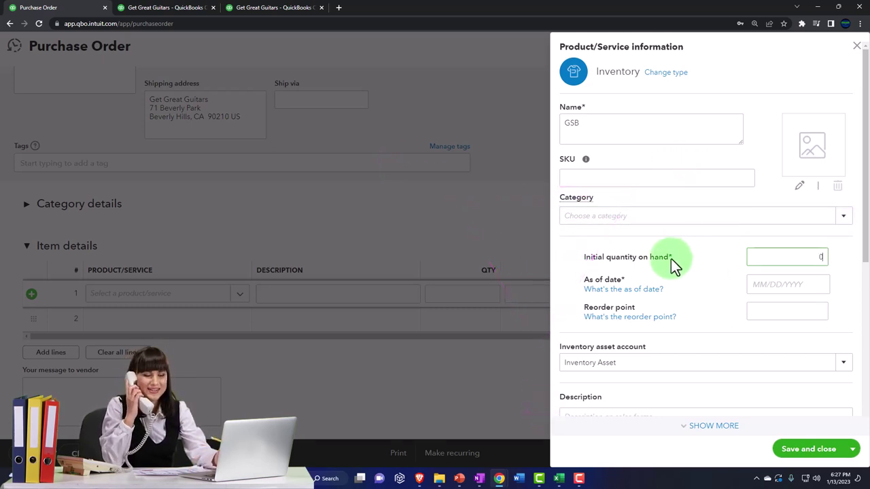
key(Tab)
key(Tab)
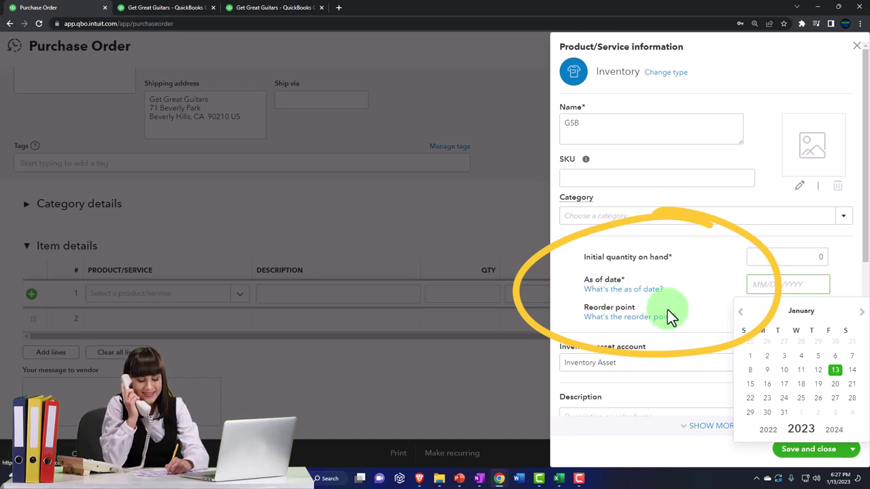
click(752, 358)
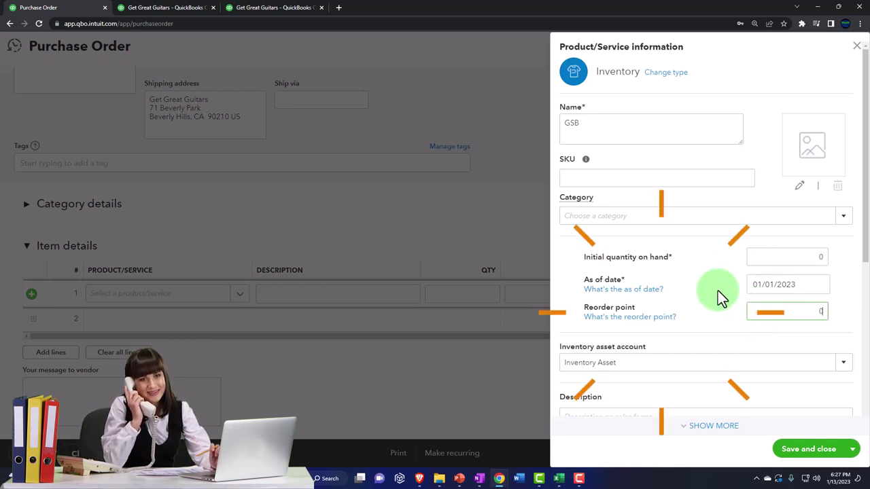
key(Tab)
Enter Gibson SG as the product's sales description and copy that text.
scroll(717, 291, down, 2)
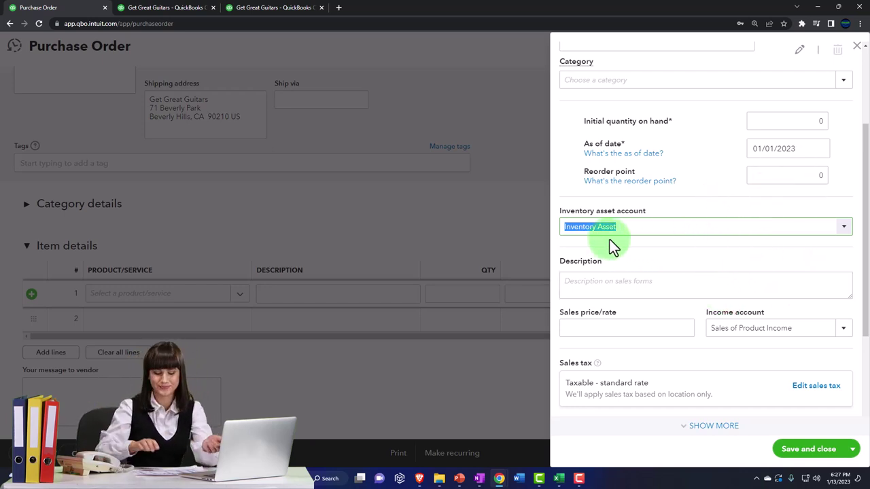
scroll(610, 240, down, 1)
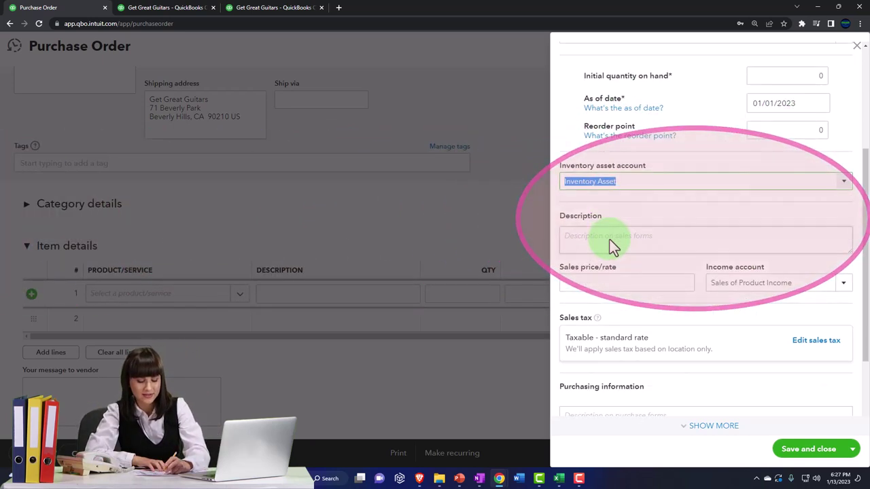
click(610, 240)
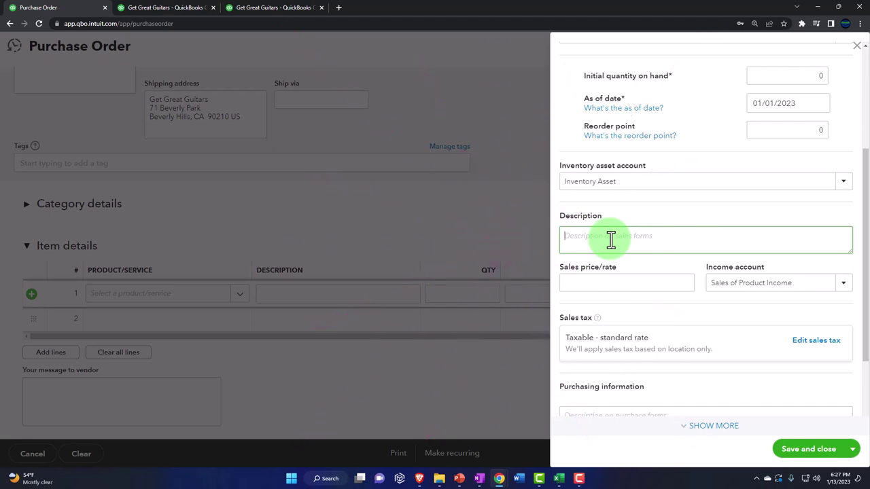
text(Gibs)
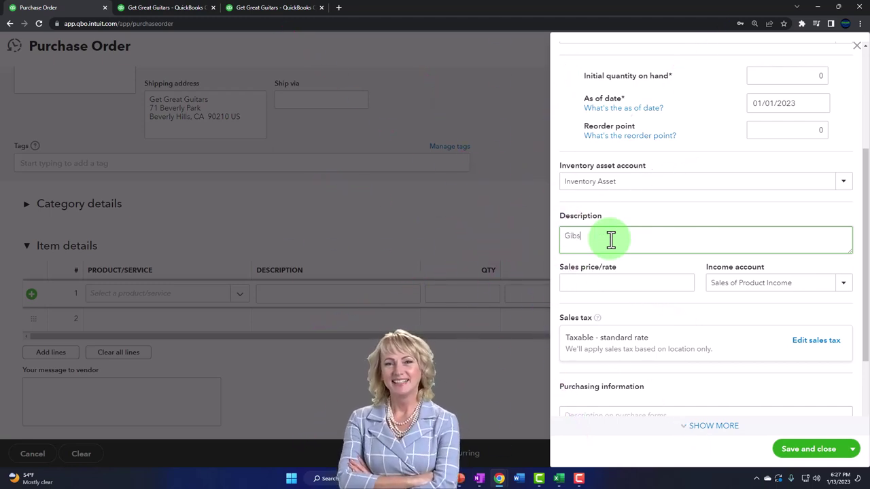
text(on G)
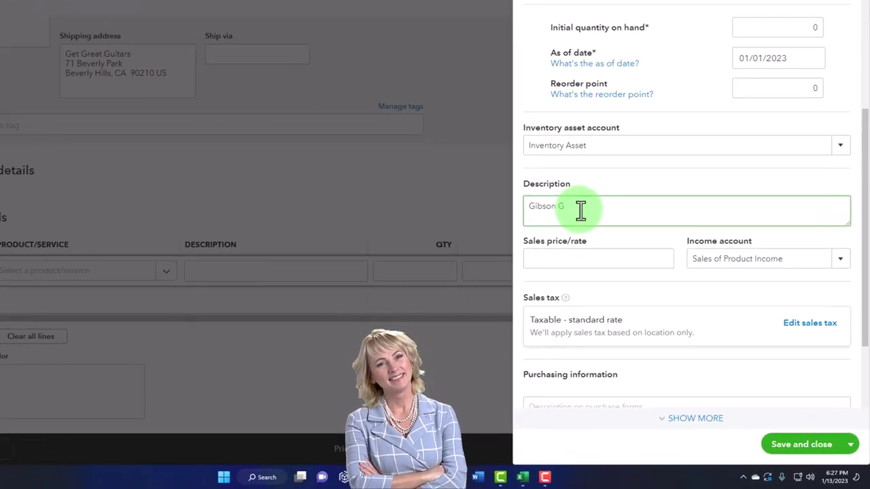
text(G)
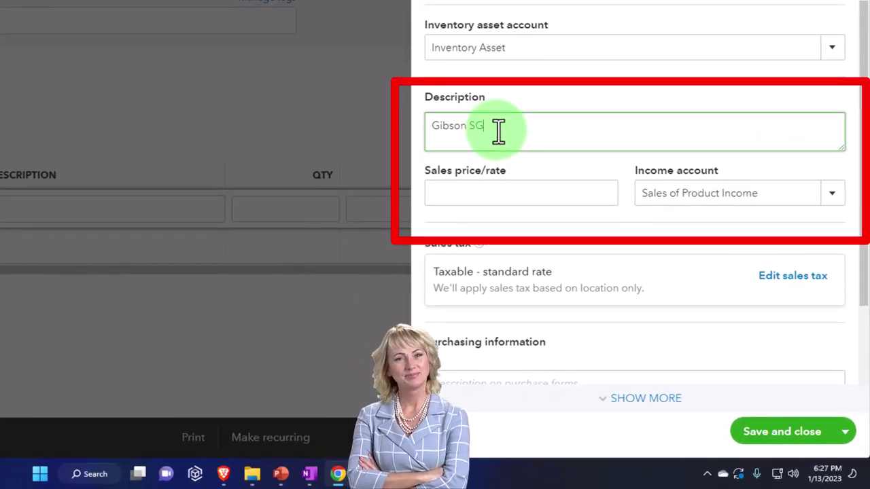
key(ctrl+a)
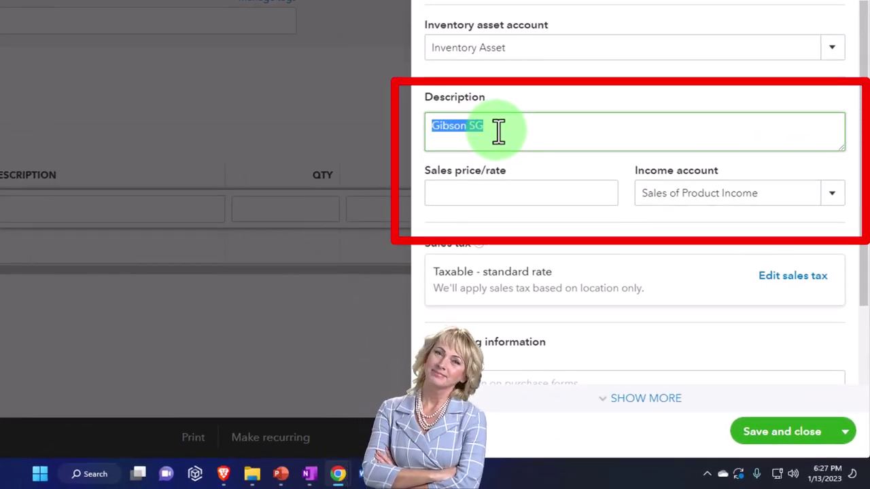
Enter 598 as the product's sales price, keeping Sales of Product Income as the income account.
click(476, 191)
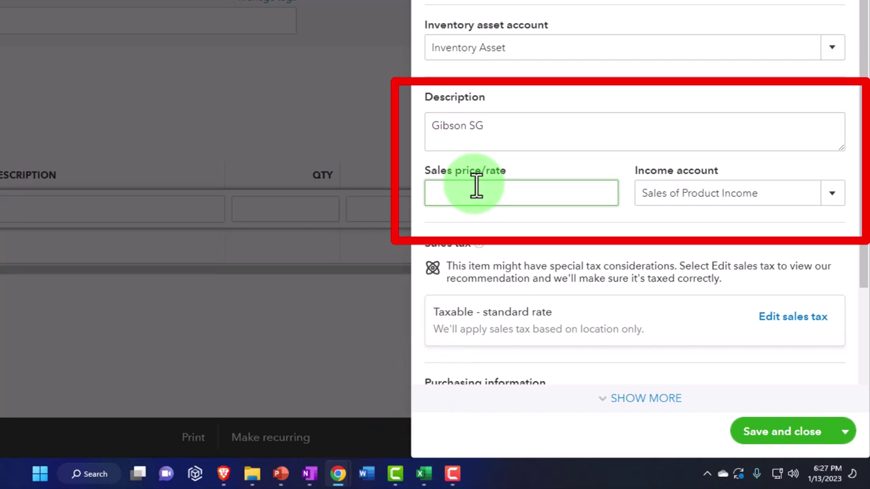
text(598)
key(Tab)
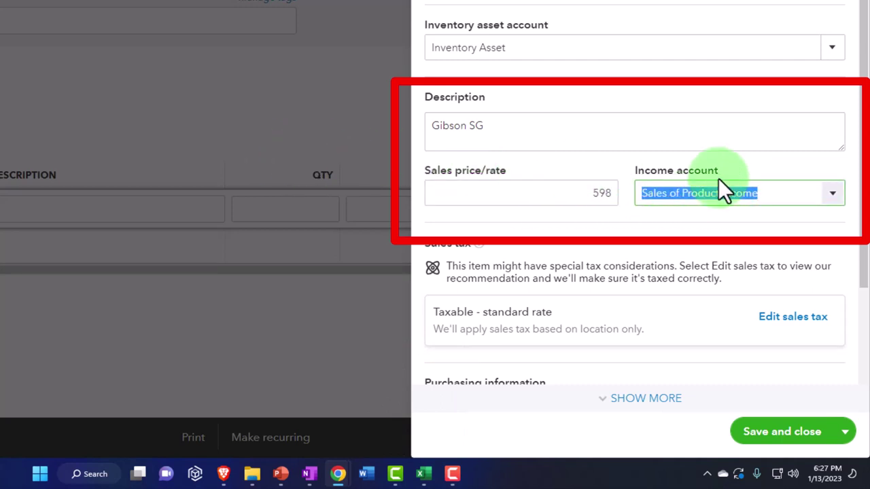
click(832, 197)
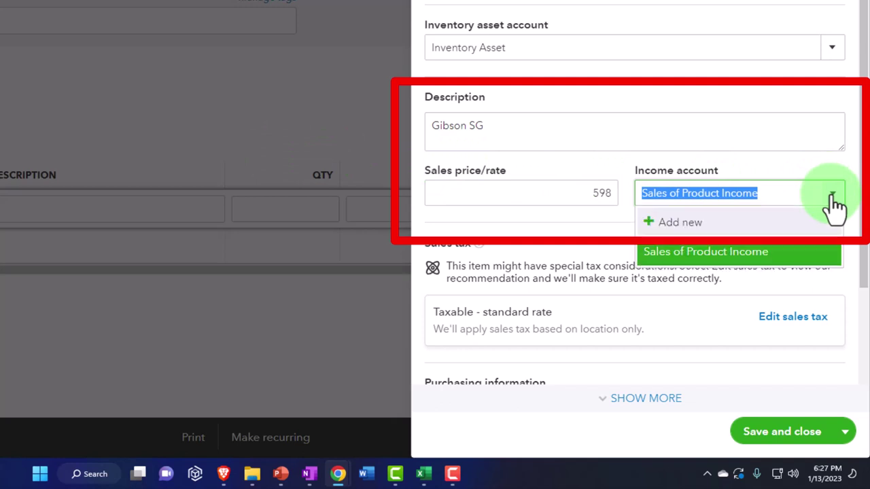
click(834, 199)
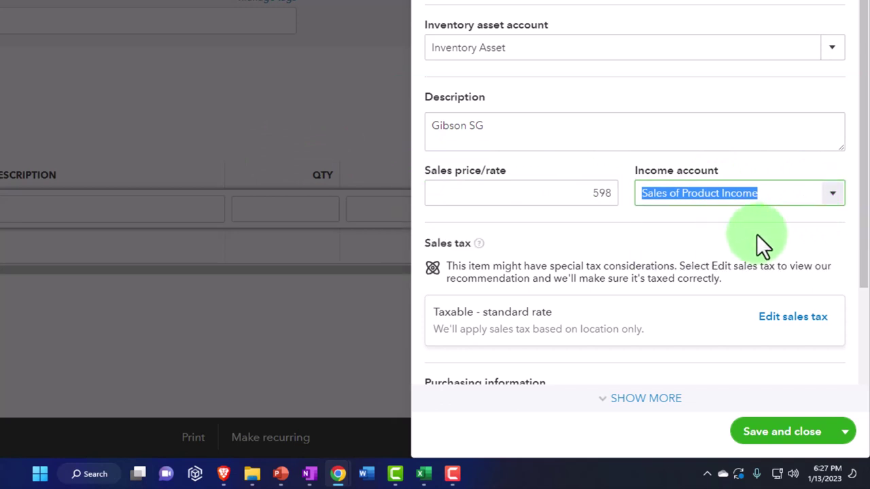
Set the product's sales tax treatment to Taxable—based on location only.
scroll(757, 234, down, 3)
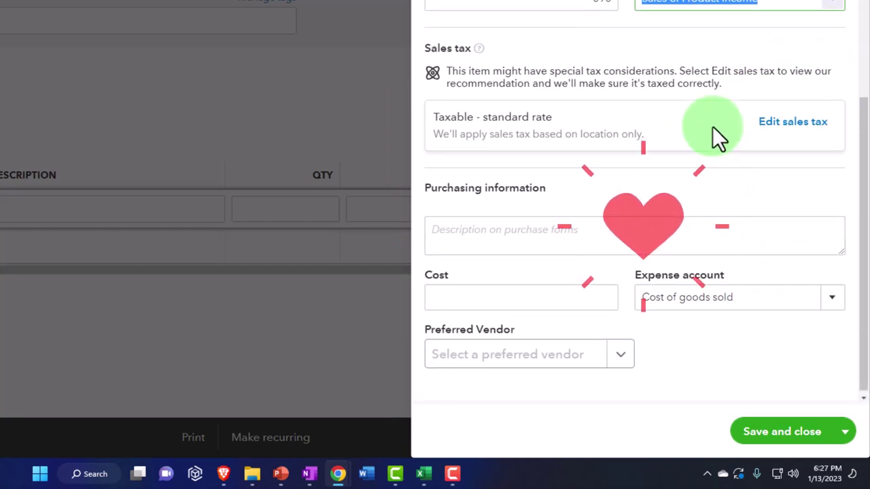
click(770, 130)
scroll(672, 214, down, 5)
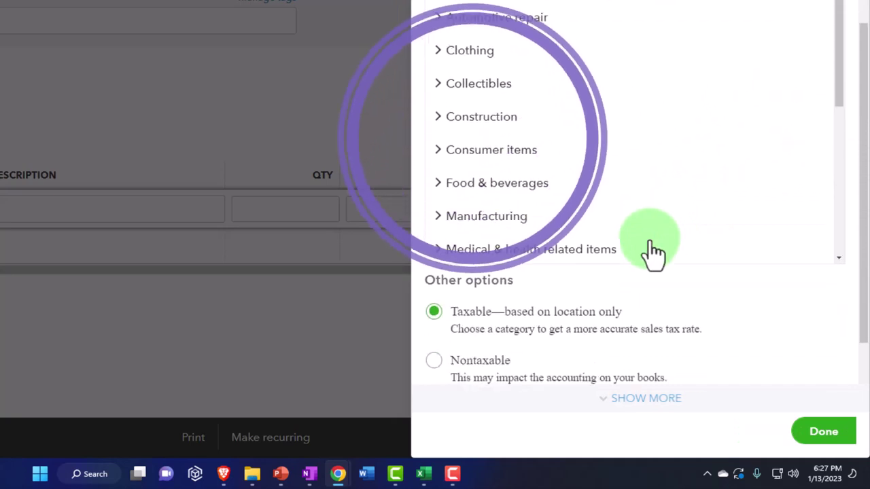
click(469, 311)
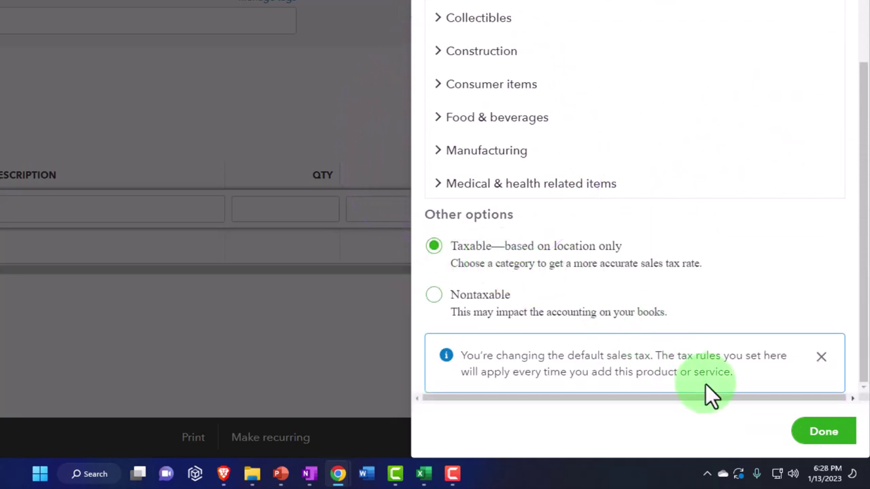
click(819, 432)
scroll(681, 277, down, 1)
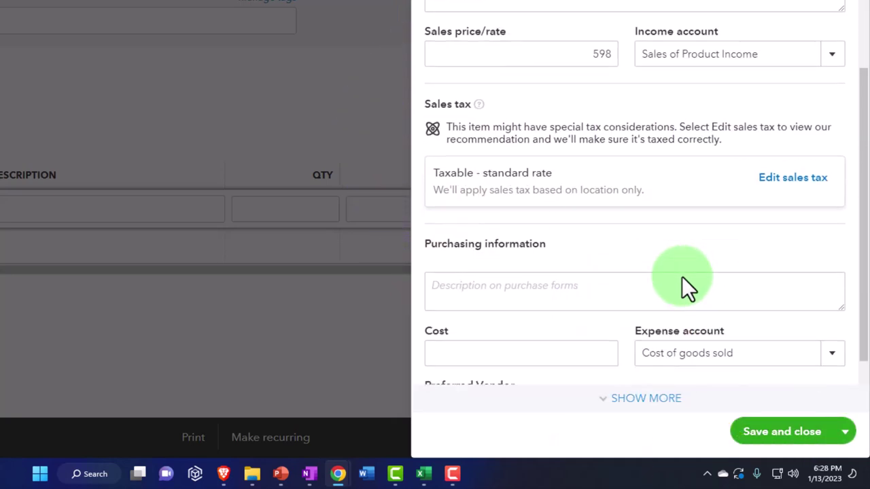
Paste Gibson SG as the product's description in the purchasing information.
scroll(682, 276, down, 1)
click(494, 231)
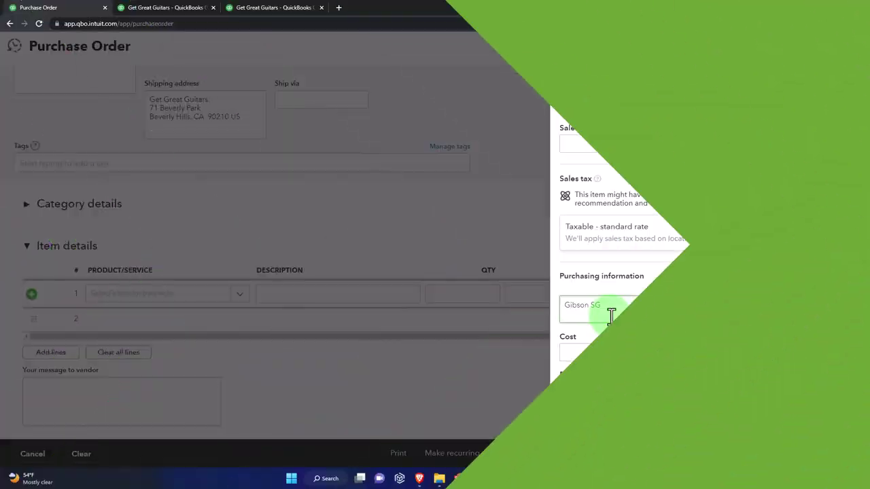
click(611, 312)
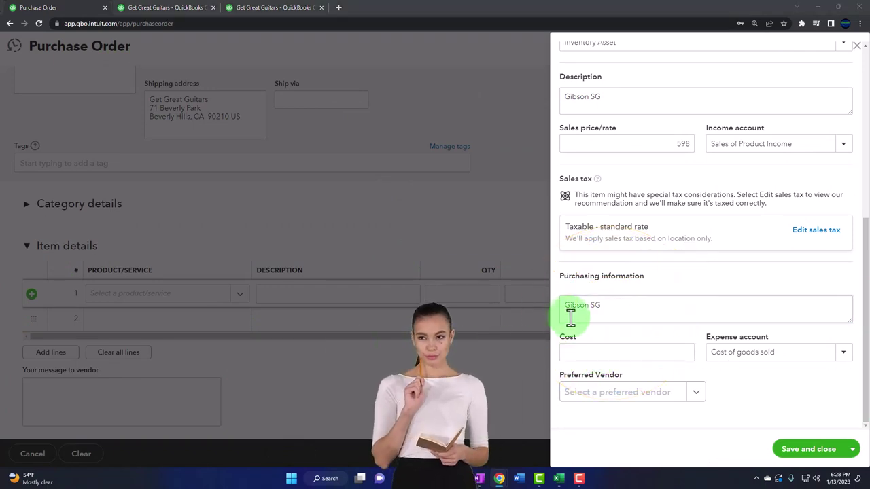
Change the product's sales price to 777 and set its cost to 598.
scroll(609, 315, up, 1)
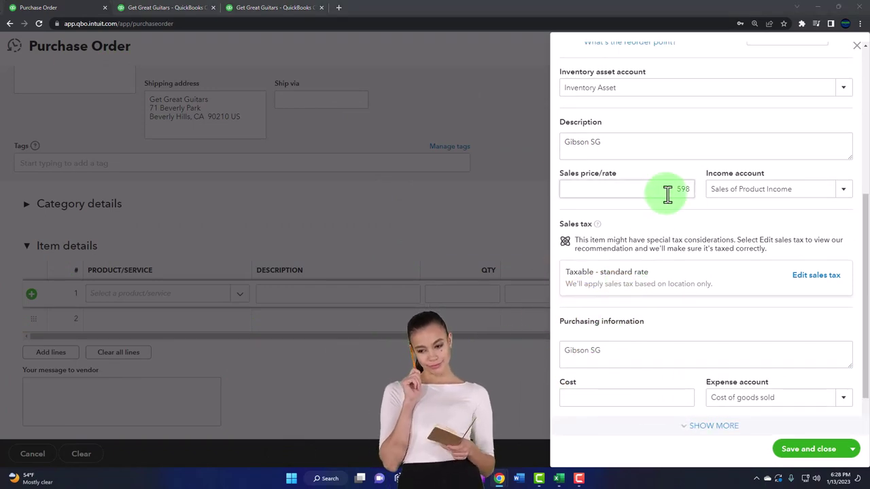
drag(666, 194, 702, 197)
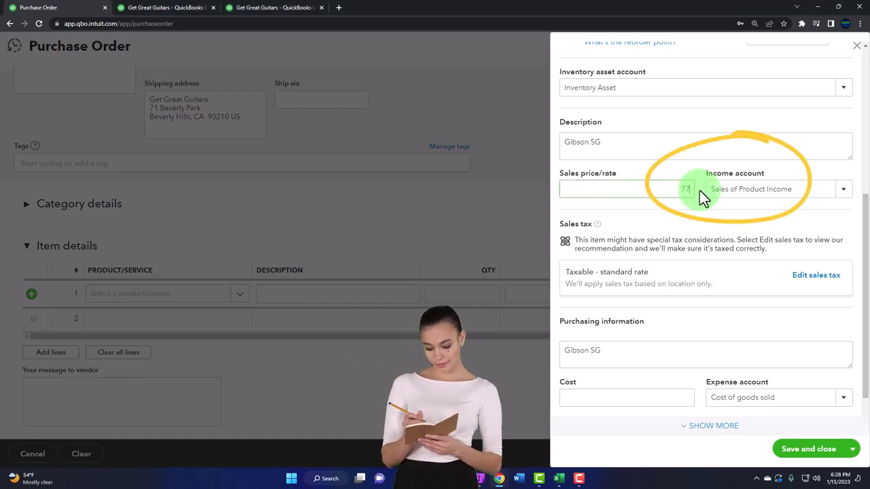
text(777)
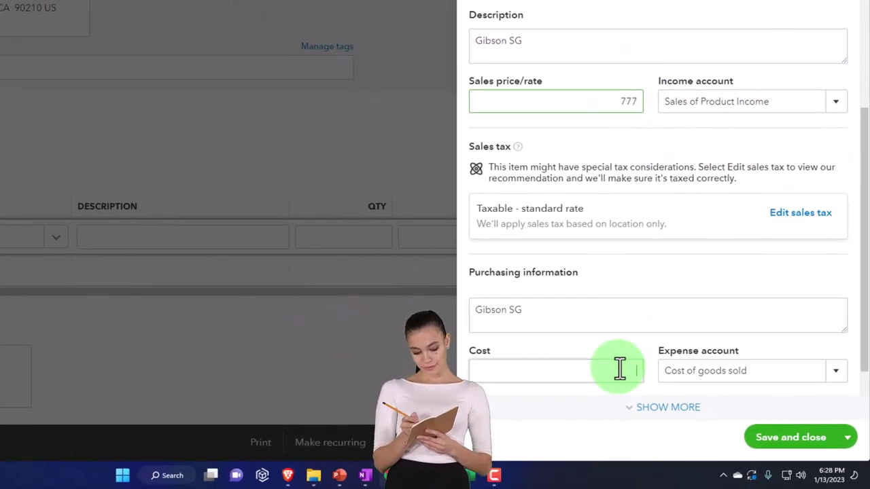
click(672, 394)
text(598)
key(Tab)
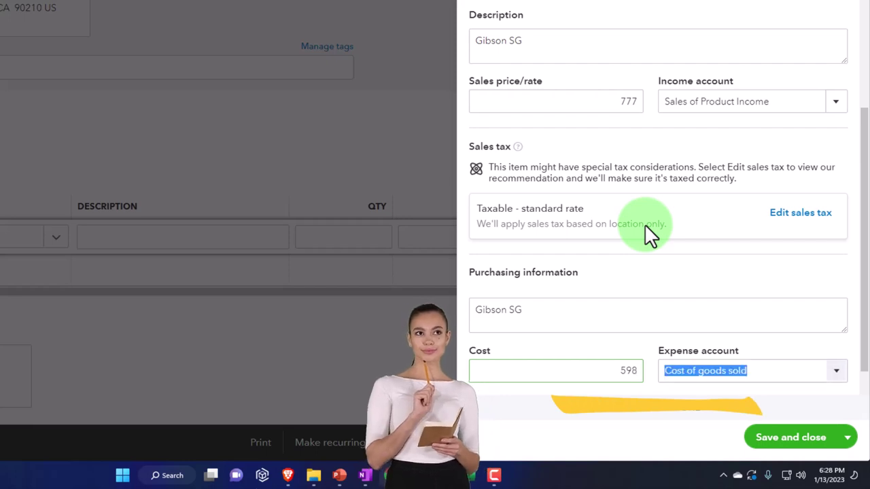
Set the product's preferred vendor to Gibson USA and save the new inventory item.
scroll(645, 229, down, 1)
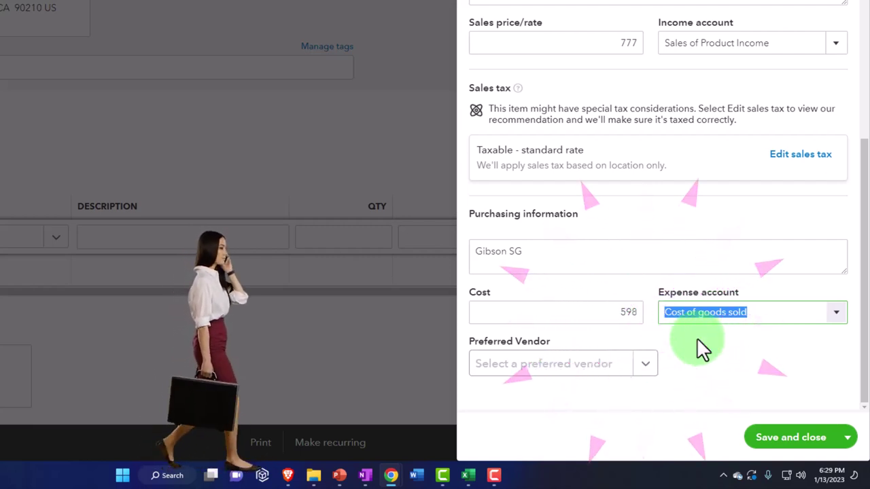
click(575, 373)
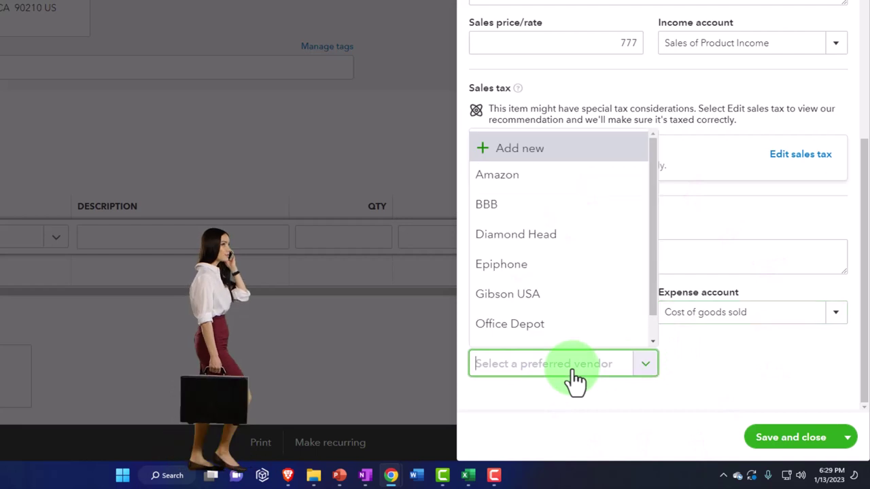
text(gi)
key(Return)
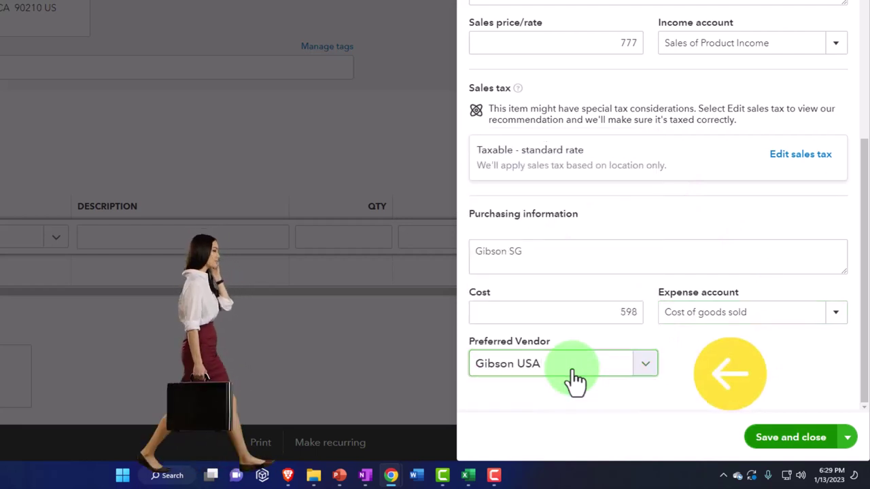
click(804, 442)
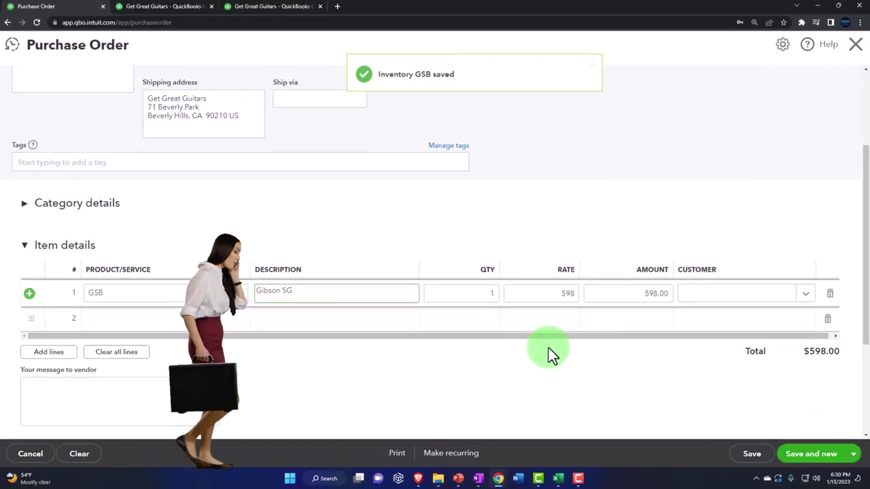
Set the quantity on the GSB line of the purchase order to 10, keeping the rate of 598.
click(496, 293)
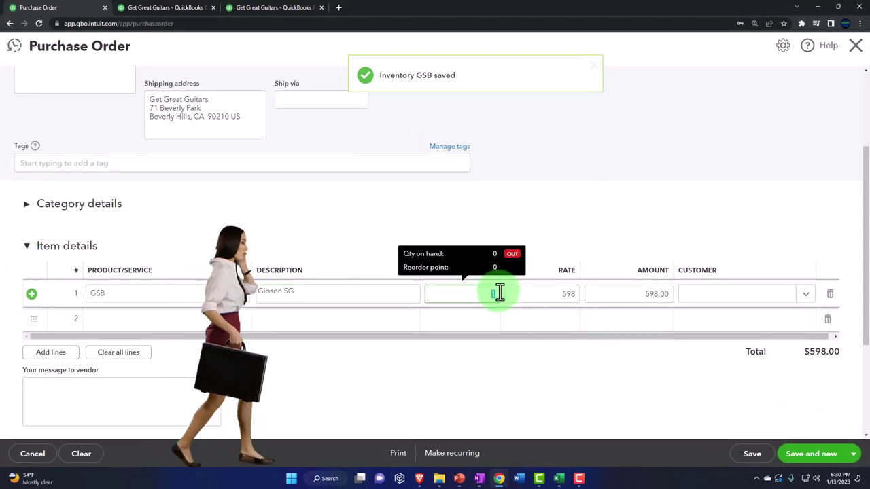
text(10)
key(Tab)
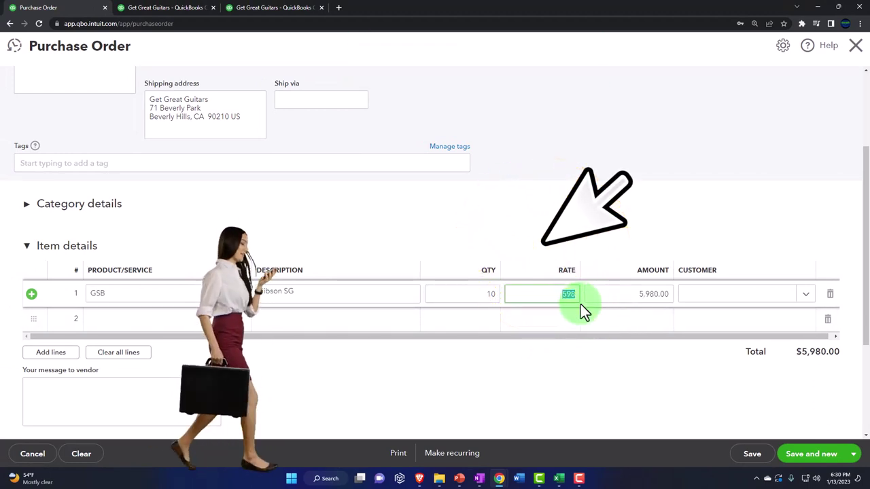
key(Tab)
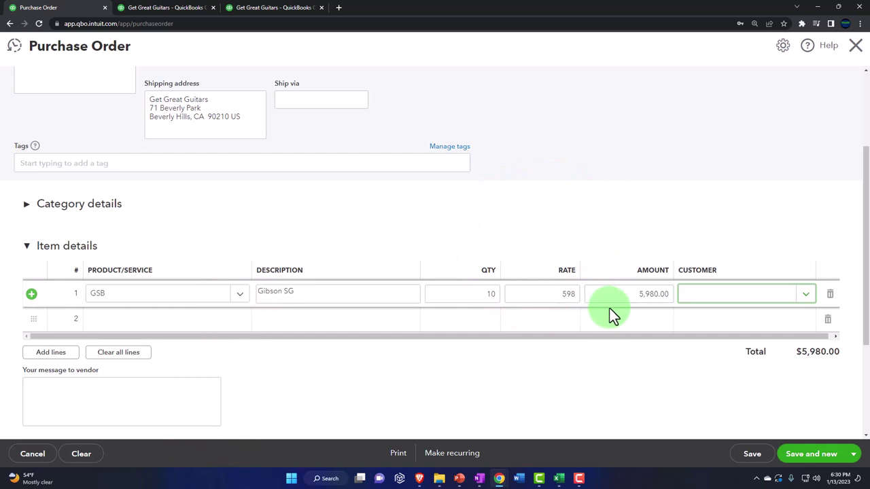
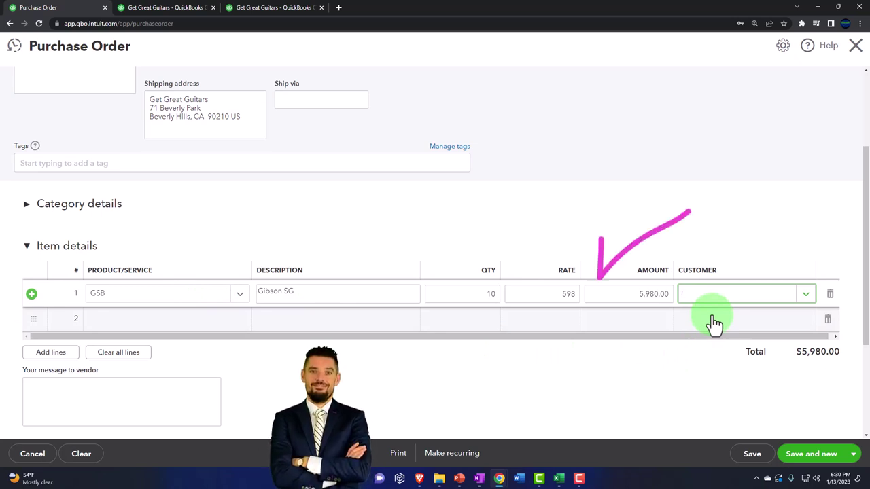
Add Music Stuff Store as a new customer on the GSB line, and save and close the purchase order.
text(Music Stuff Store)
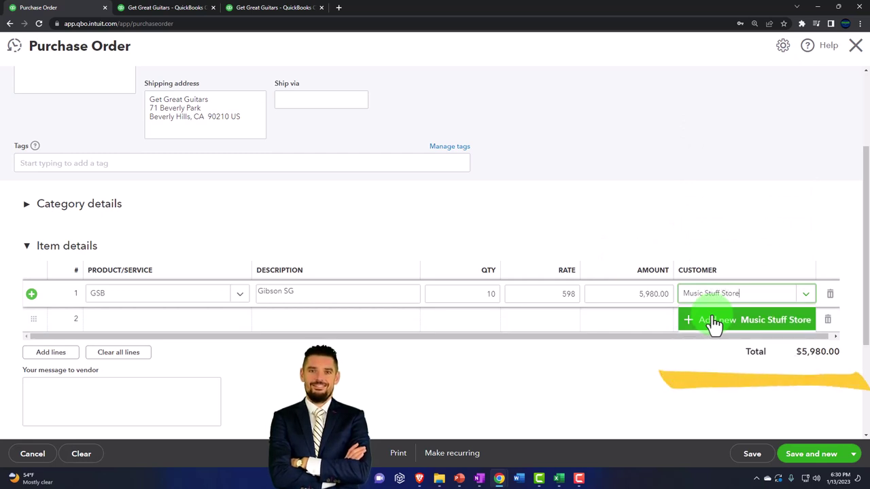
click(713, 323)
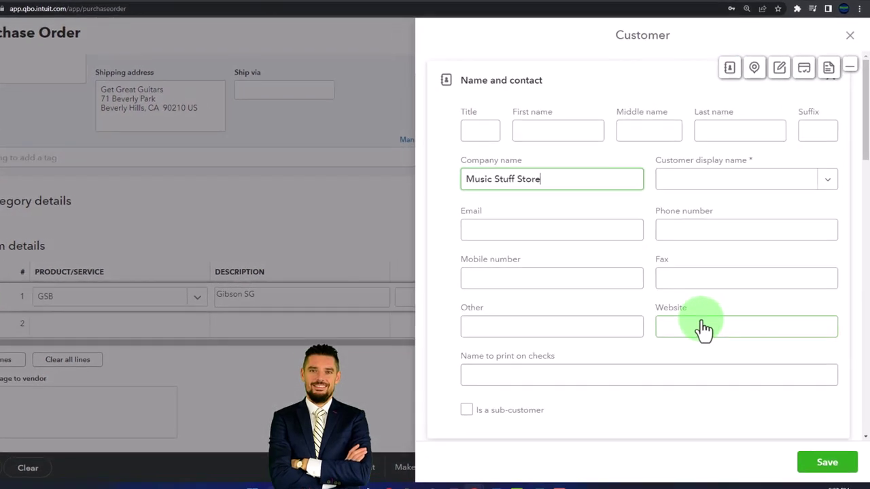
drag(598, 190, 474, 185)
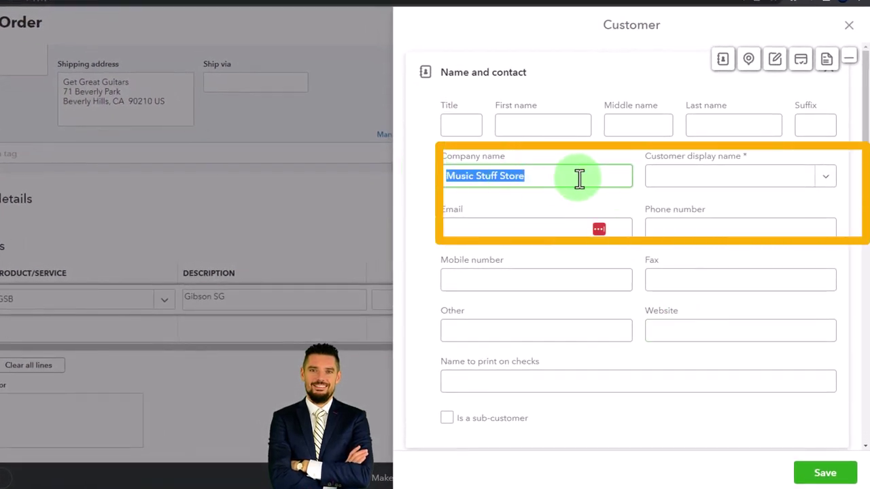
click(670, 179)
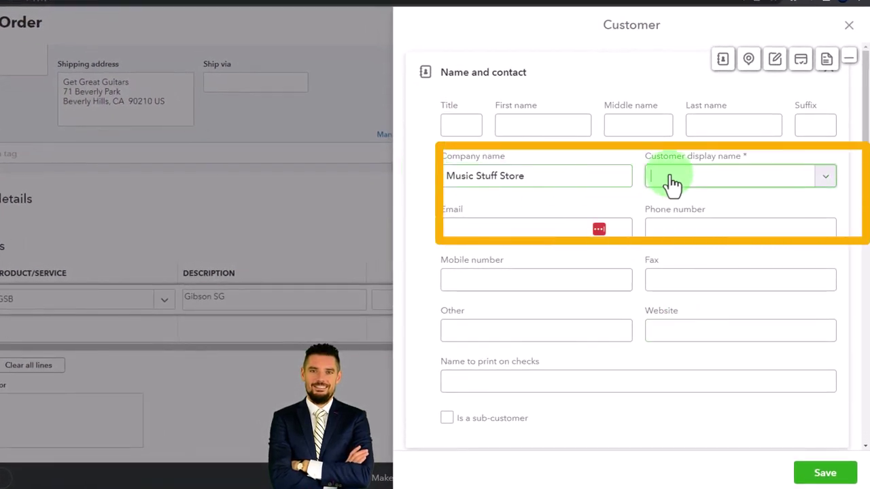
click(822, 477)
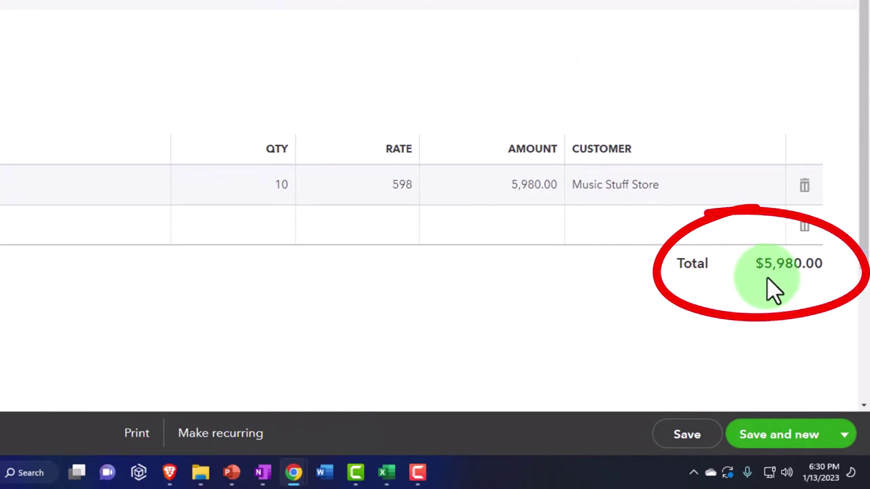
click(846, 436)
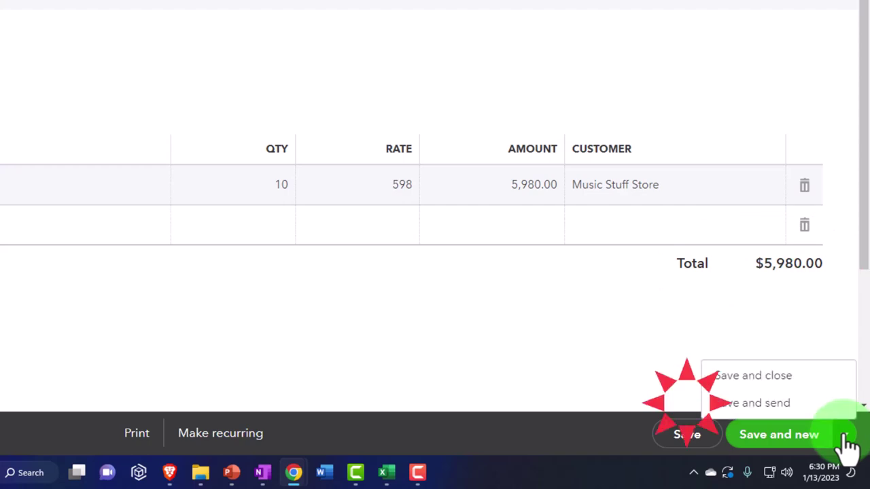
click(787, 384)
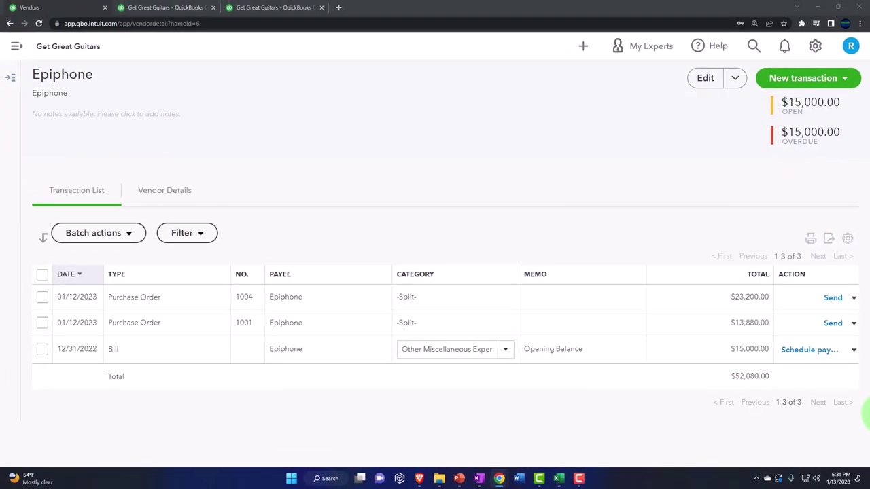
Open the Vendors list in Get Great Guitars and also in the Sample Company.
click(16, 47)
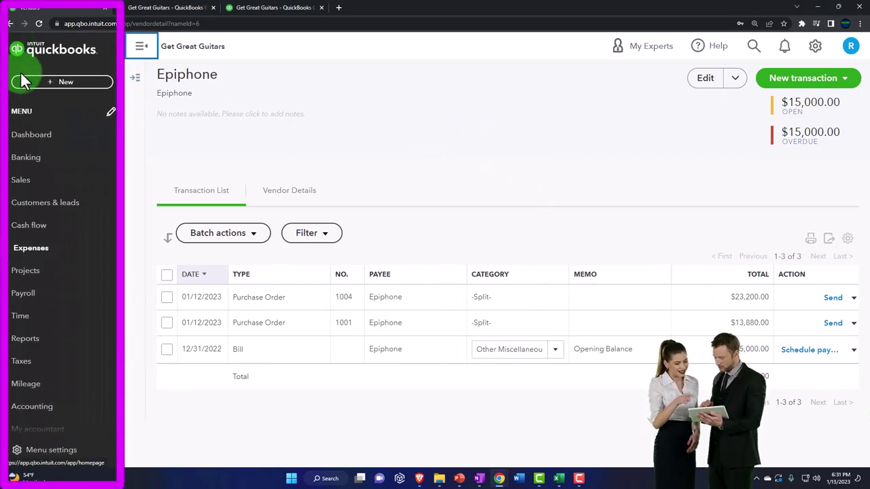
click(32, 250)
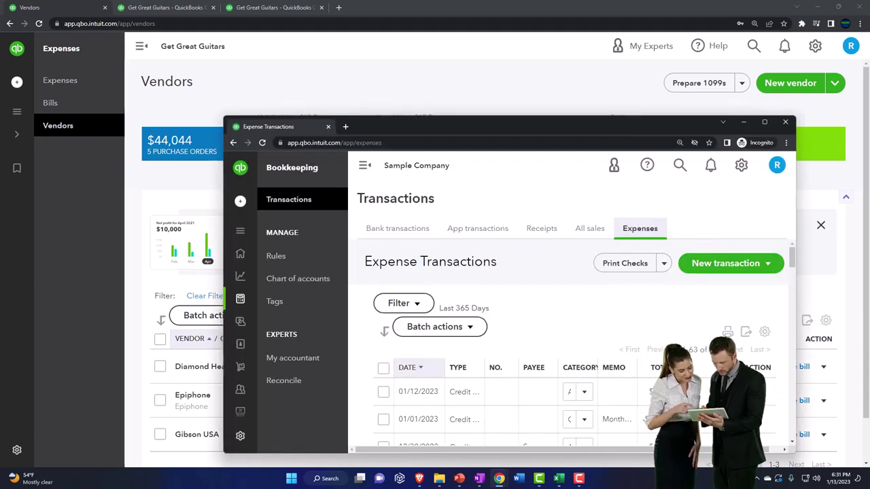
mouse_move(233, 295)
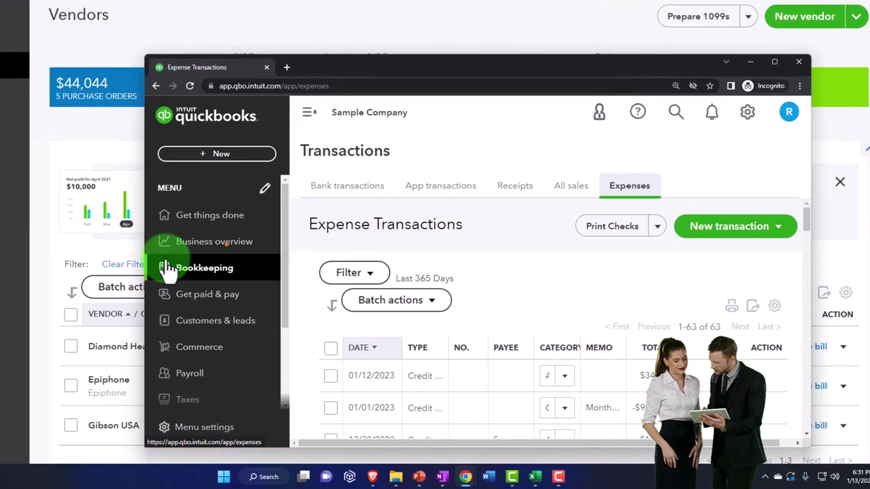
click(175, 293)
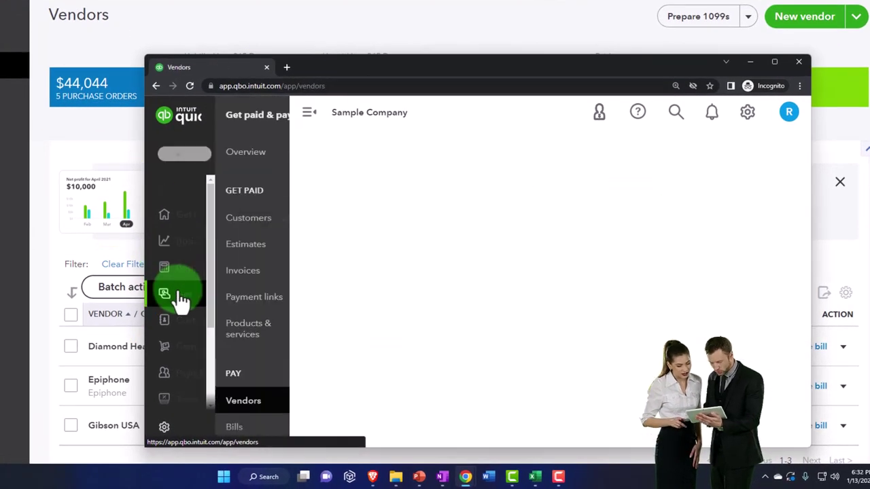
click(231, 393)
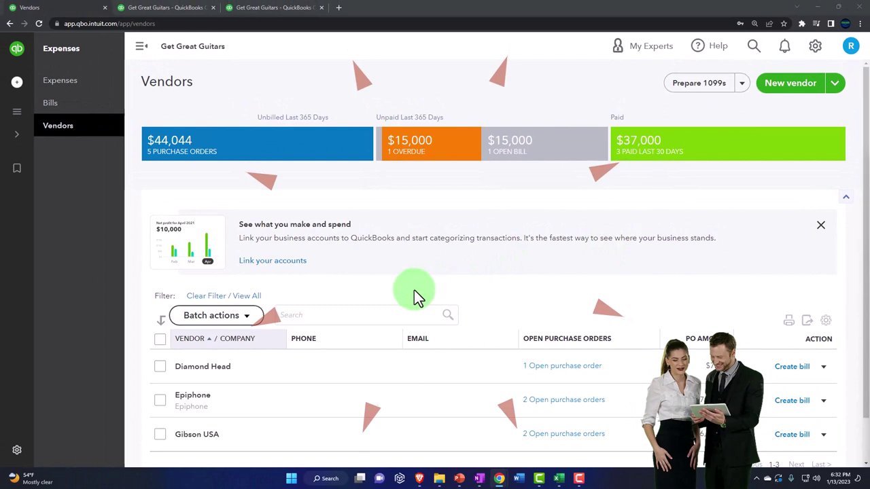
Review the open purchase orders per vendor in Get Great Guitars and open Epiphone's transaction list.
scroll(374, 269, down, 1)
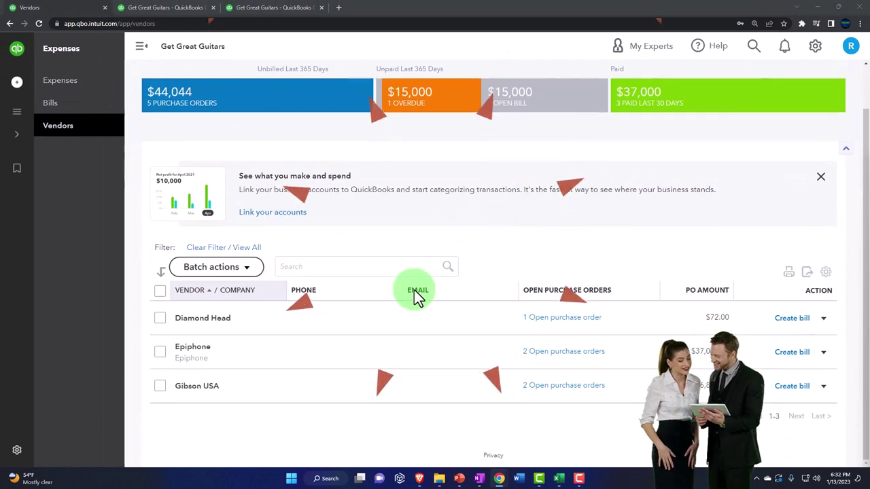
scroll(411, 297, up, 1)
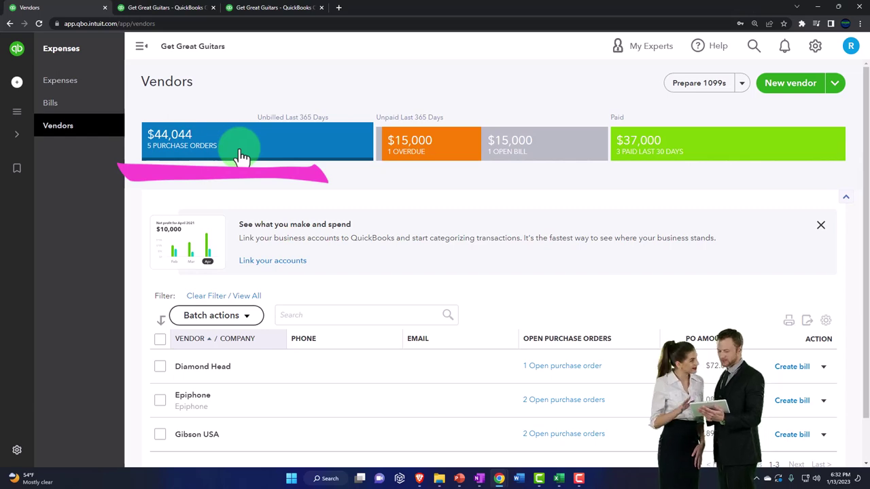
scroll(243, 157, down, 1)
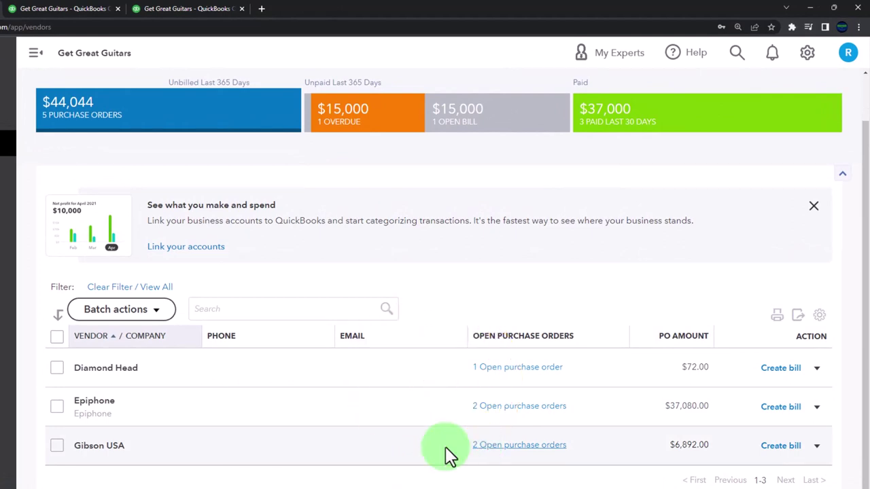
click(109, 405)
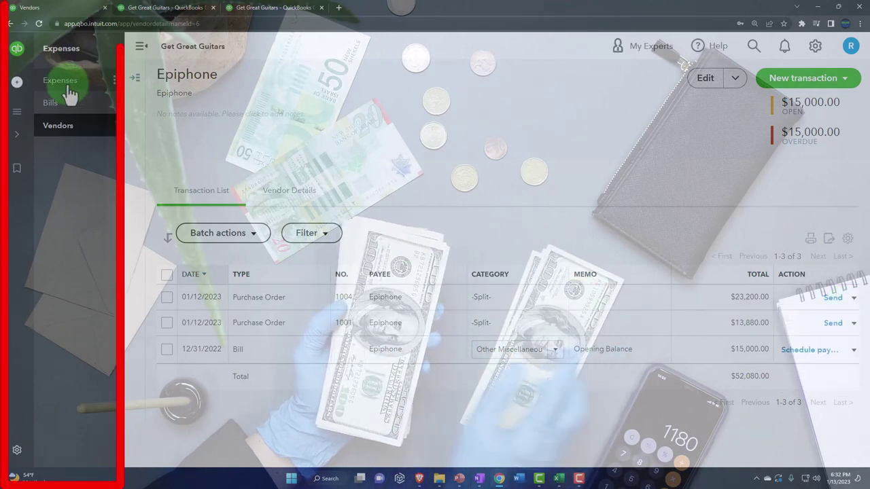
Open the expense transactions in Get Great Guitars and locate the same page in the Sample Company.
click(69, 92)
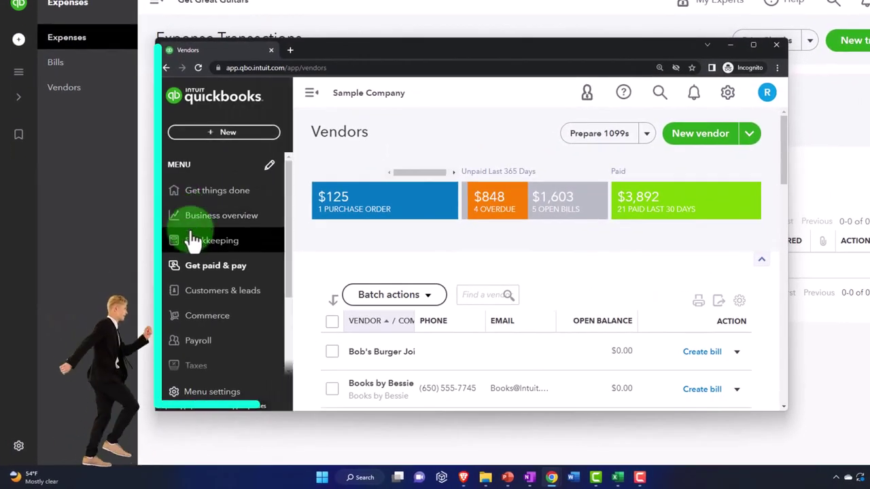
click(226, 248)
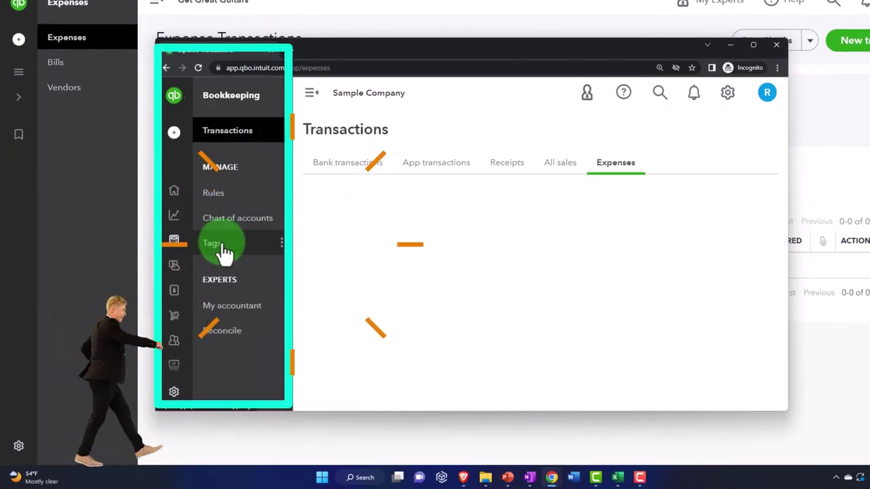
click(224, 145)
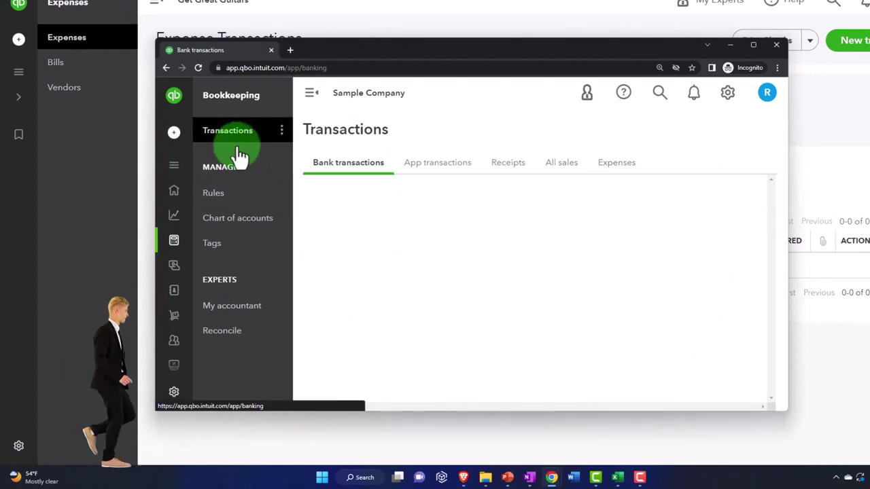
click(626, 175)
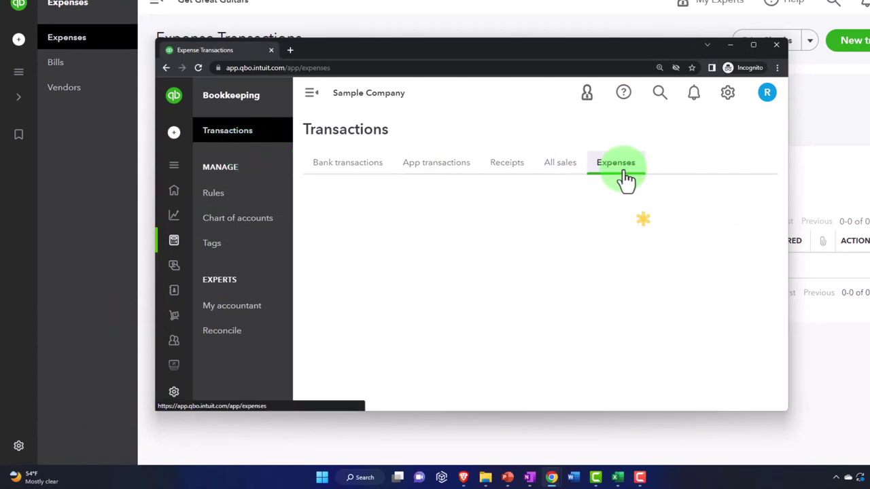
drag(485, 45, 668, 124)
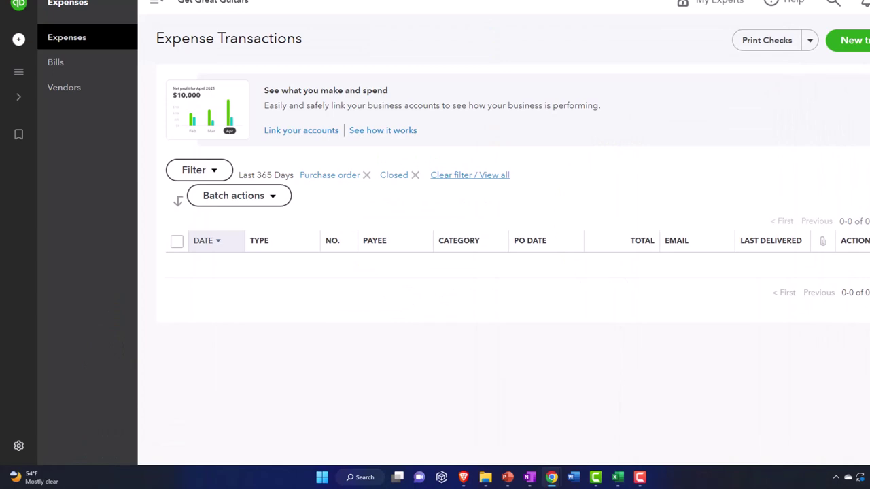
Filter the Get Great Guitars expense transactions to purchase orders with the status Open.
click(156, 1)
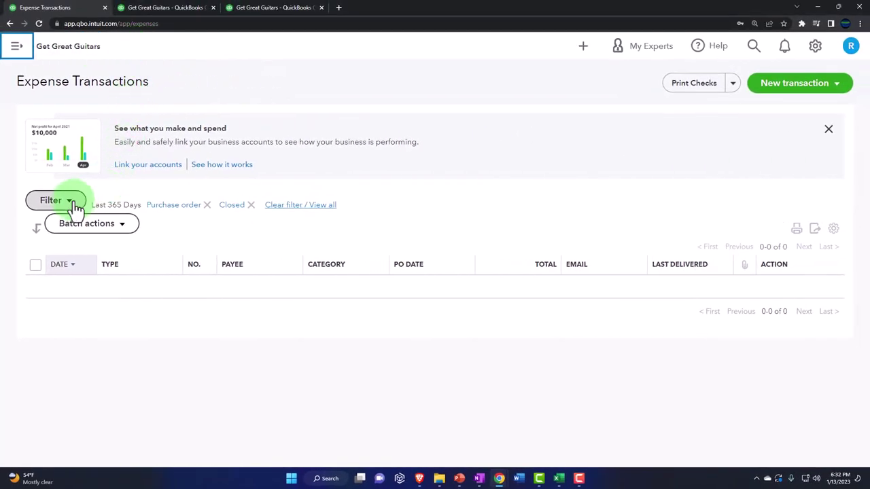
click(75, 209)
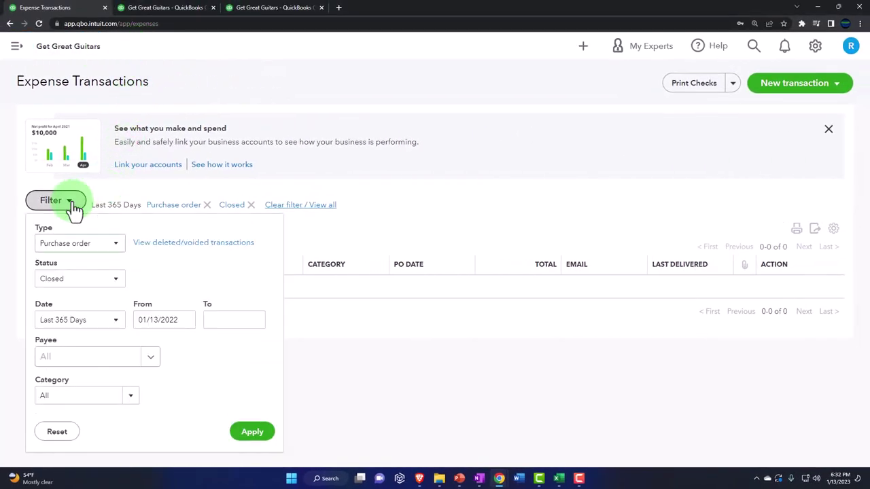
click(114, 284)
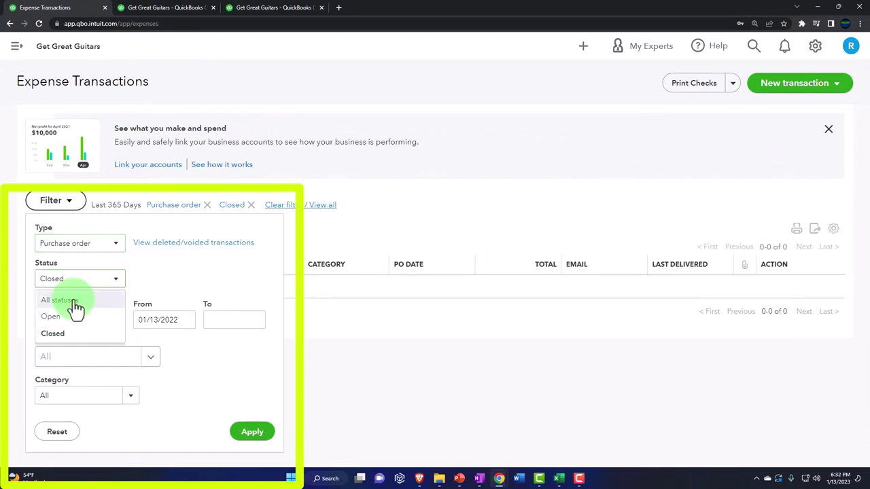
click(250, 435)
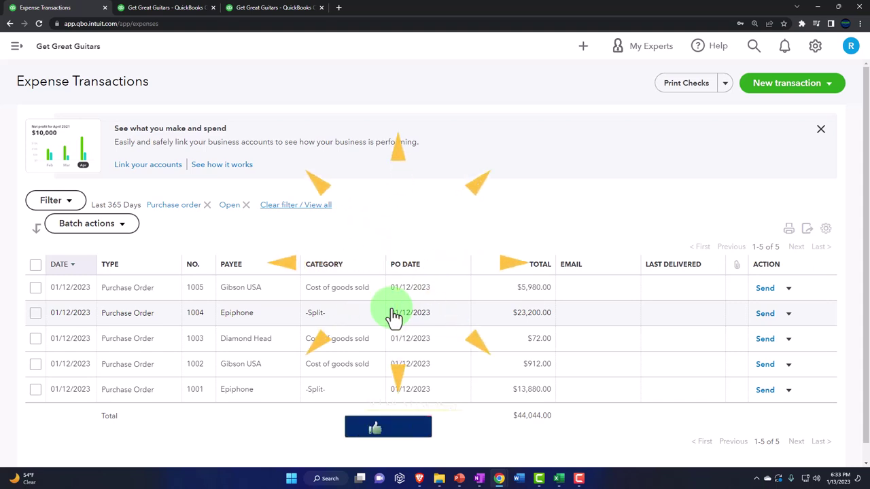
Review the Inventory Asset and Accounts Payable lines on the Get Great Guitars balance sheet.
click(178, 13)
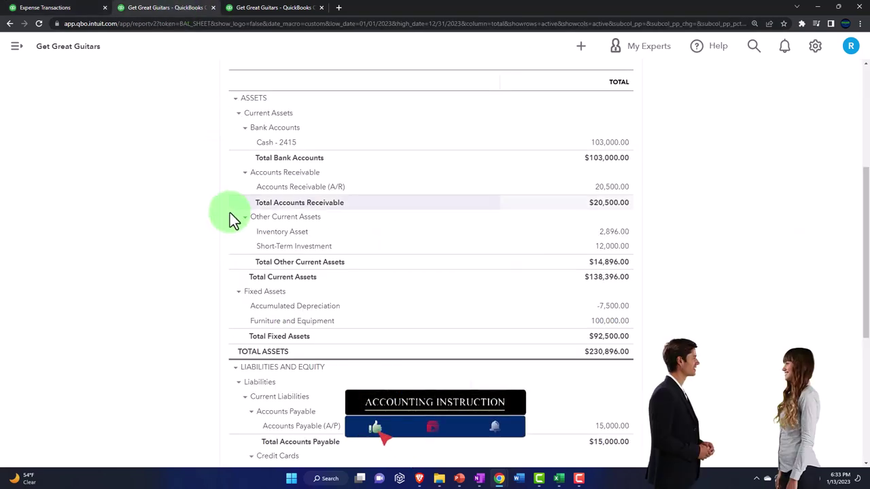
scroll(301, 231, up, 1)
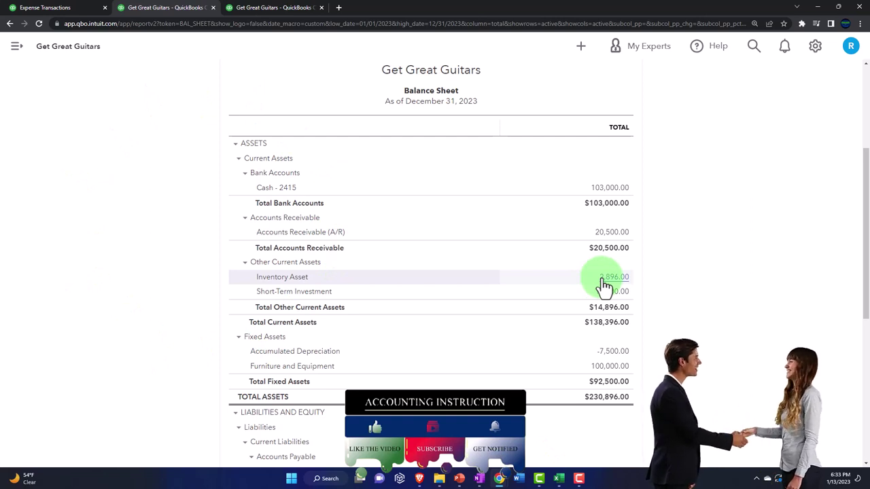
scroll(605, 285, down, 2)
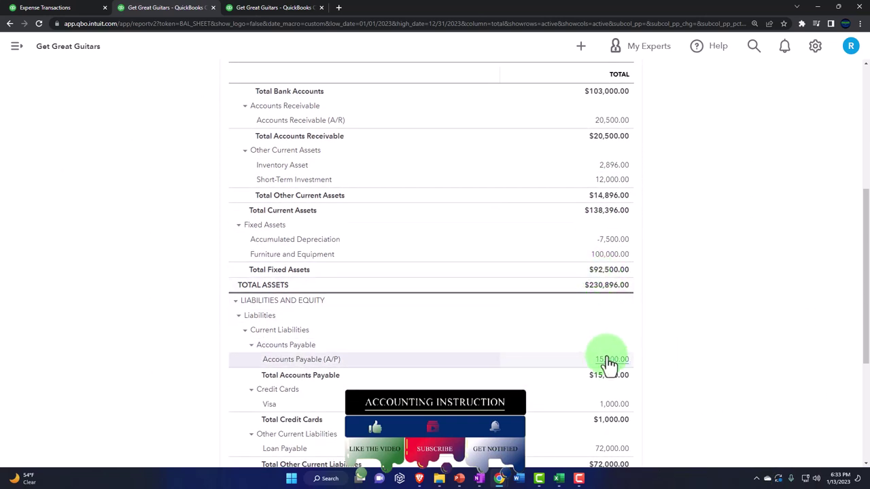